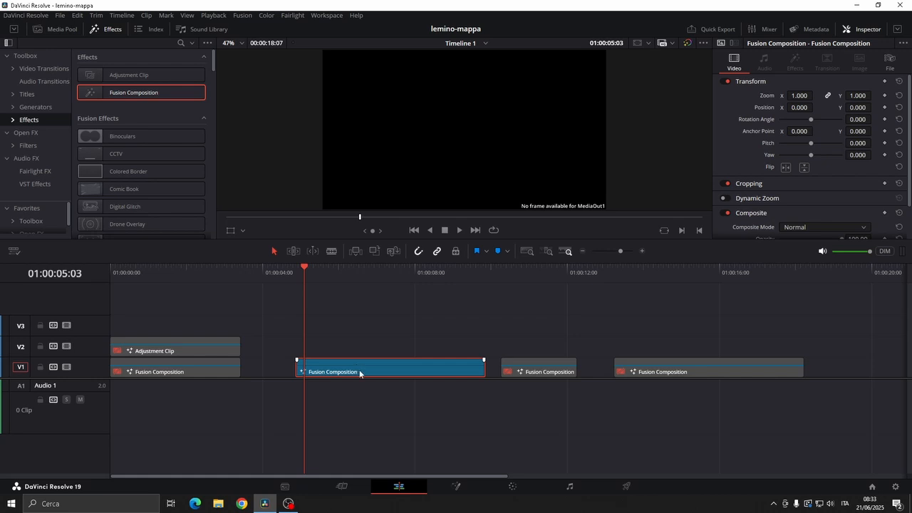
Set the duration of the selected Fusion Composition clip to 00:00:03:00
right_click(360, 372)
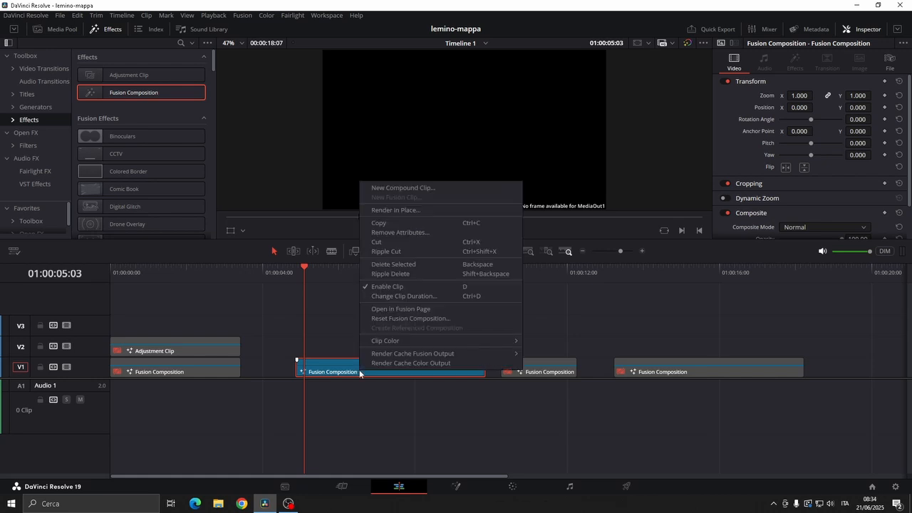
left_click(416, 301)
type("308")
key("Return")
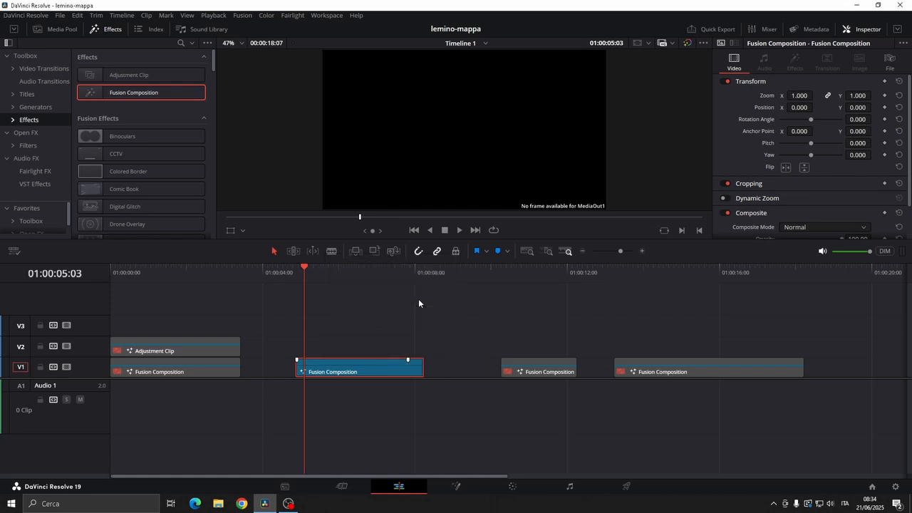
key("ctrl+d")
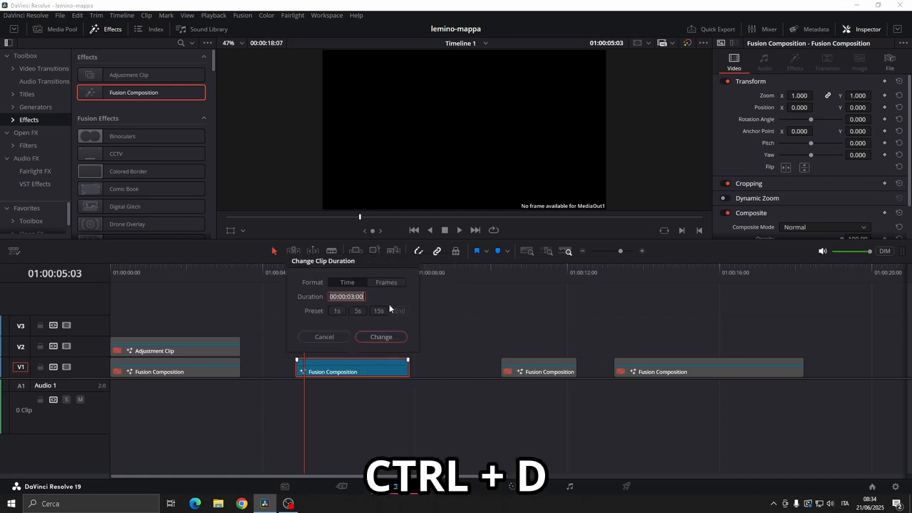
left_click(326, 336)
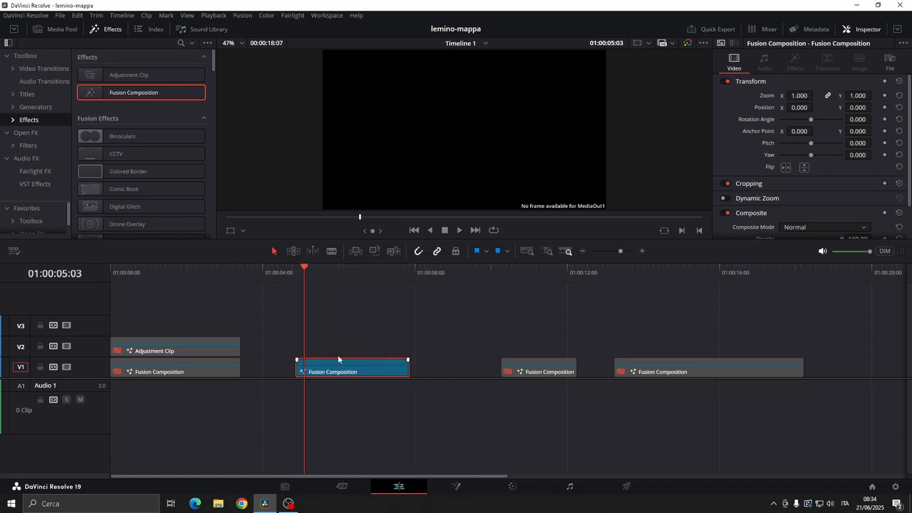
Open the shortened Fusion Composition clip for node editing and bring cartina-europa-4k.png into its node graph
right_click(351, 367)
left_click(373, 307)
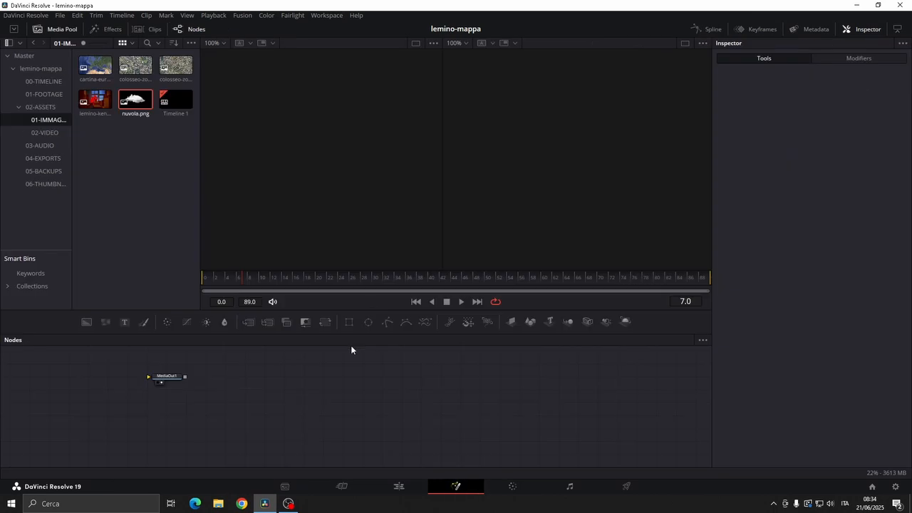
left_click_drag(130, 309, 145, 399)
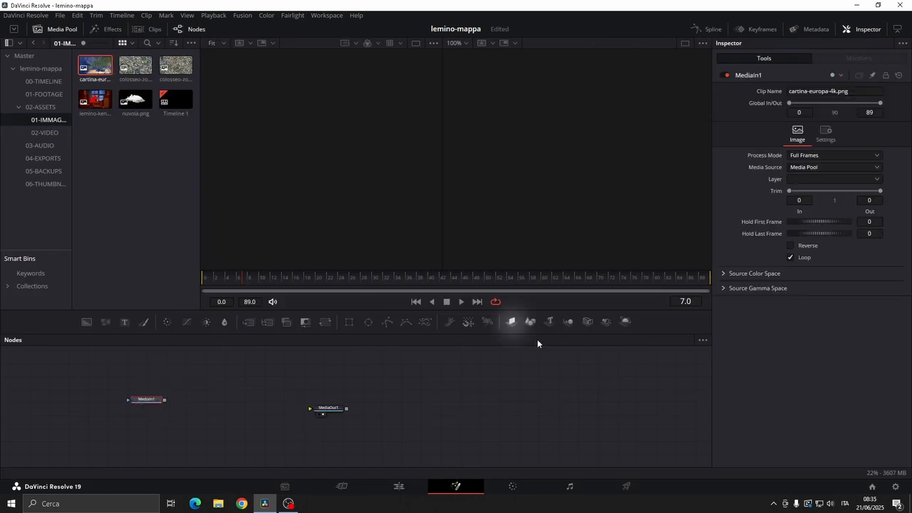
Add an ImagePlane3D node fed by MediaIn1 and space it out between MediaIn1 and MediaOut1
left_click(511, 321)
left_click_drag(332, 408, 378, 406)
left_click_drag(190, 401, 224, 399)
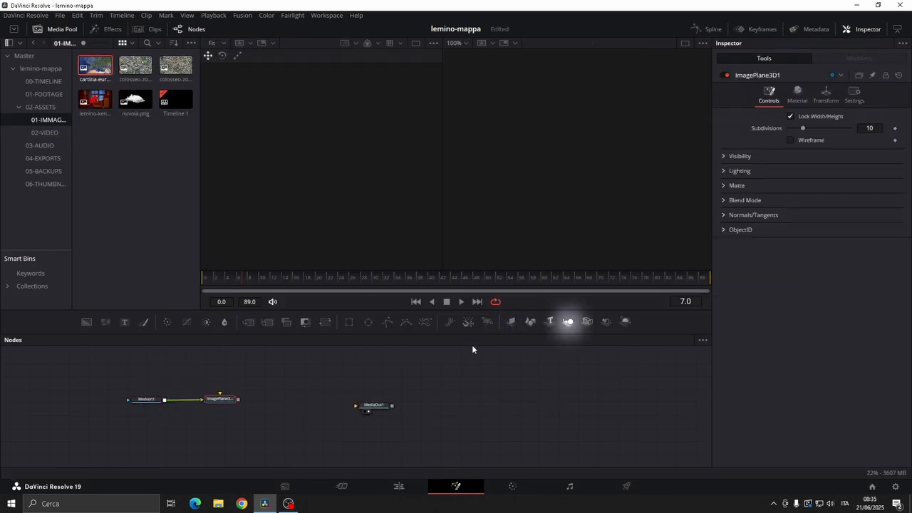
Extend the ImagePlane3D chain with Merge3D, Camera3D and Renderer3D nodes and connect the renderer to MediaOut1
left_click(569, 324)
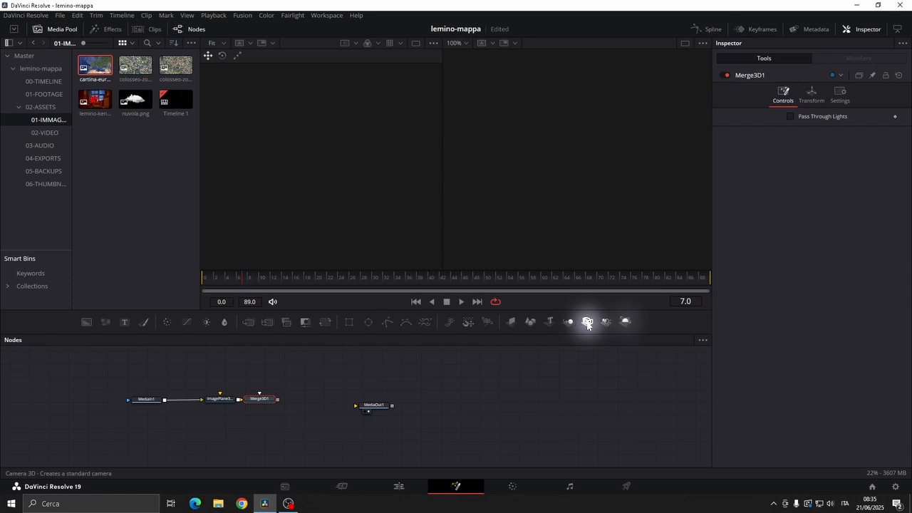
left_click(587, 321)
left_click(626, 322)
left_click_drag(385, 410, 454, 408)
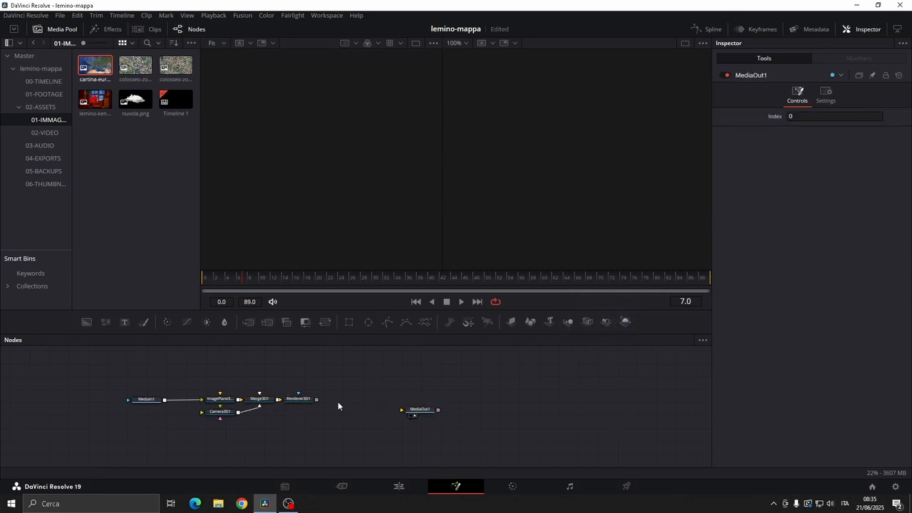
left_click_drag(309, 399, 437, 408)
Place the Camera3D node below Merge3D and display the Merge3D output in the first viewer
left_click_drag(220, 411, 262, 428)
left_click(258, 399)
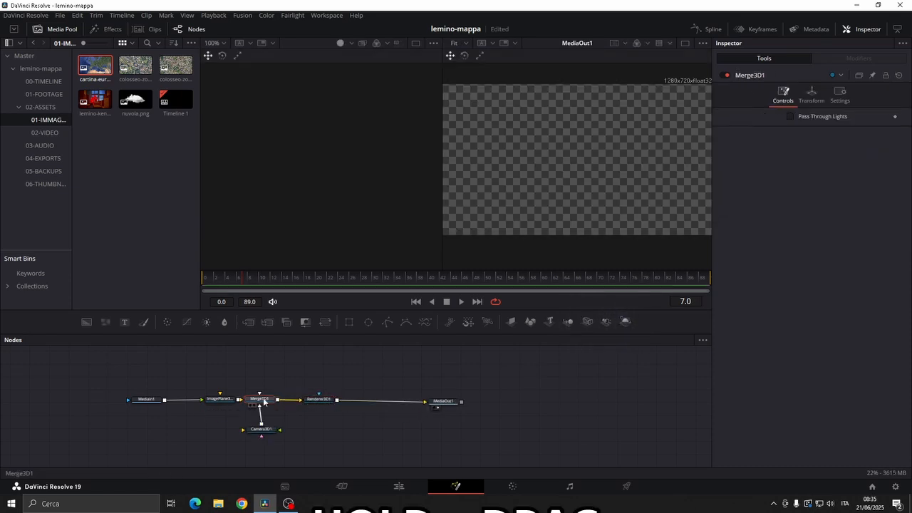
key("1")
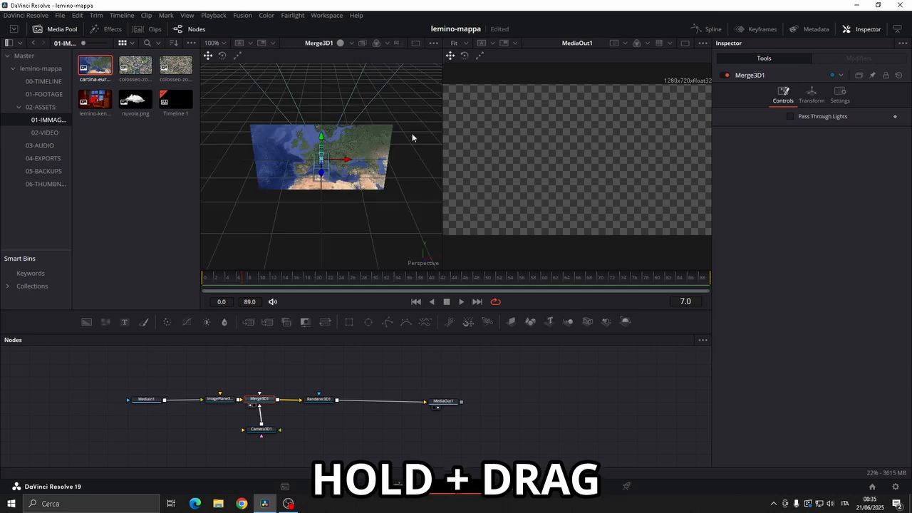
Set the Camera3D node's Z translation to about 1.26 so the map fills the render
left_click(262, 429)
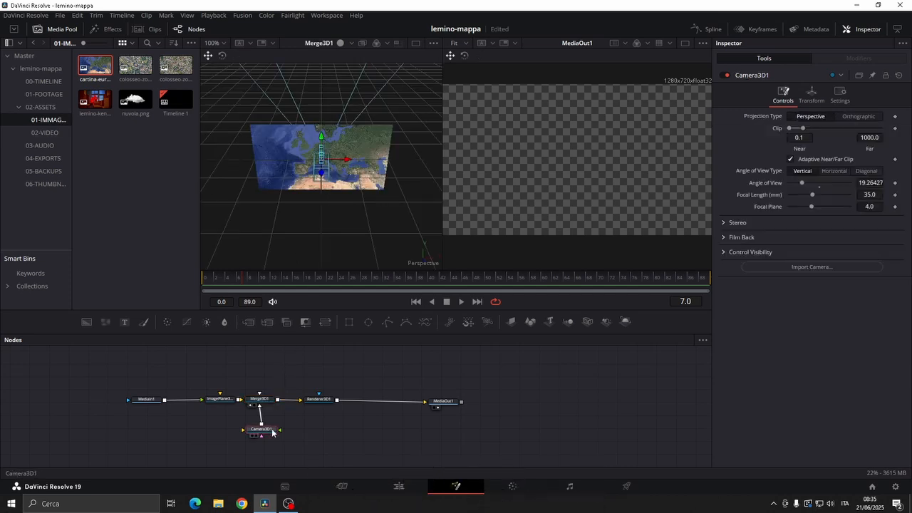
left_click(811, 94)
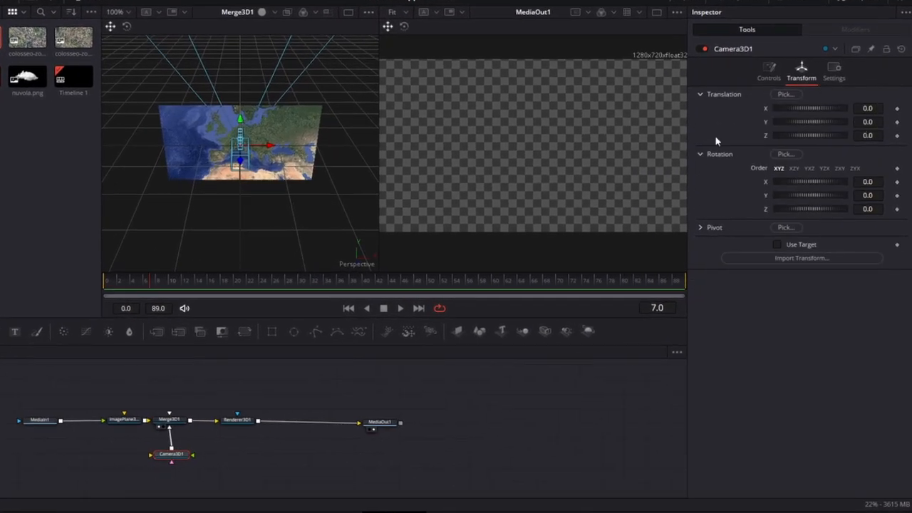
left_click(867, 136)
type("0.37")
key("Return")
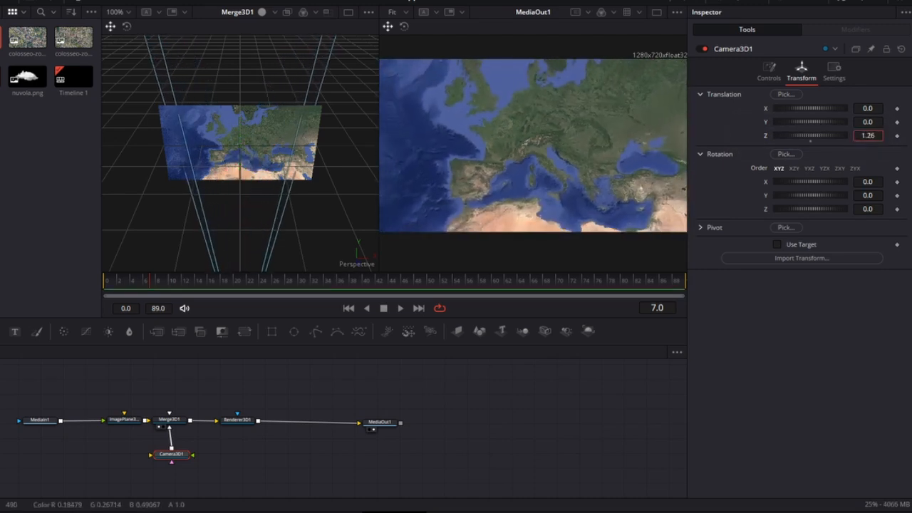
Set the ImagePlane3D translation to -0.04 in X and 0.054 in Y
left_click(120, 420)
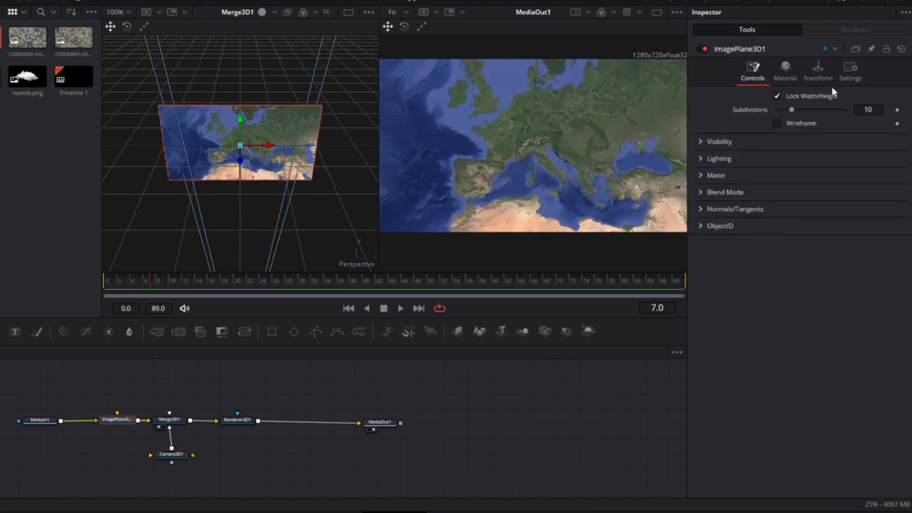
left_click(818, 74)
left_click(868, 109)
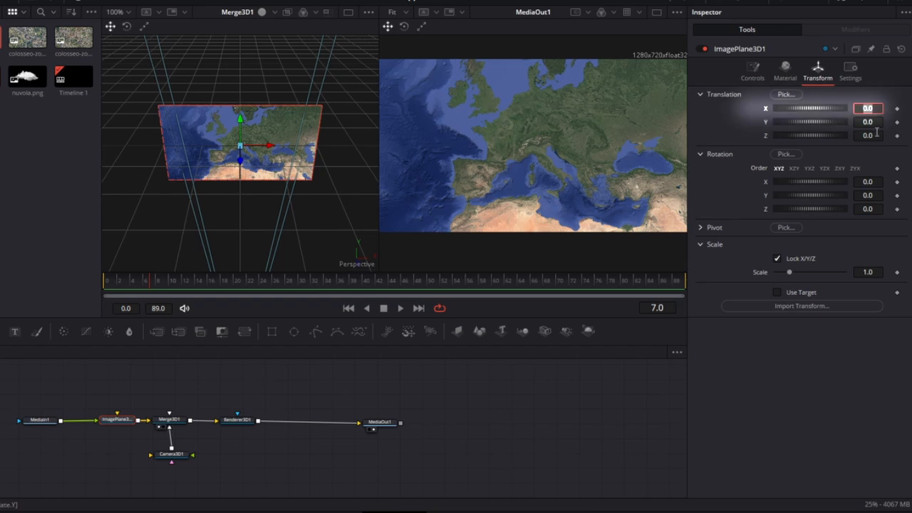
type("-0")
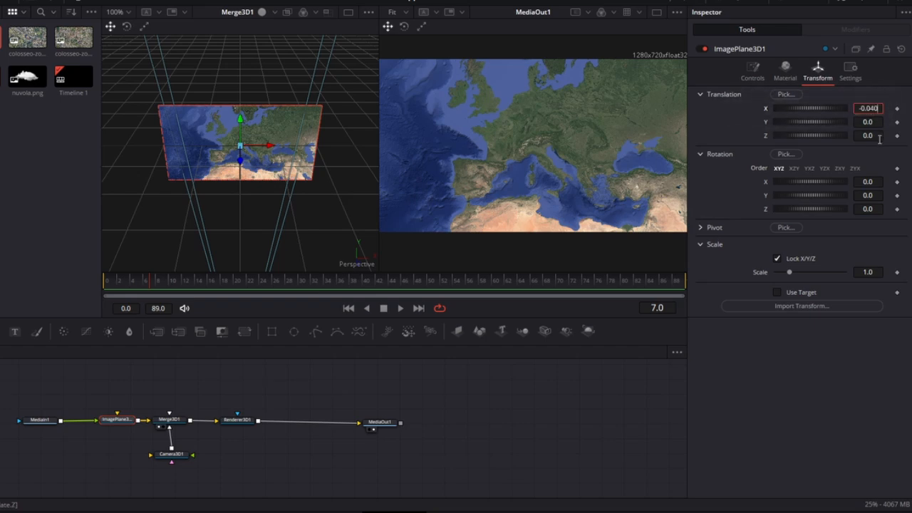
type(".040")
key("Tab")
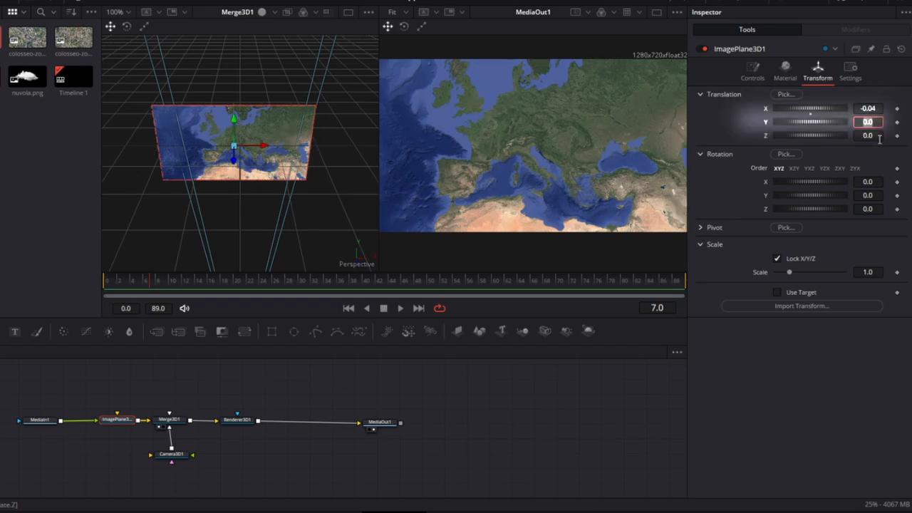
type("0.0")
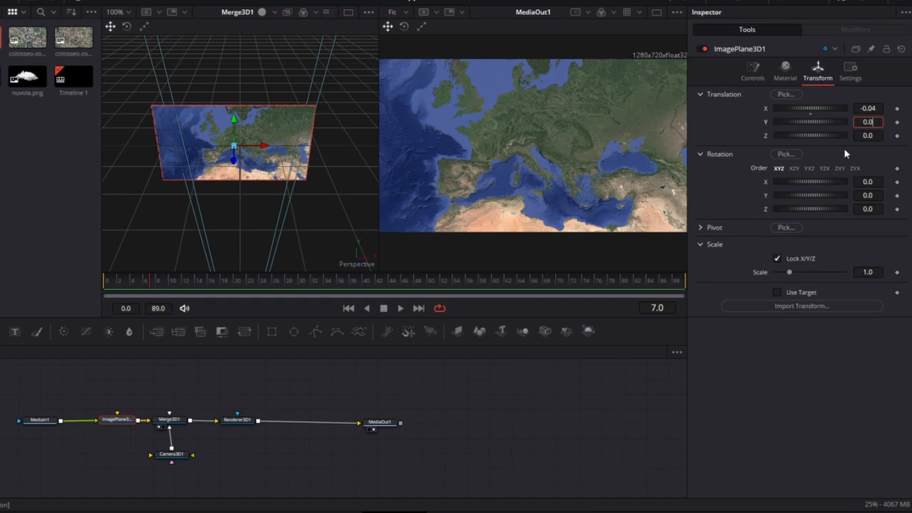
type("54")
key("Tab")
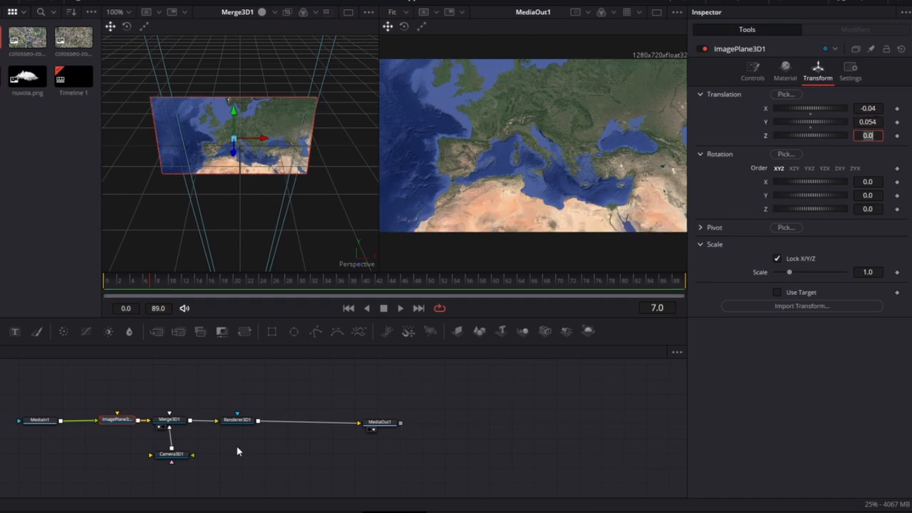
Reduce the Camera3D node's Z translation to move the camera closer to the map
left_click(171, 457)
left_click_drag(869, 136, 798, 136)
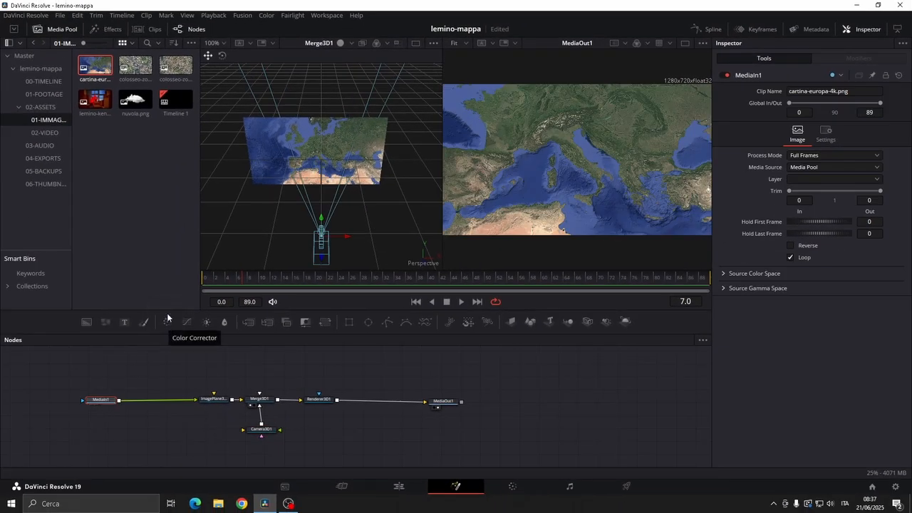
Insert a Color Corrector between MediaIn1 and ImagePlane3D and set its saturation to 0
left_click(168, 325)
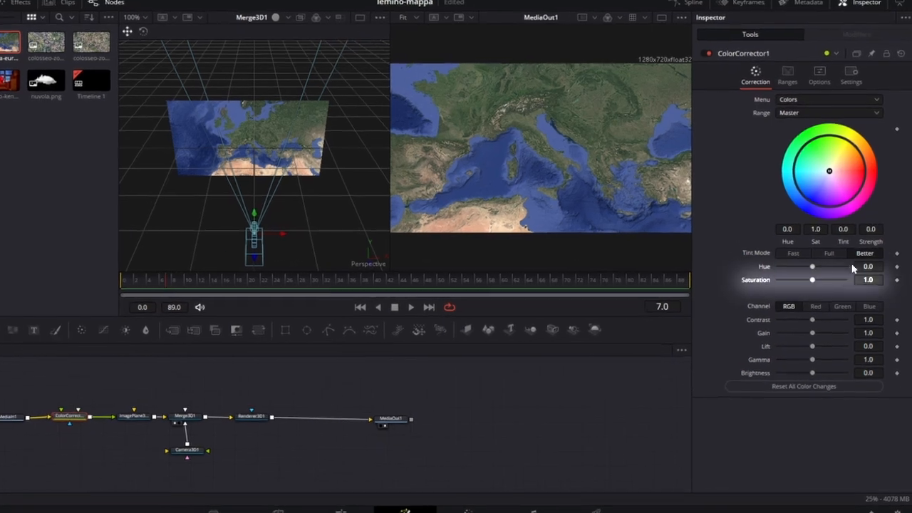
left_click_drag(815, 277, 651, 276)
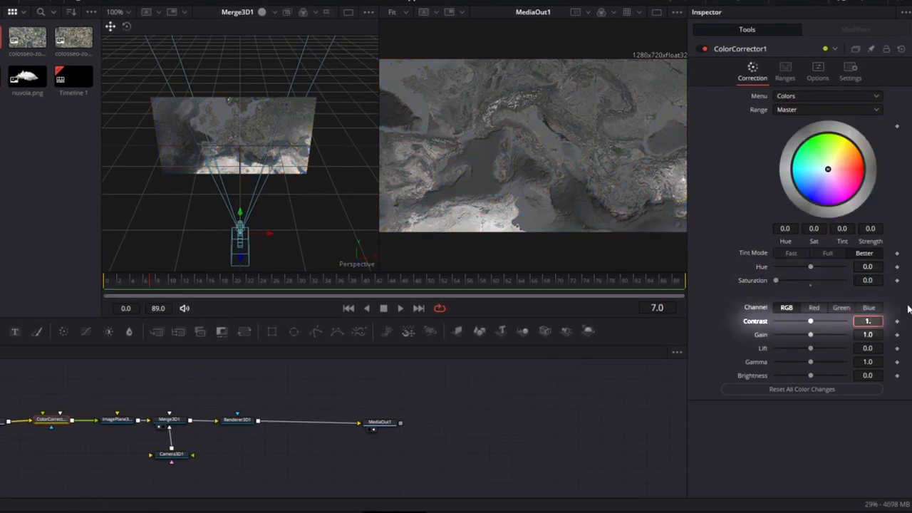
Set the color corrector's contrast to 1.35, gain to 1.14, lift to -0.094, gamma to 1.24 and brightness to -0.058
type("35")
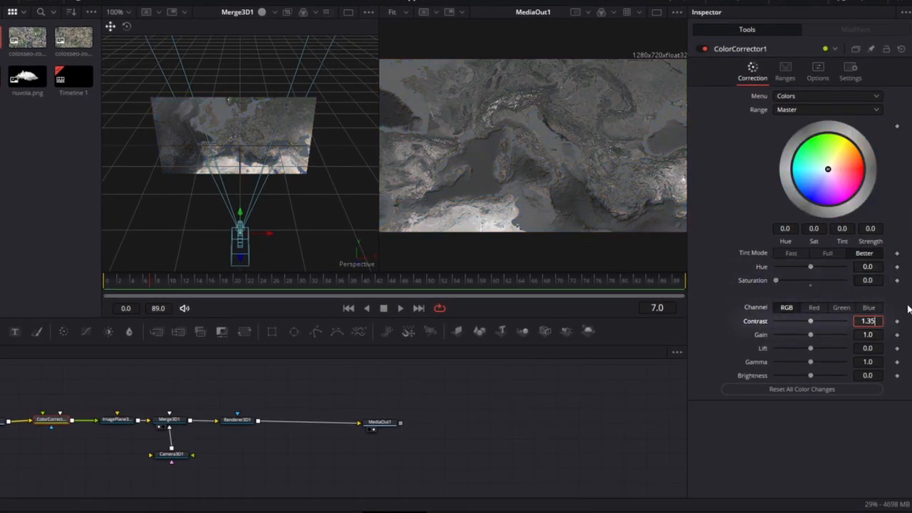
key("Tab")
type("1.14")
key("Tab")
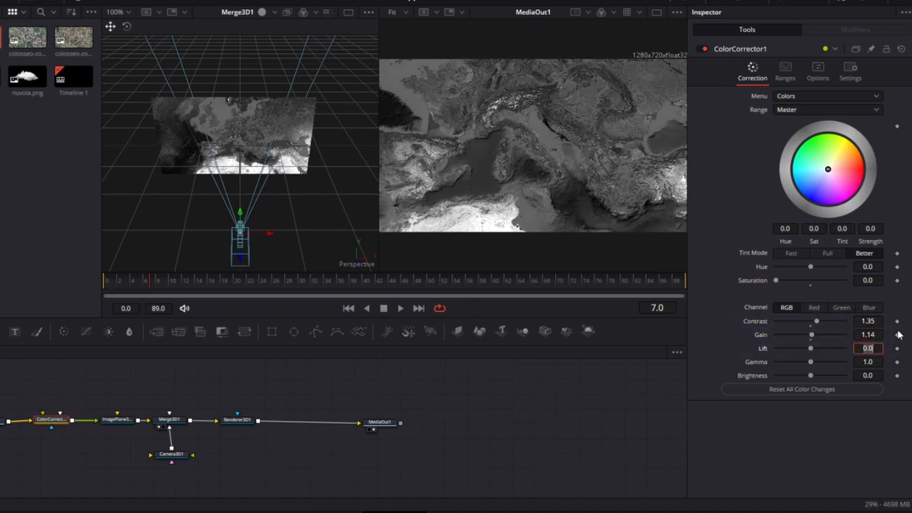
type("-0.")
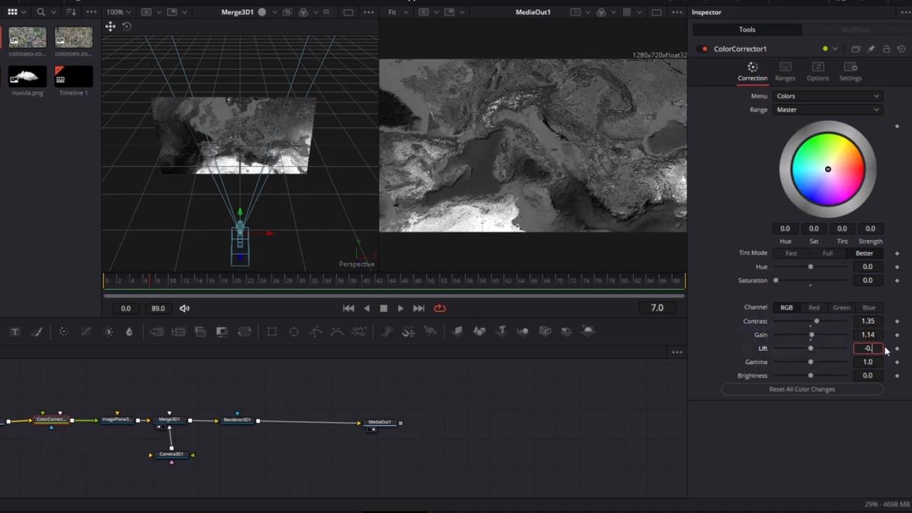
type("094")
key("Tab")
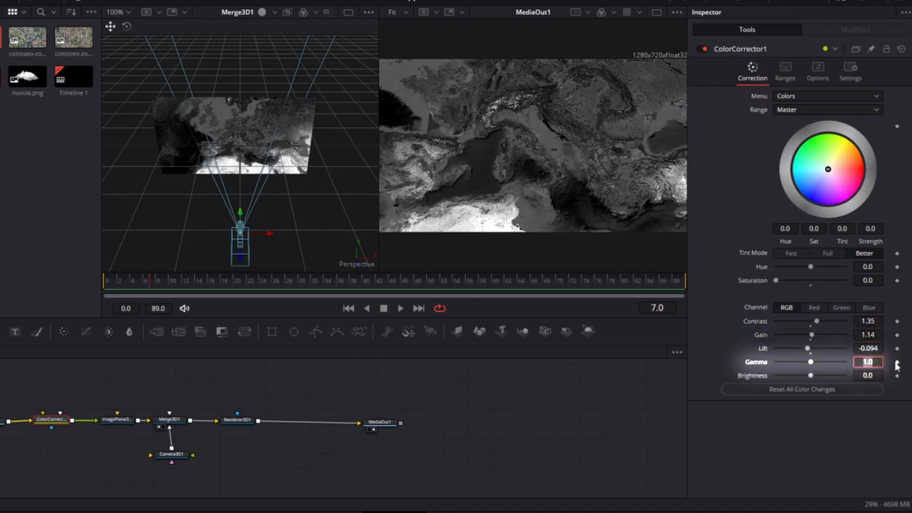
type("1.24")
key("Tab")
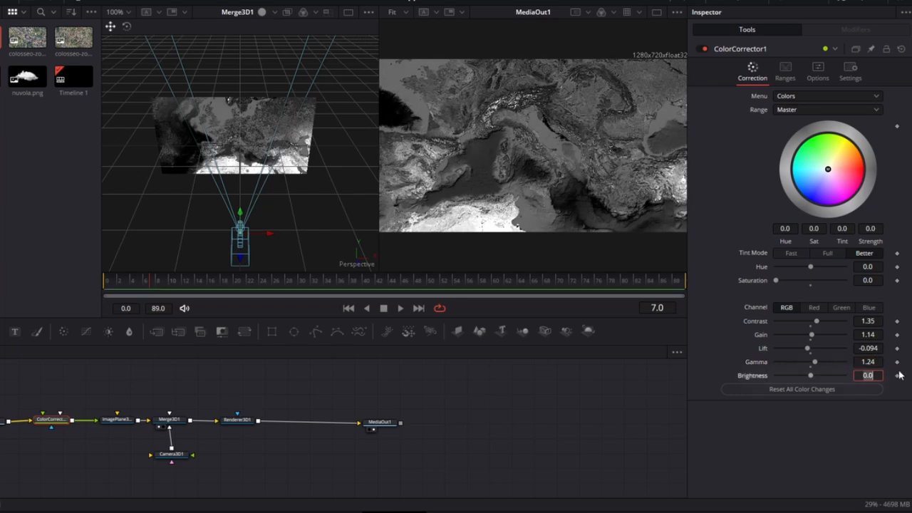
type("-0.058")
key("Tab")
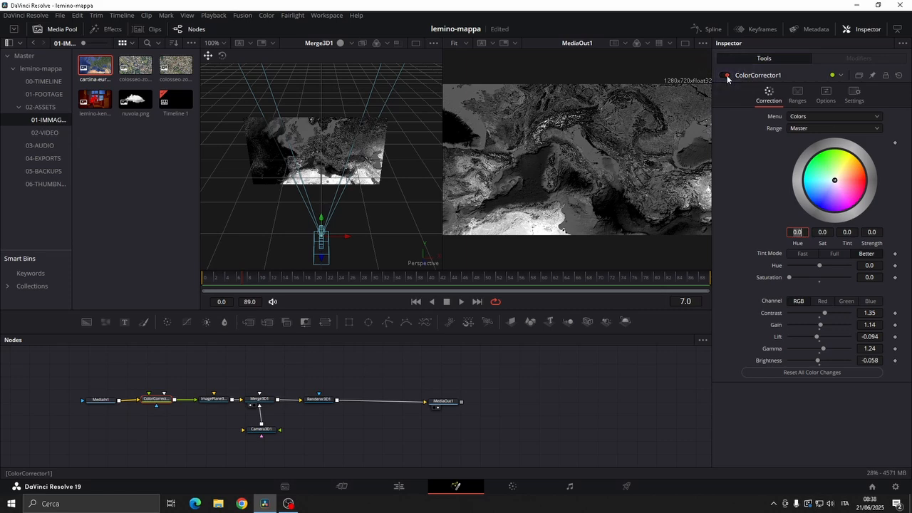
Bypass the ColorCorrector1 node and set the Renderer3D node's renderer type to Hardware Renderer
key("ctrl+p")
left_click(388, 382)
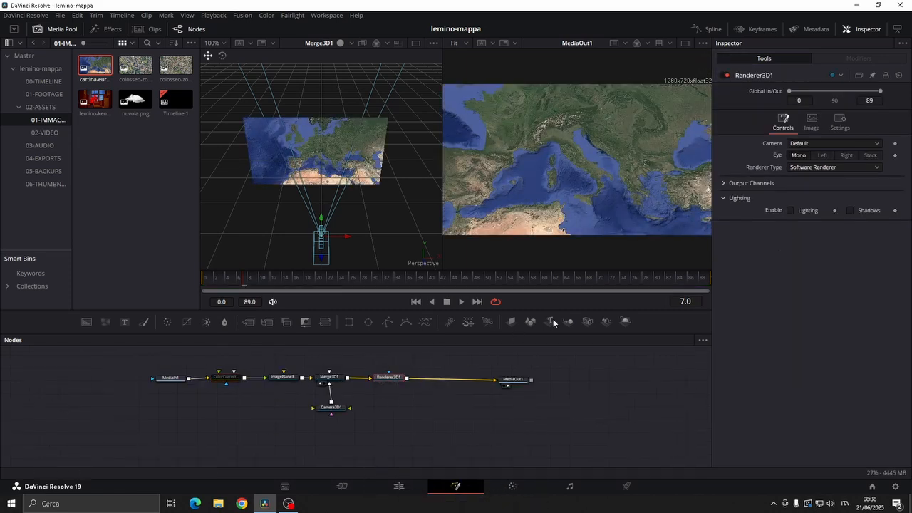
left_click(830, 166)
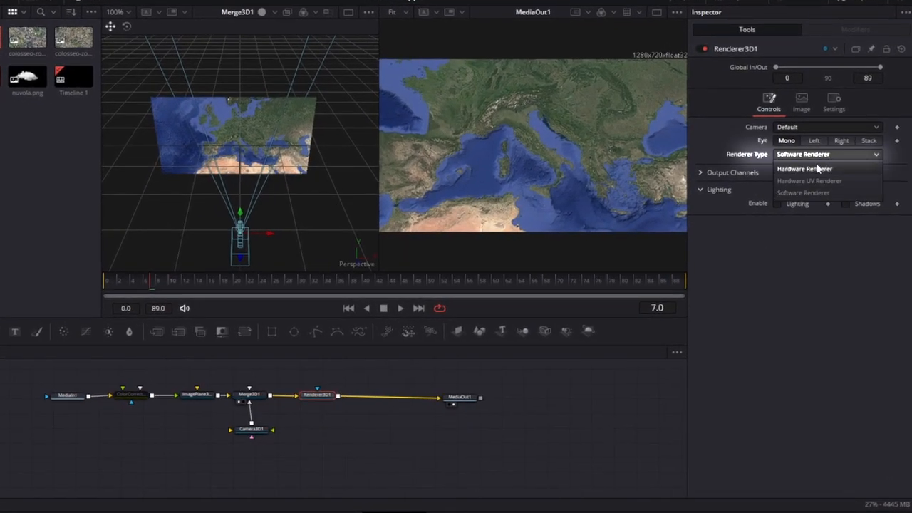
left_click(814, 170)
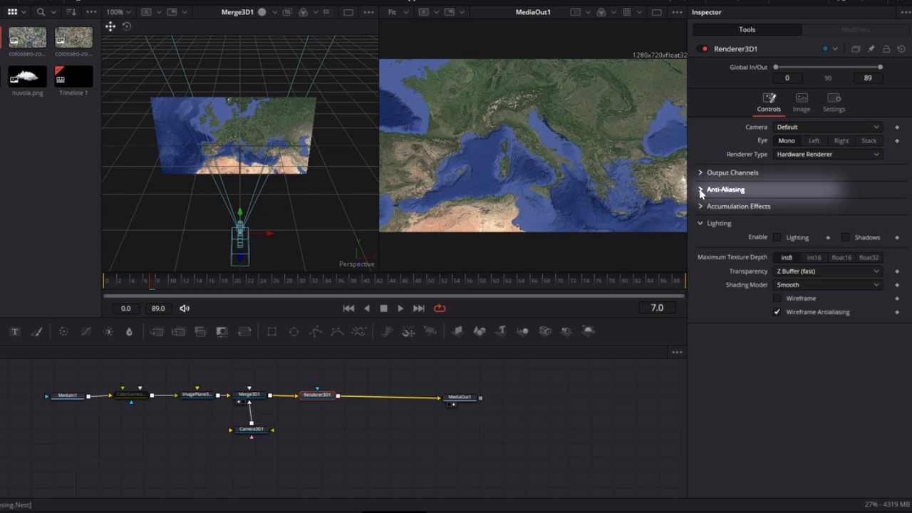
Disable LowQ and HiQ anti-aliasing on Renderer3D and enable its accumulation effects
left_click(700, 189)
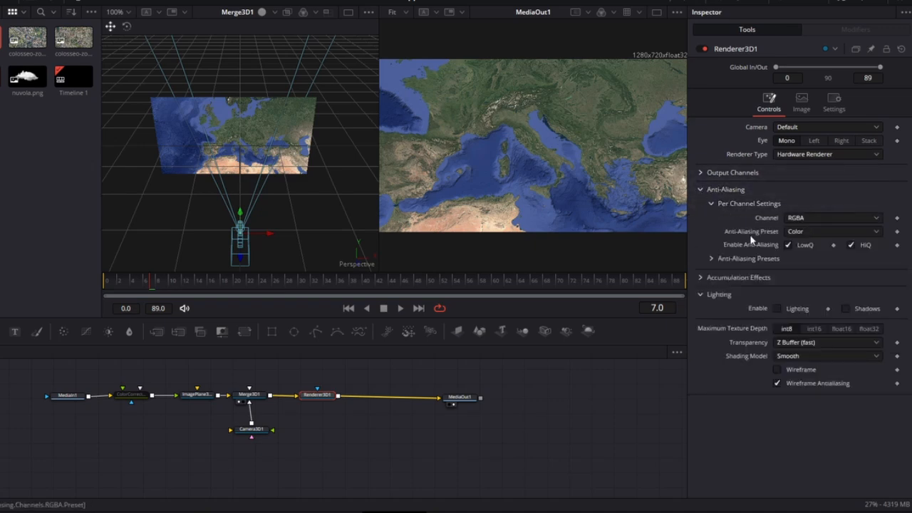
left_click(851, 245)
left_click(801, 277)
left_click(776, 291)
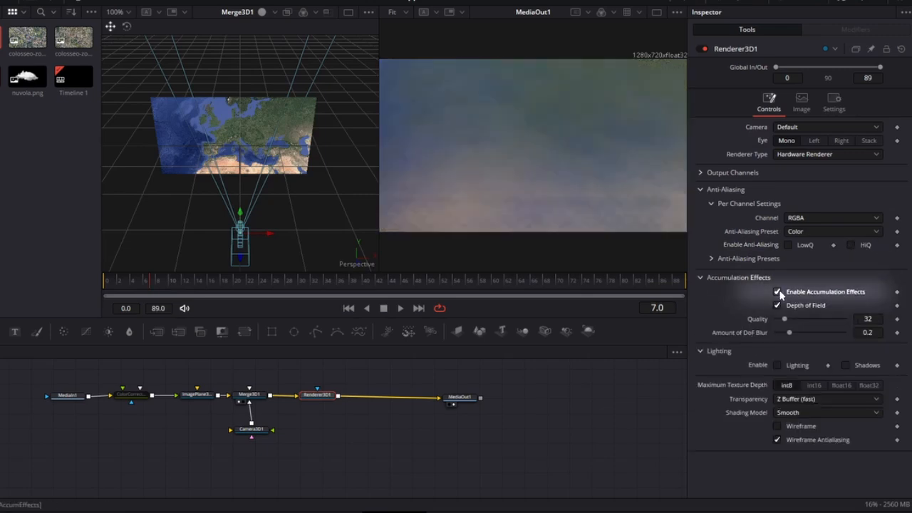
Set Renderer3D1's accumulation quality to 2 and amount of DoF blur to 0.002, and turn its accumulation effects off
left_click(867, 319)
type("2")
key("Tab")
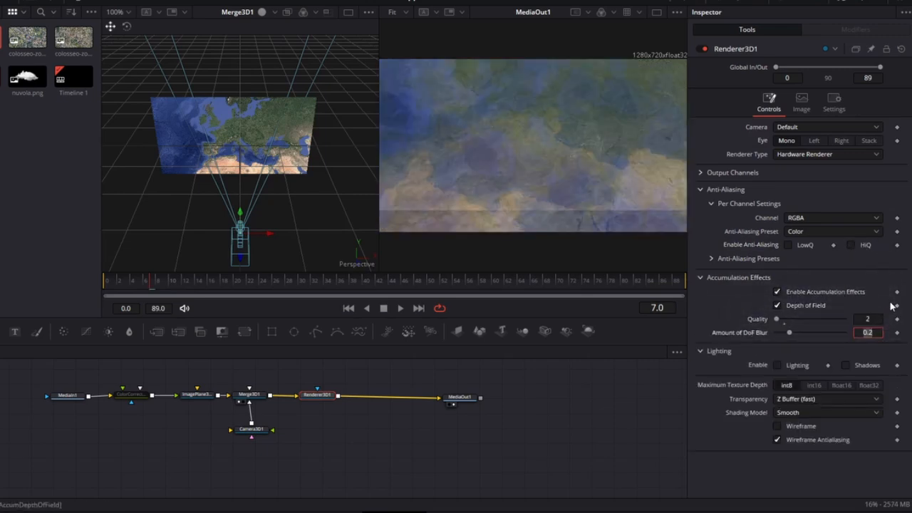
type("0.")
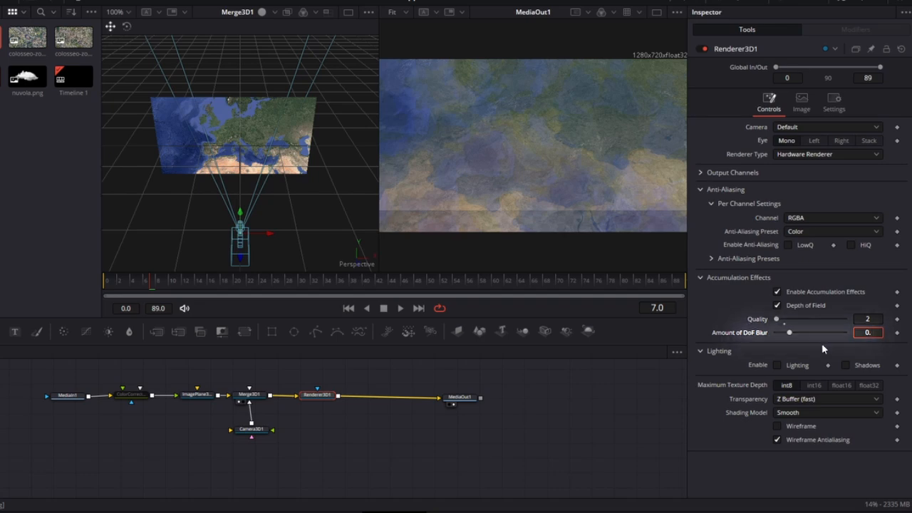
type("002")
key("Tab")
left_click(822, 349)
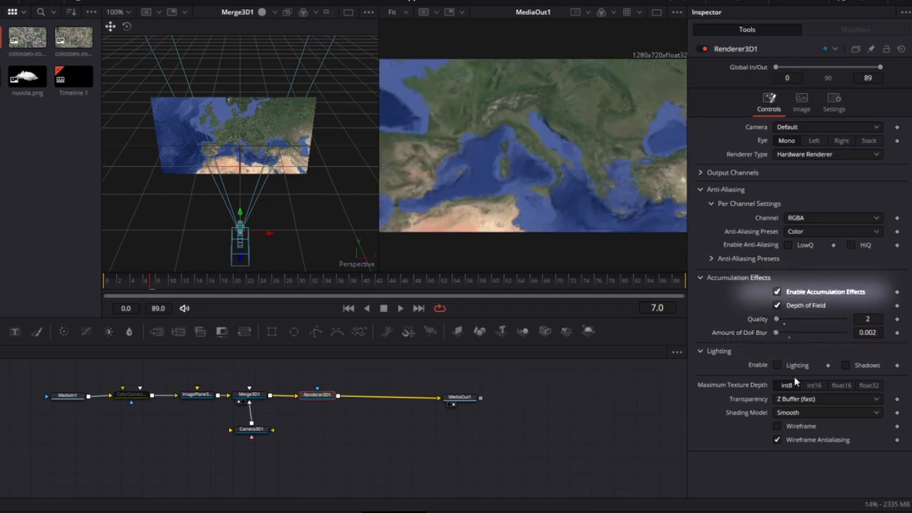
left_click(778, 294)
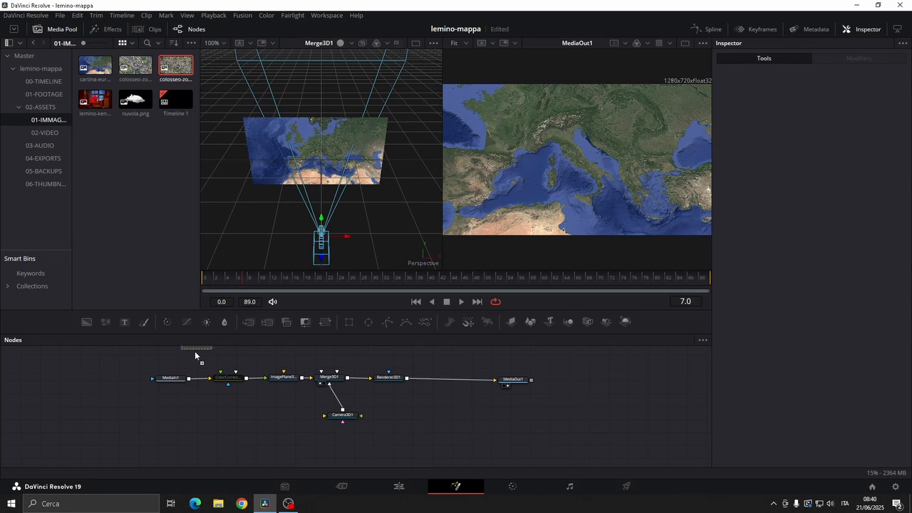
Add colosseo-zoom-medio.png to the node graph and connect it to a pasted instance of ColorCorrector1
left_click_drag(195, 355, 182, 420)
left_click(235, 378)
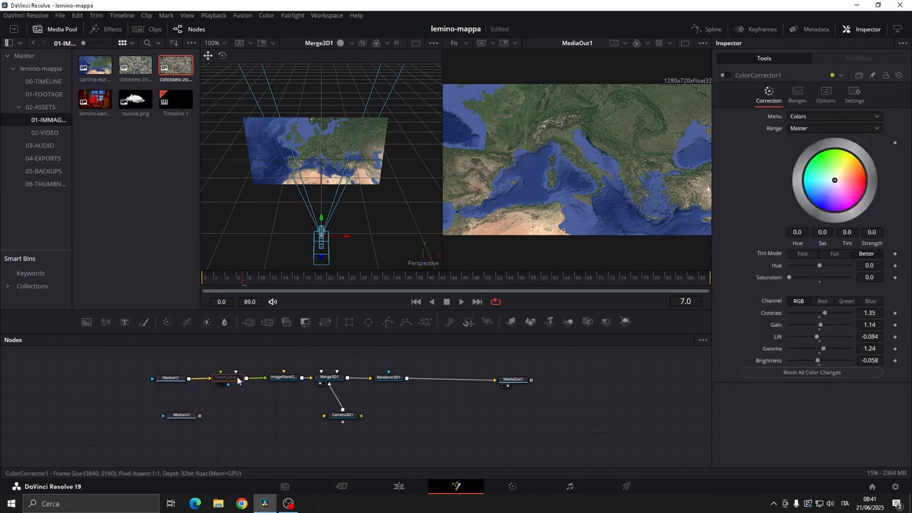
key("ctrl+c")
key("ctrl+shift+v")
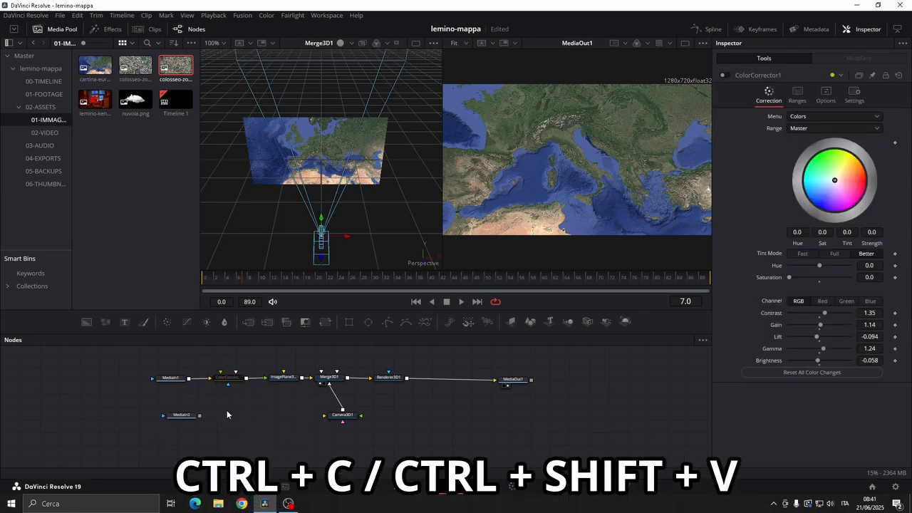
left_click_drag(227, 415, 221, 417)
left_click_drag(189, 415, 208, 413)
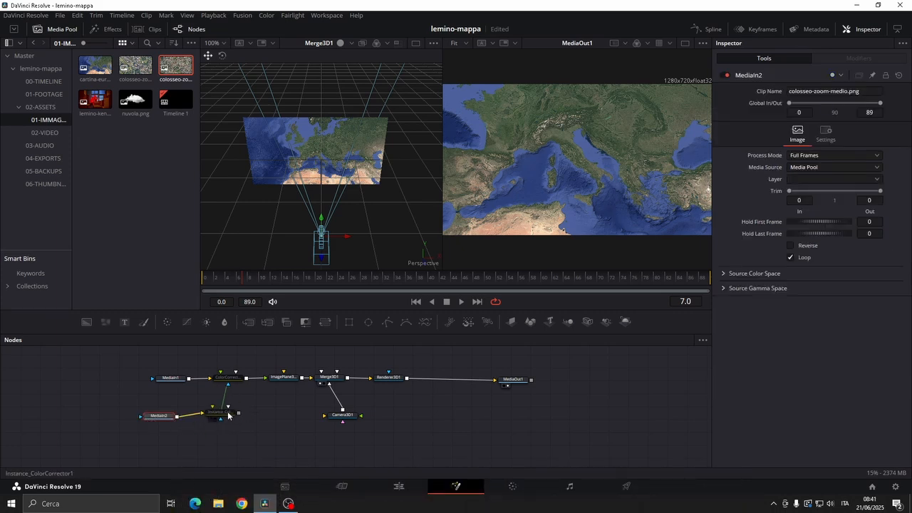
Add an image plane after the color corrector instance and connect its output to Merge3D1
left_click(228, 415)
left_click(511, 321)
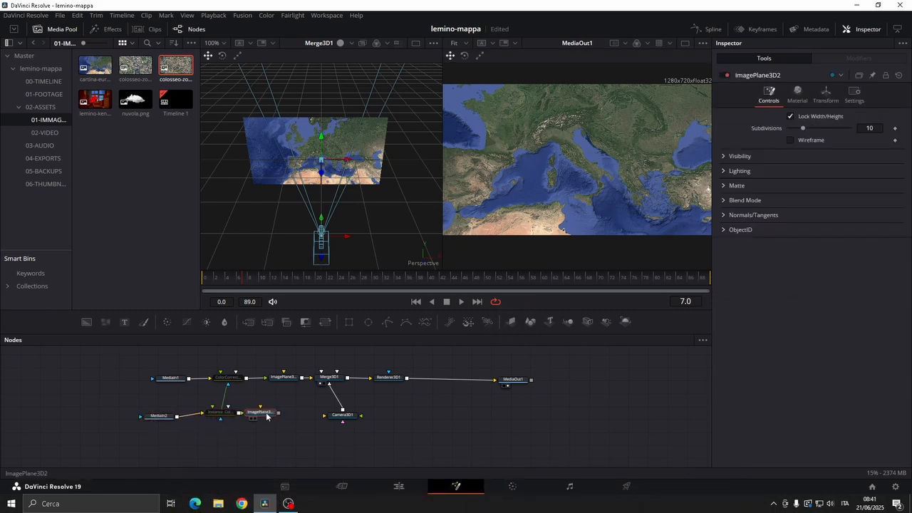
left_click_drag(278, 412, 324, 382)
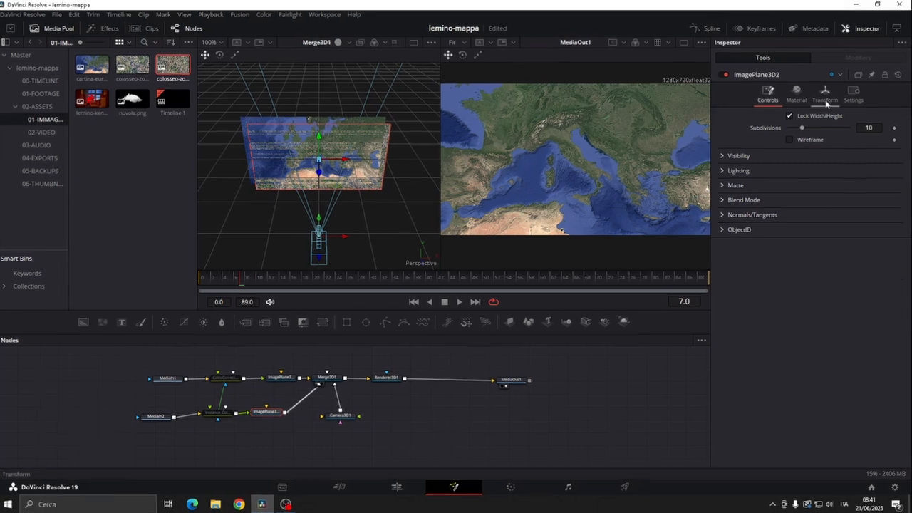
Set ImagePlane3D2's Z translation to -1.3 and its Y translation to 0.054
left_click(827, 102)
left_click(869, 151)
type("-1.")
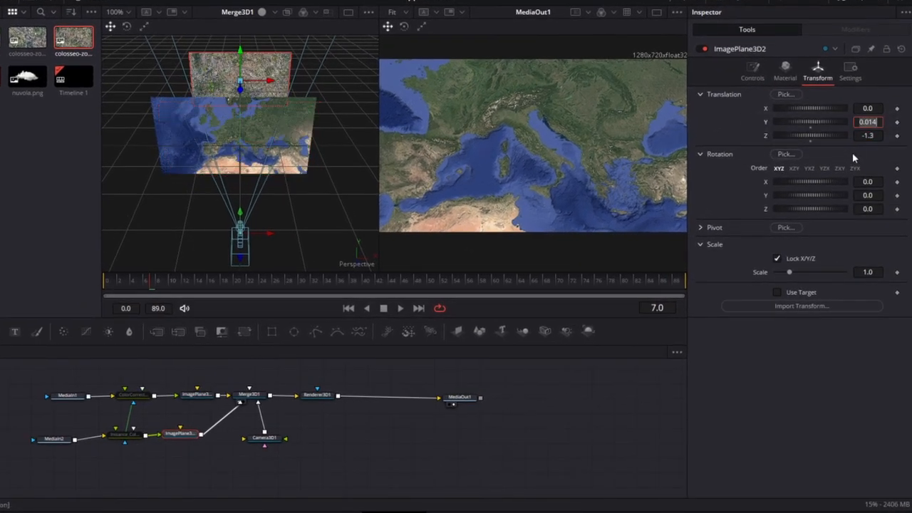
type("0.0")
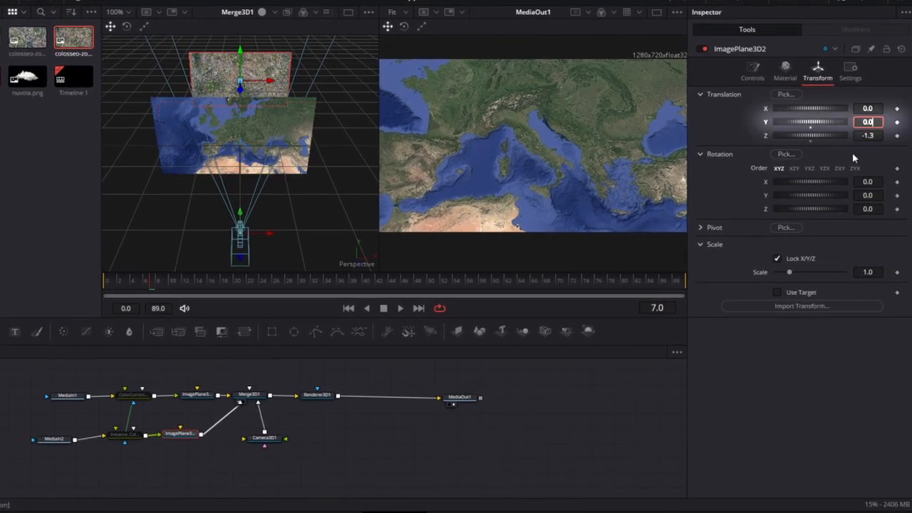
type("54")
key("Return")
Build a branch into Merge3D1 from the green-screen clouds clip in the 02-VIDEO bin, through a Delta Keyer and an image plane
left_click(57, 133)
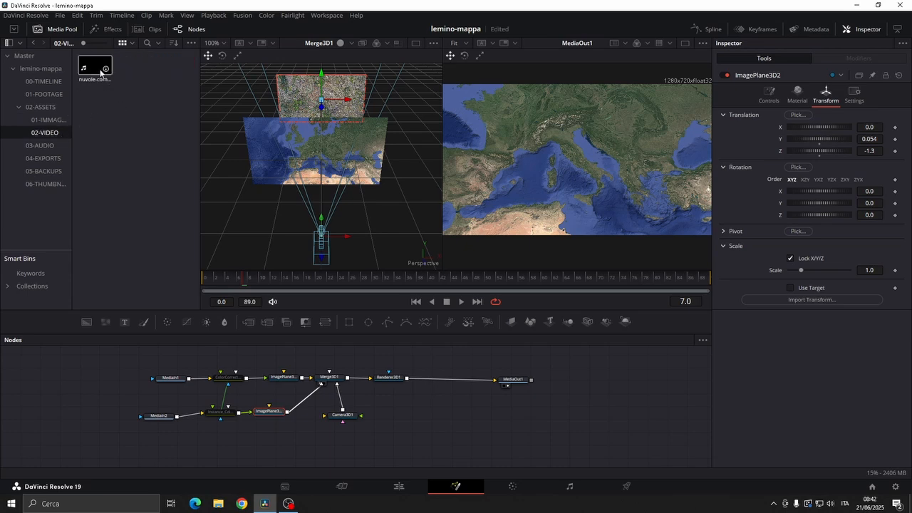
left_click_drag(99, 71, 184, 447)
key("shift+space")
type("delta")
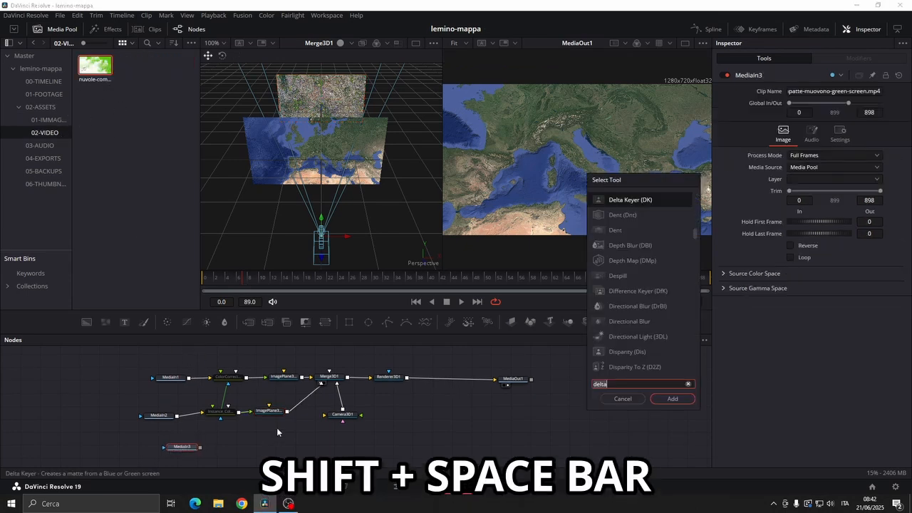
left_click(672, 399)
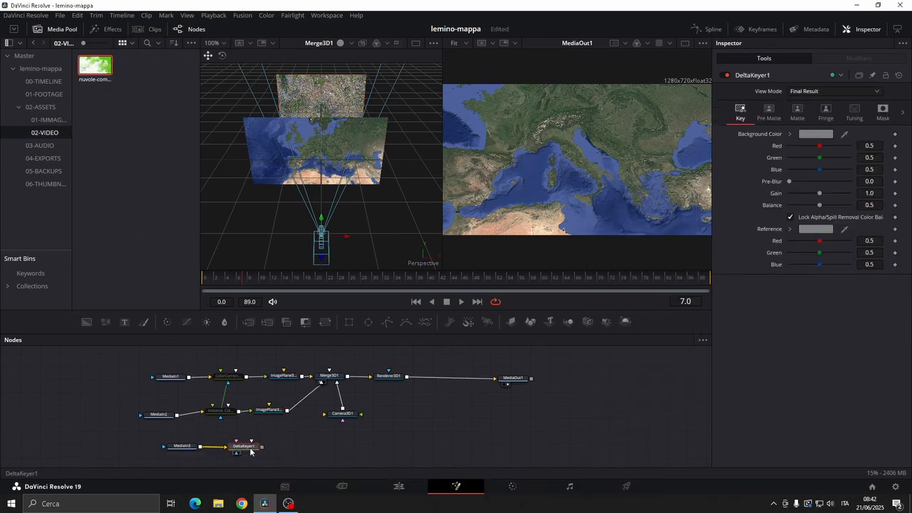
left_click(511, 321)
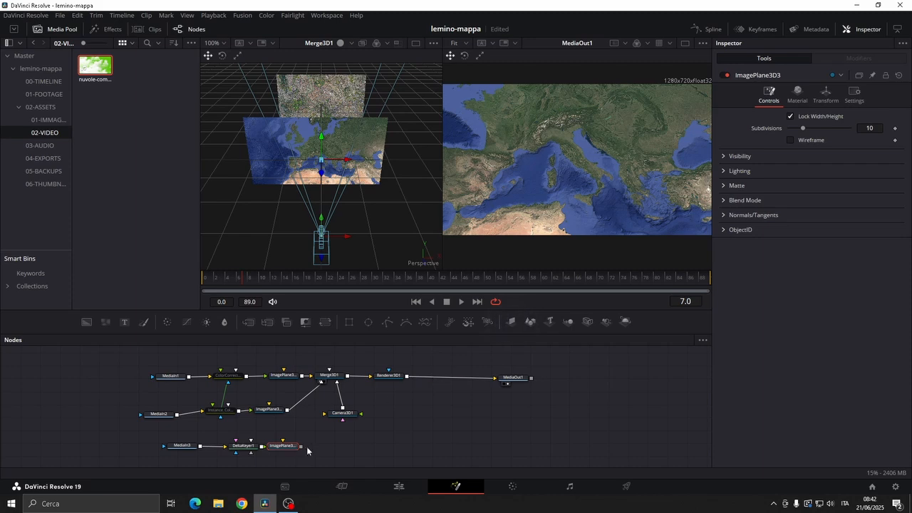
left_click_drag(300, 446, 329, 382)
Display DeltaKeyer1 in the viewer and sample the clouds clip's green background as its background color
left_click_drag(246, 445, 326, 186)
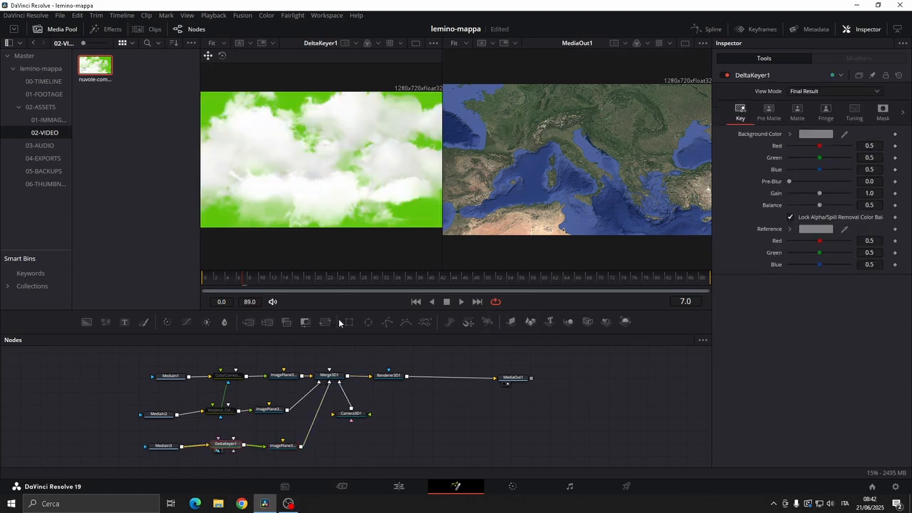
left_click_drag(844, 134, 443, 223)
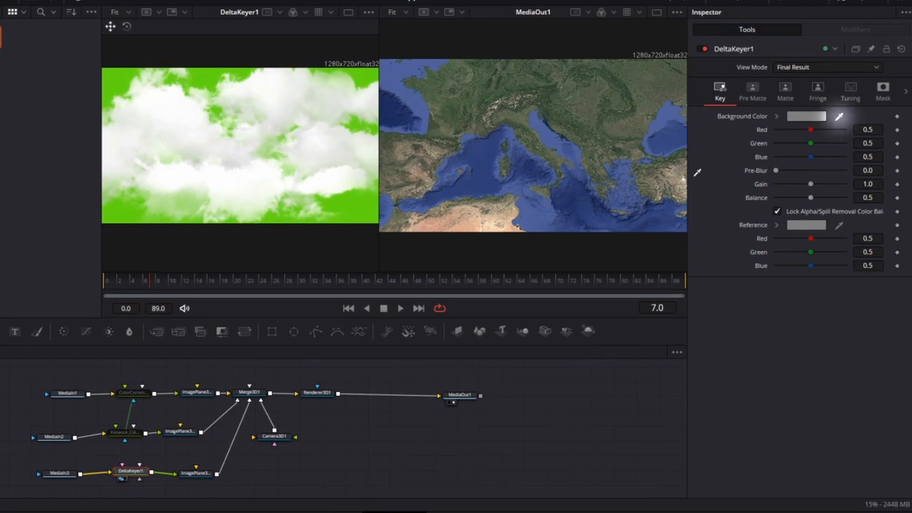
left_click_drag(379, 218, 368, 217)
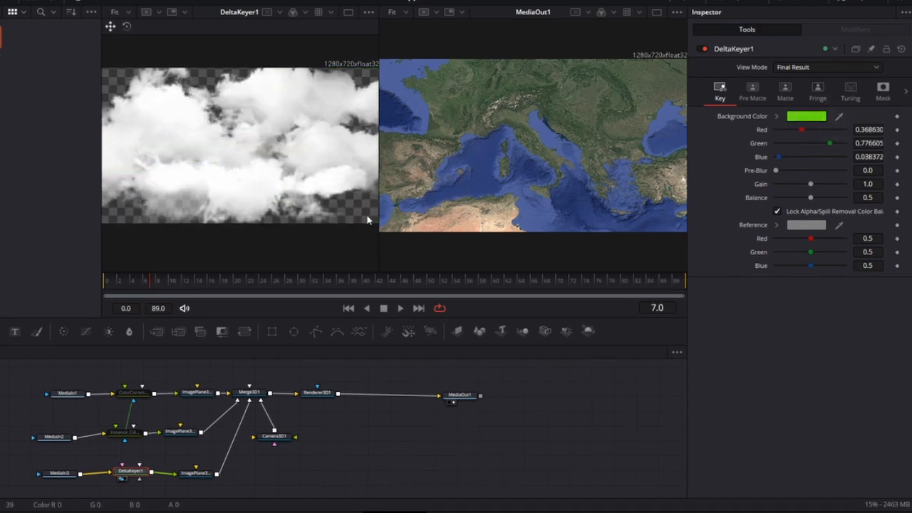
Set the clouds image plane's Z translation to -0.78 and display Merge3D1 in the viewer
mouse_move(197, 475)
left_mouse_down()
mouse_move(190, 468)
mouse_move(197, 473)
left_mouse_up()
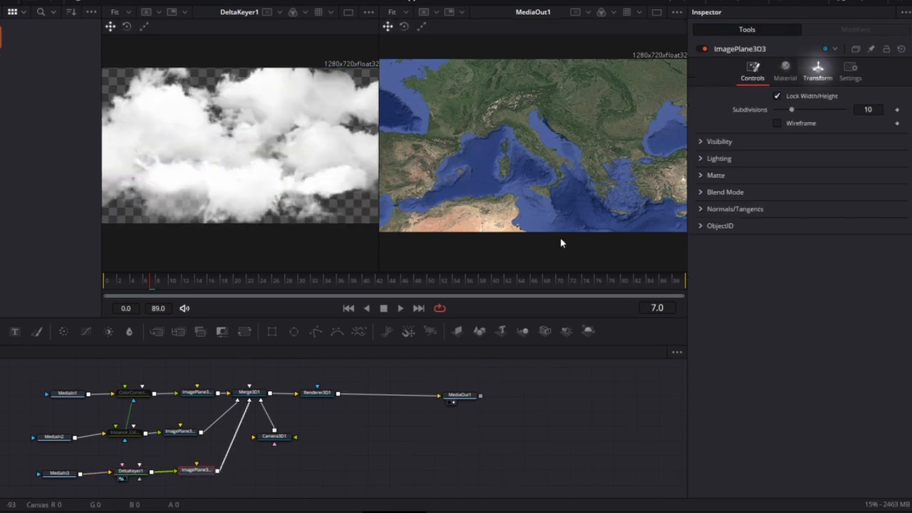
left_click(823, 69)
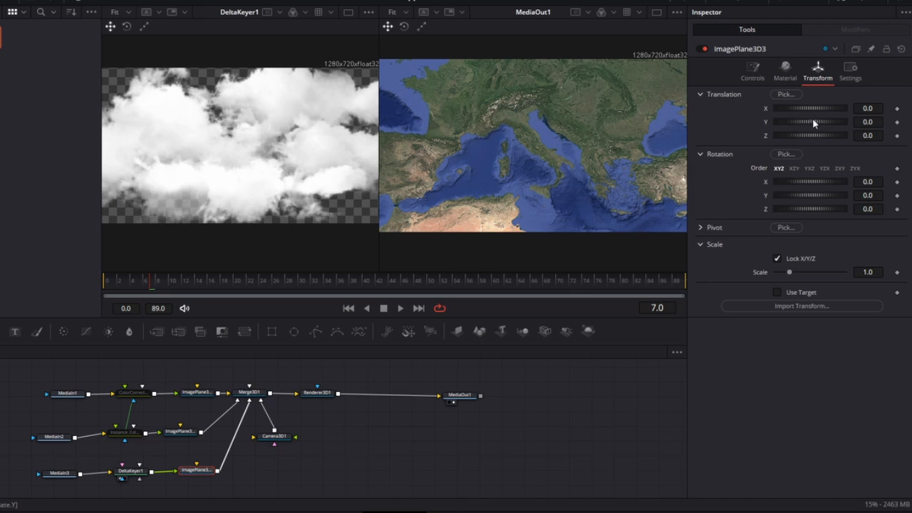
double_click(868, 136)
type("-0.78")
key("Tab")
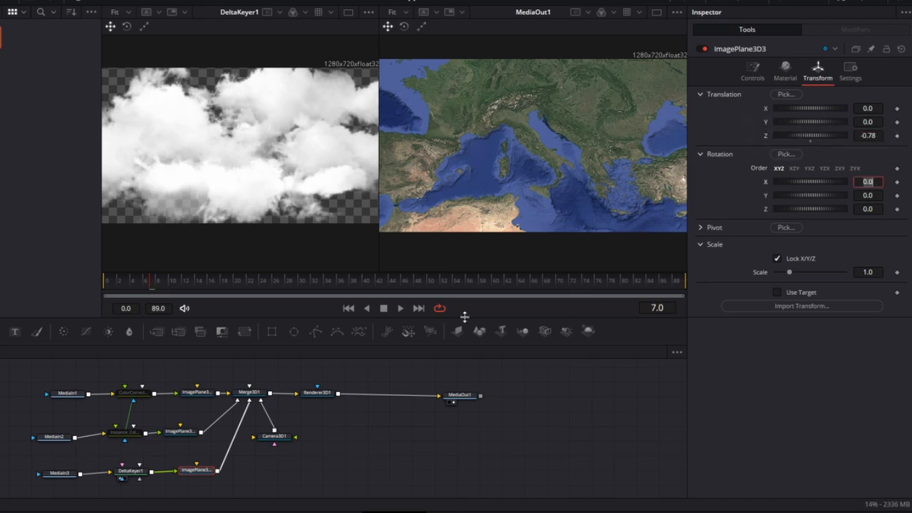
left_click_drag(250, 393, 264, 187)
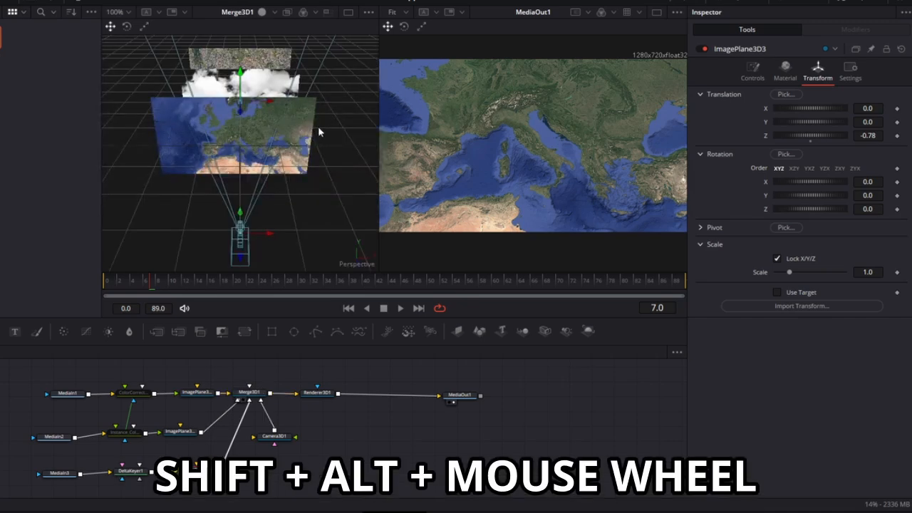
Set the clouds image plane's scale to 1.103 and X translation to -0.014, and shift it slightly upward in Y
scroll(318, 126, "down", 2, "alt+shift")
scroll(317, 126, "down", 5, "alt+shift")
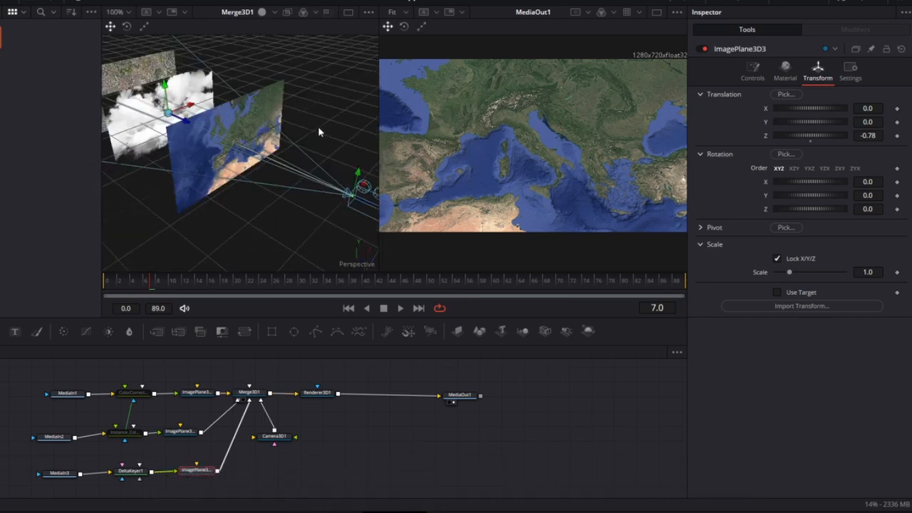
scroll(317, 126, "down", 3, "alt+shift")
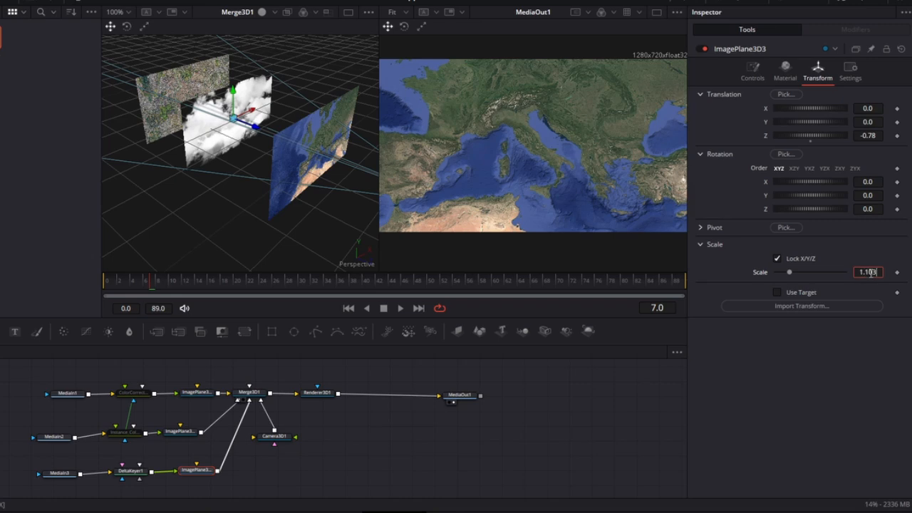
left_click(868, 109)
type("-0")
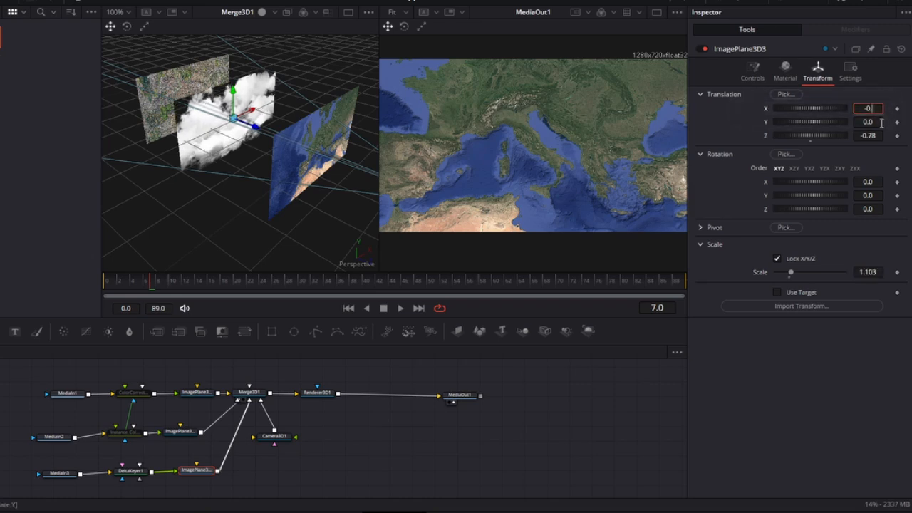
left_click(880, 122)
type("0")
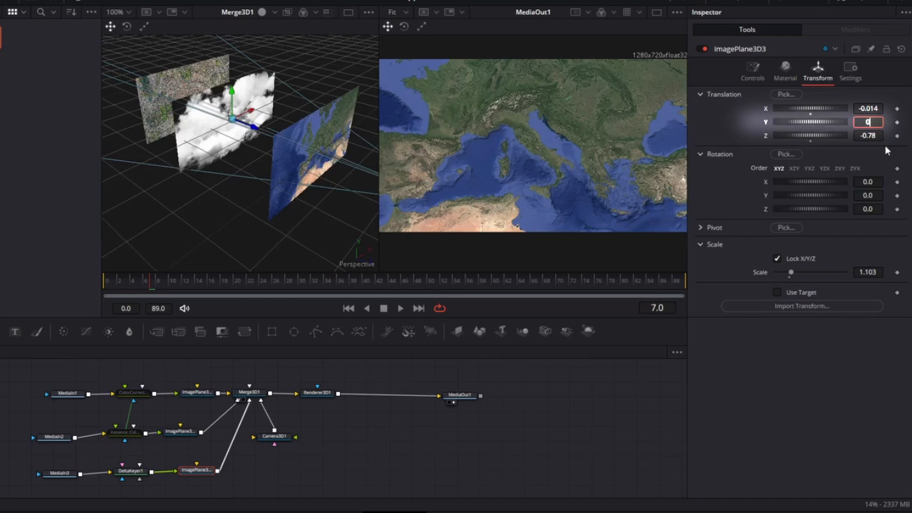
type(".")
type("5")
key("Tab")
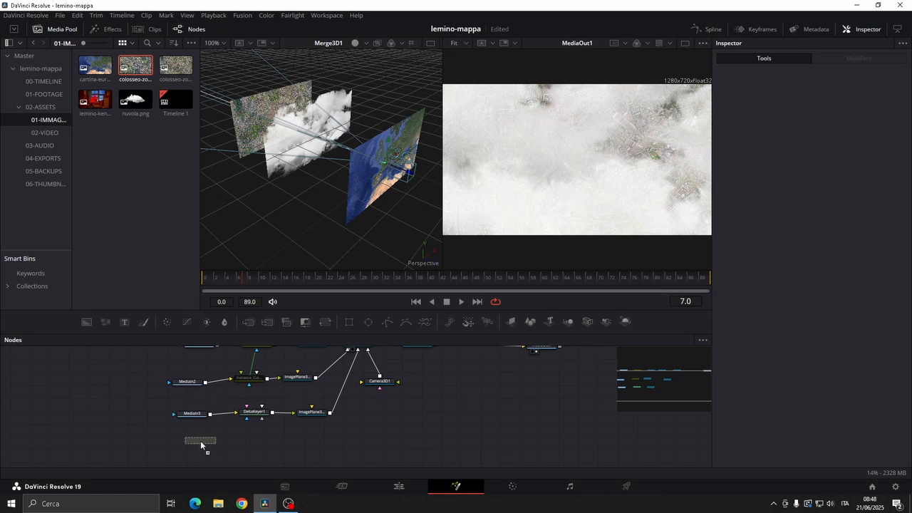
Add the other Colosseum zoom image to the node graph and connect it to a pasted instance of Instance_ColorCorrector1
left_click_drag(200, 440, 201, 445)
left_click(251, 379)
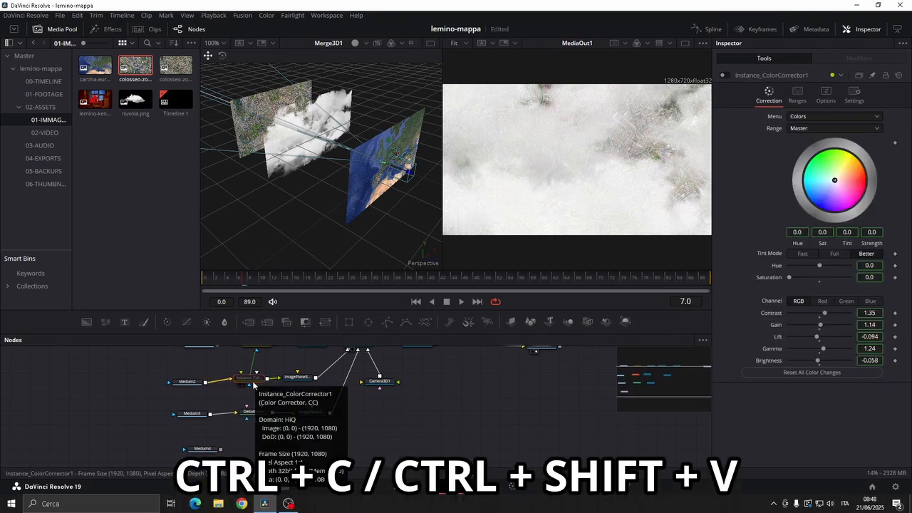
key("ctrl+c")
key("ctrl+shift+v")
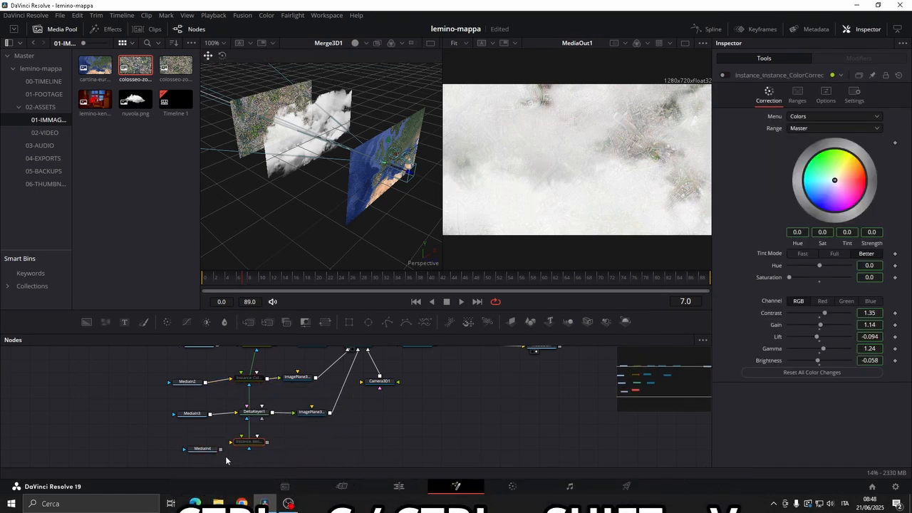
left_click_drag(256, 446, 260, 450)
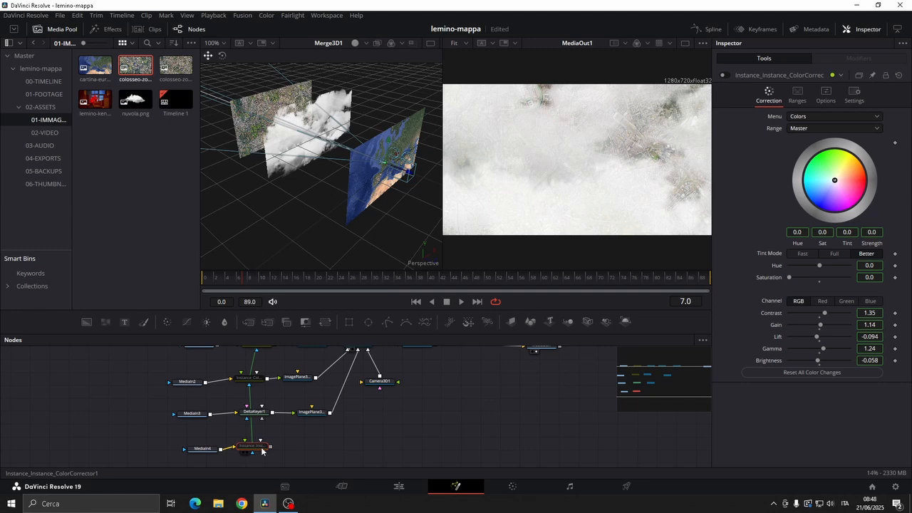
Add an image plane after the new color corrector instance of the MediaIn4 branch and connect it to Merge3D1
left_click(511, 321)
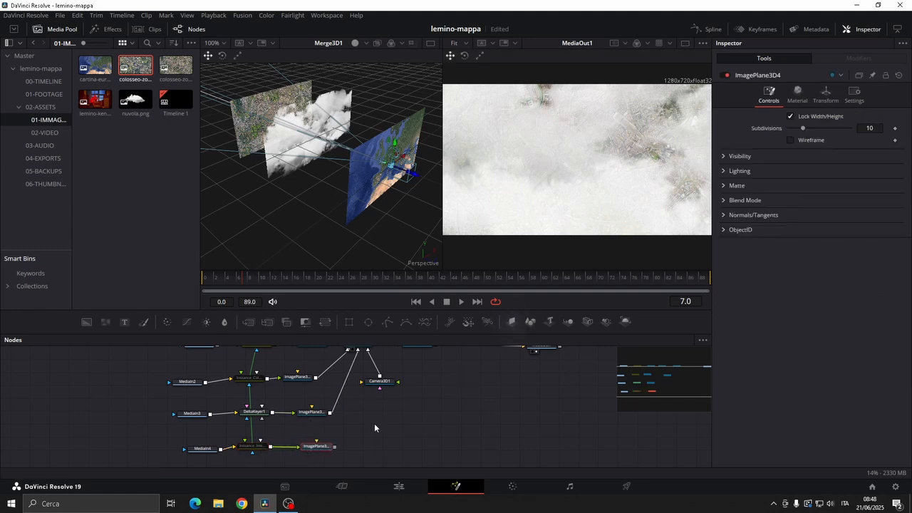
left_click_drag(375, 425, 370, 443)
left_click_drag(332, 465, 356, 362)
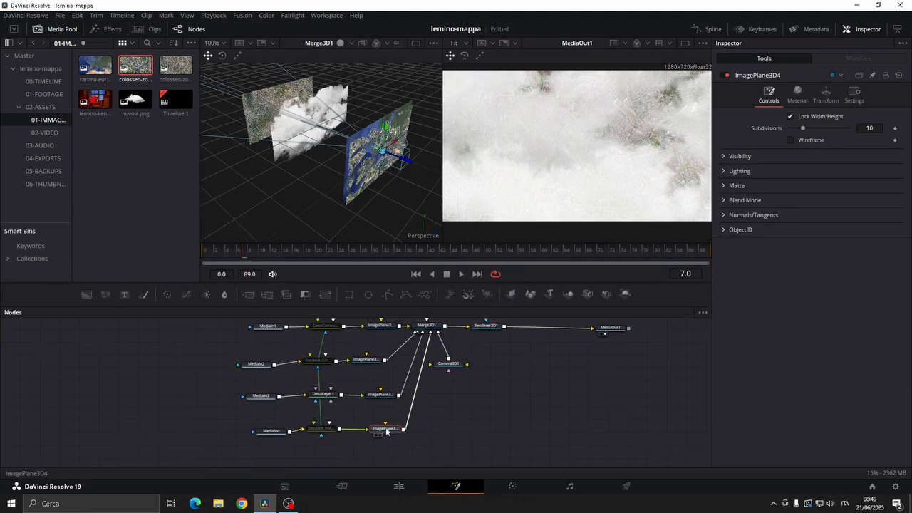
Set ImagePlane3D4's Z translation to -2.61
left_click_drag(386, 431, 383, 433)
left_click(825, 94)
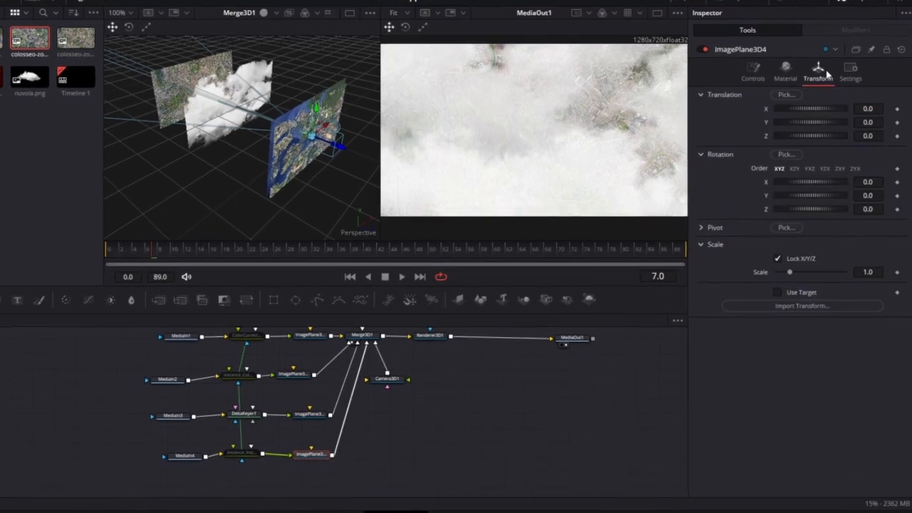
left_click(876, 135)
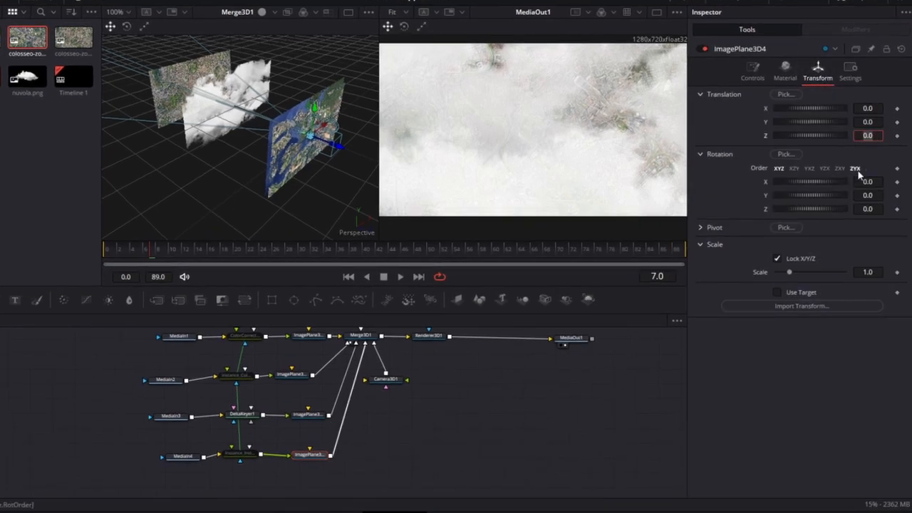
type("-2.61")
left_click(864, 181)
Move Camera3D1 past the clouds plane by setting its Z translation to -1.26
left_click(394, 381)
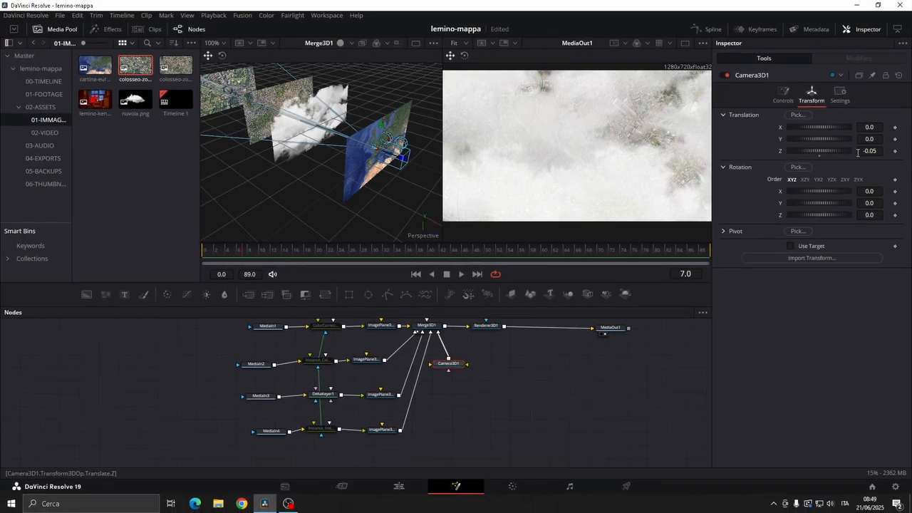
mouse_move(867, 136)
left_mouse_down()
mouse_move(837, 136)
mouse_move(899, 151)
mouse_move(862, 151)
mouse_move(873, 151)
left_mouse_up()
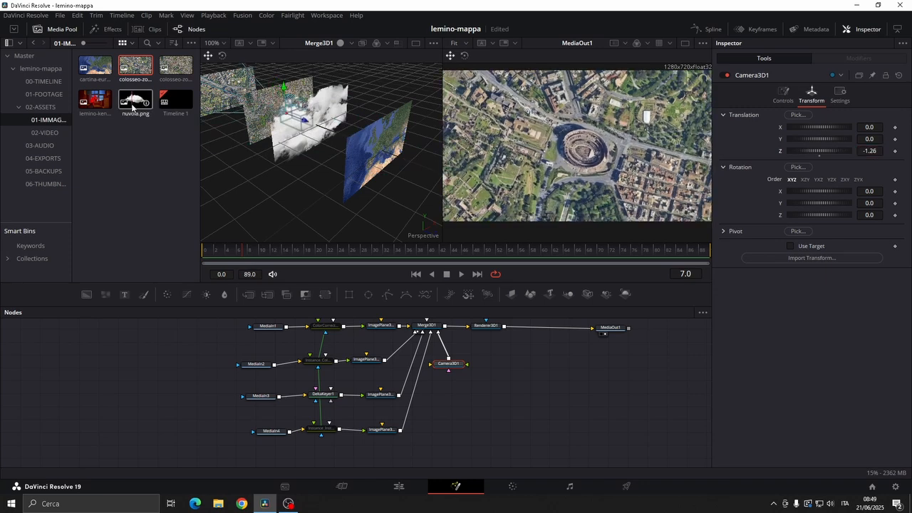
Add nuvola.png to the node graph below the MediaIn4 branch with an image plane and connect it to Merge3D1
left_click_drag(276, 453, 276, 453)
left_click(510, 293)
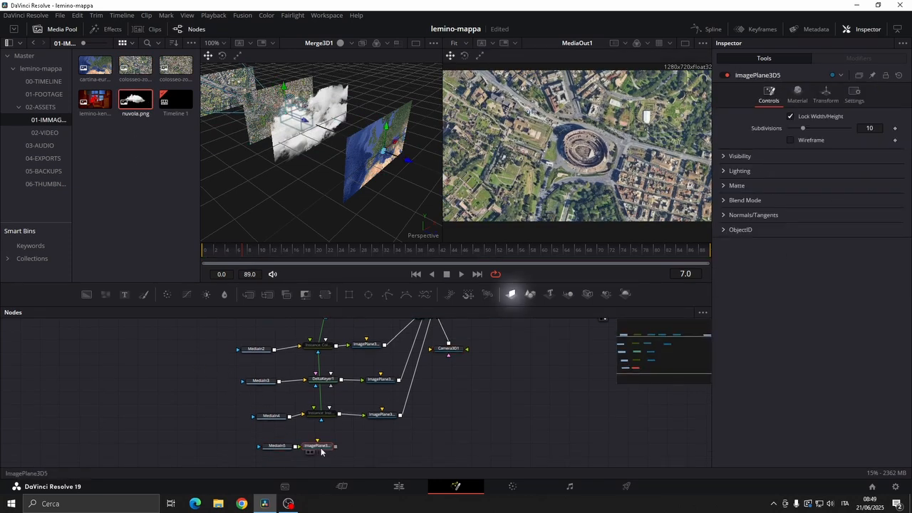
left_click_drag(379, 445, 430, 337)
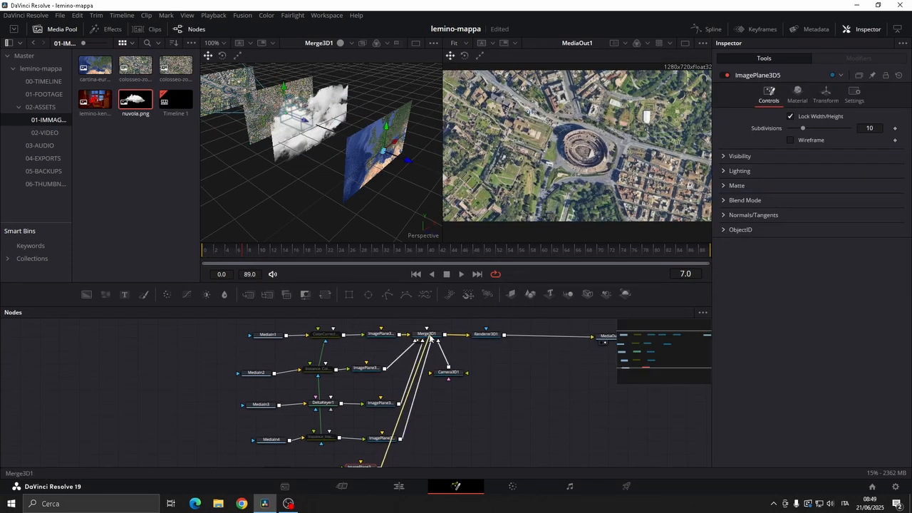
left_click_drag(430, 337, 430, 337)
Position the new cloud plane low in front of the rearmost Colosseum image and slightly reduce its material opacity
left_click(825, 93)
left_click_drag(868, 151, 834, 149)
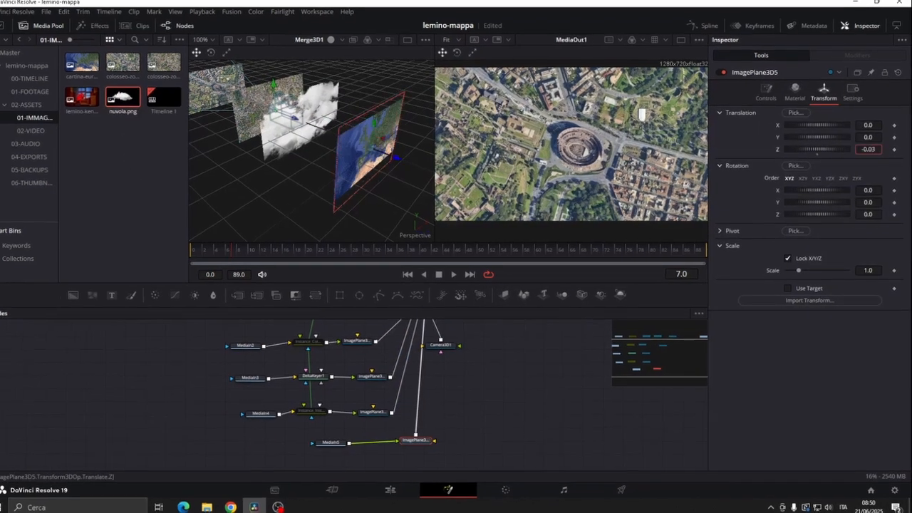
left_click_drag(867, 137, 859, 136)
left_click(785, 71)
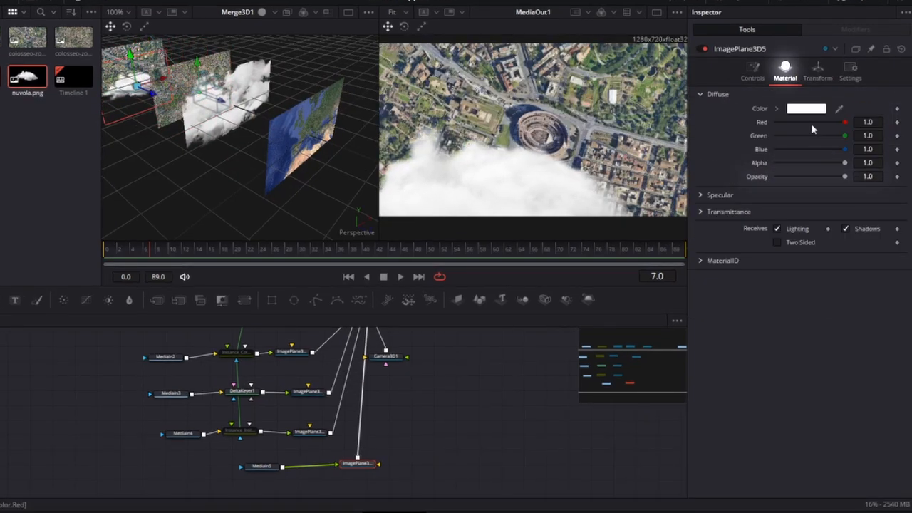
left_click_drag(845, 176, 833, 176)
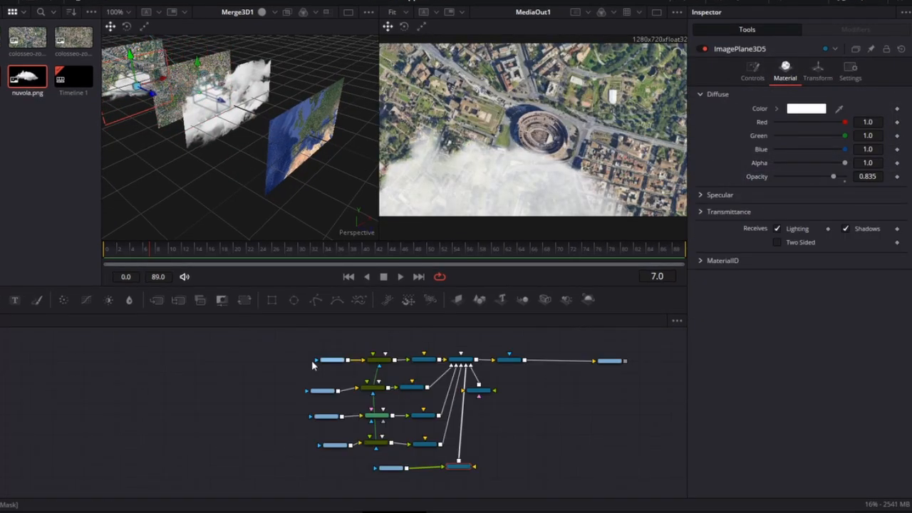
Rearrange the image branch nodes in the node graph
left_click_drag(301, 346, 438, 475)
left_click_drag(430, 445, 353, 408)
Move Camera3D1 back in front of the Europe map by setting its Z translation to 0.48, and save the project
left_click(485, 388)
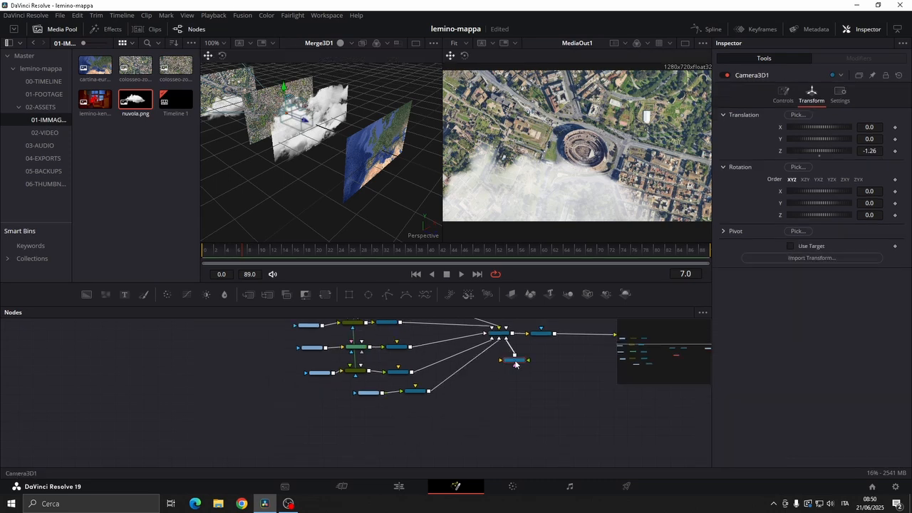
mouse_move(876, 152)
left_mouse_down()
mouse_move(908, 152)
mouse_move(864, 151)
left_mouse_up()
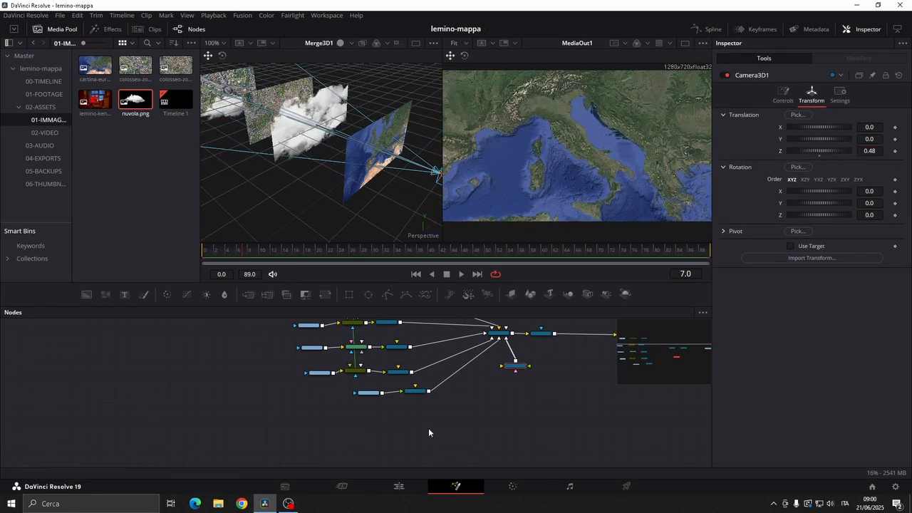
key("ctrl+s")
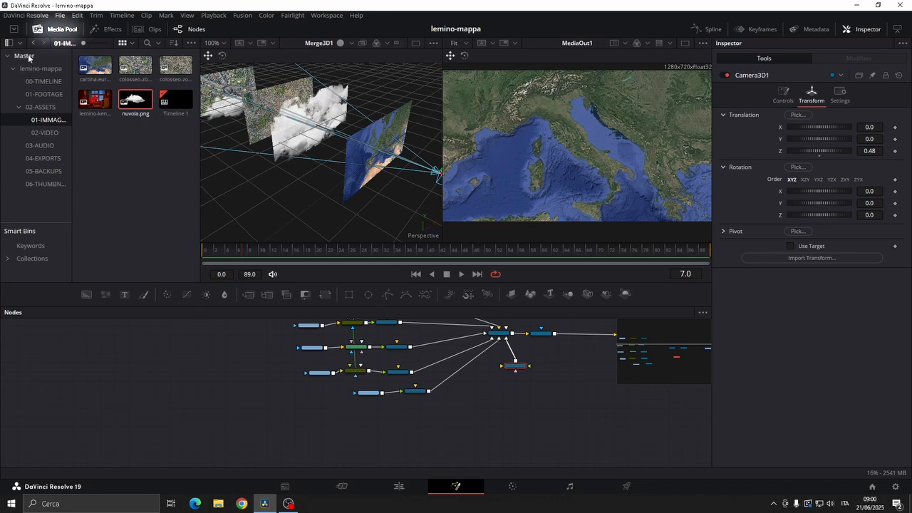
Add a Background node below the MediaIn5 branch and make it fully transparent with Alpha 0.0
left_click(54, 29)
scroll(414, 423, "up", 3)
left_click_drag(90, 297, 268, 430)
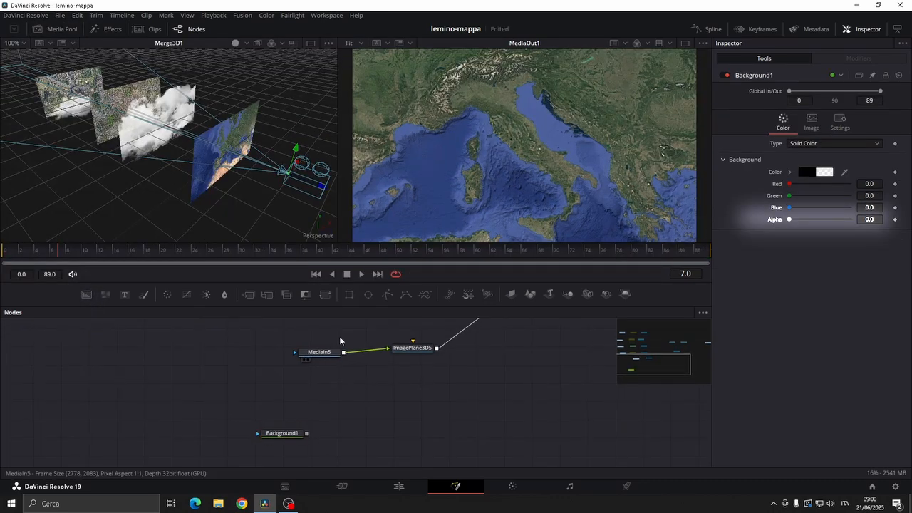
Add a black Background masked by a Rectangle and merge it over the transparent Background1
left_click_drag(349, 293, 363, 388)
left_click_drag(87, 293, 233, 157)
left_click(248, 294)
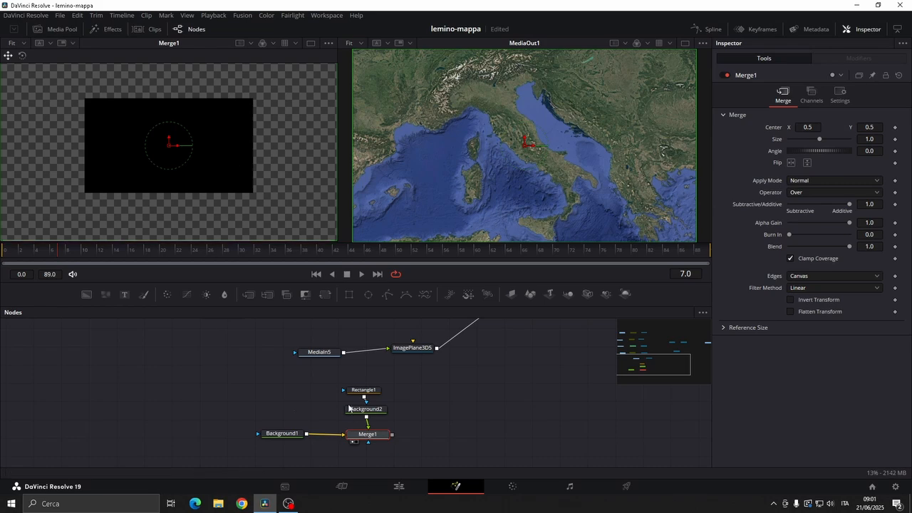
Set the height of the Rectangle1 mask to 0.267
left_click_drag(374, 395, 374, 391)
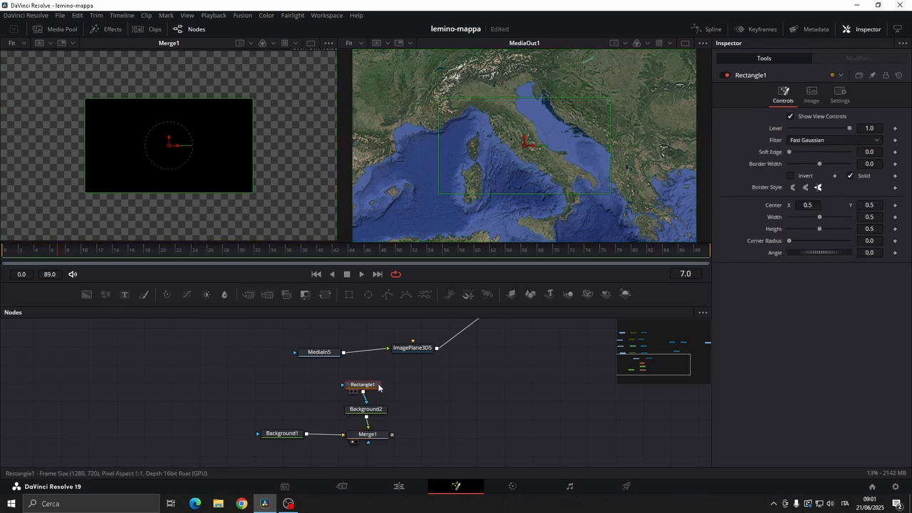
left_click(869, 229)
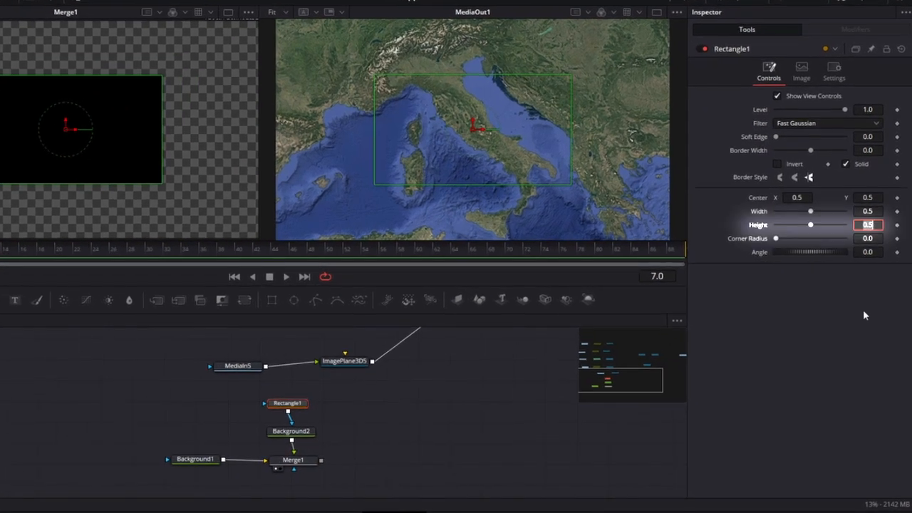
type("0.267")
key("Return")
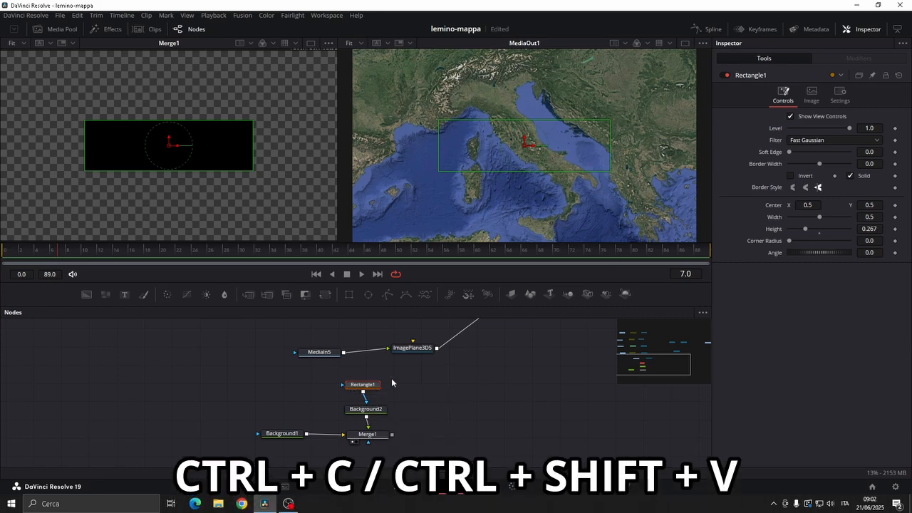
Build a second rectangle layer after Merge1 from an instance of Rectangle1 and copies of Background2 and Merge1
key("ctrl+shift+v")
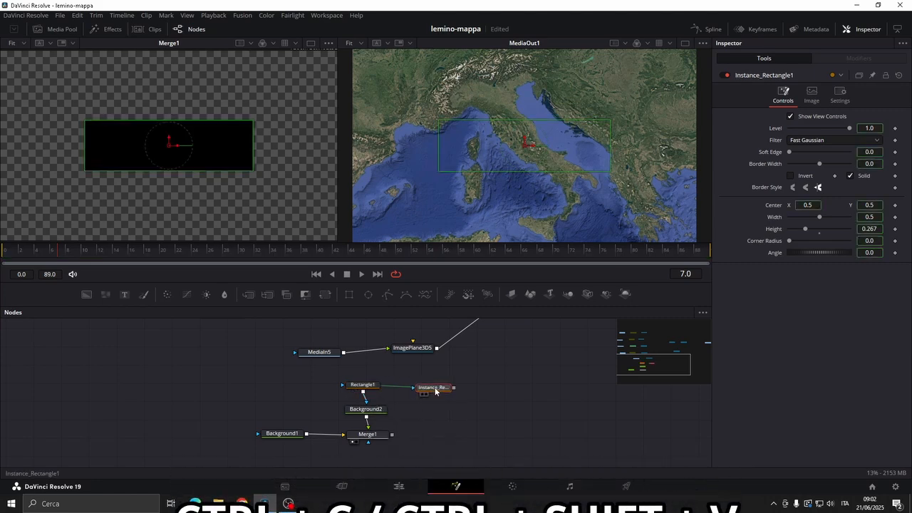
left_click_drag(439, 396, 344, 447)
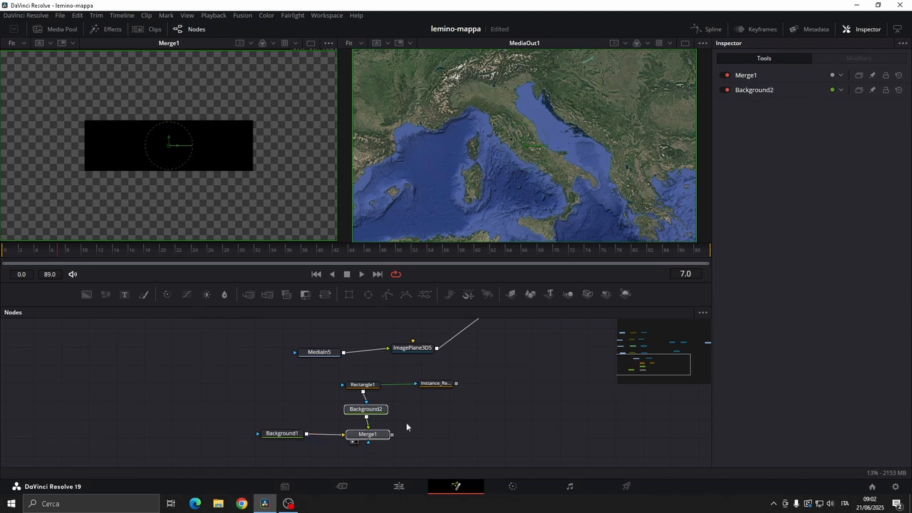
key("ctrl+c")
key("ctrl+v")
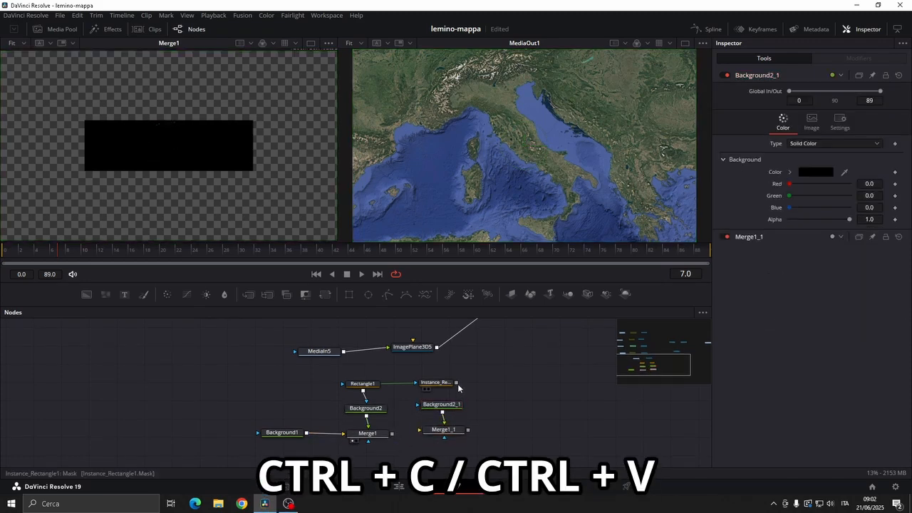
left_click_drag(391, 433, 419, 432)
Set the colour of Background2_1 to white and show Merge1_1 in the first viewer
left_click(442, 404)
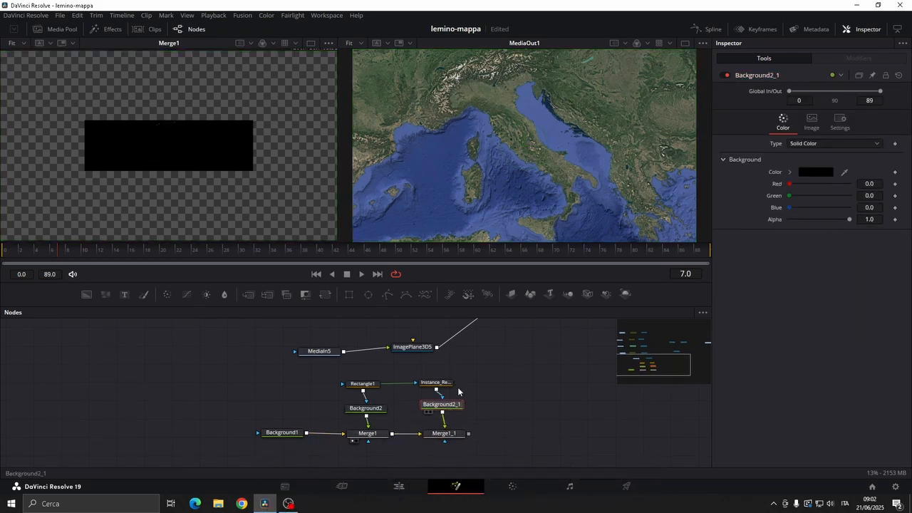
left_click(816, 171)
left_click(420, 299)
left_click(548, 338)
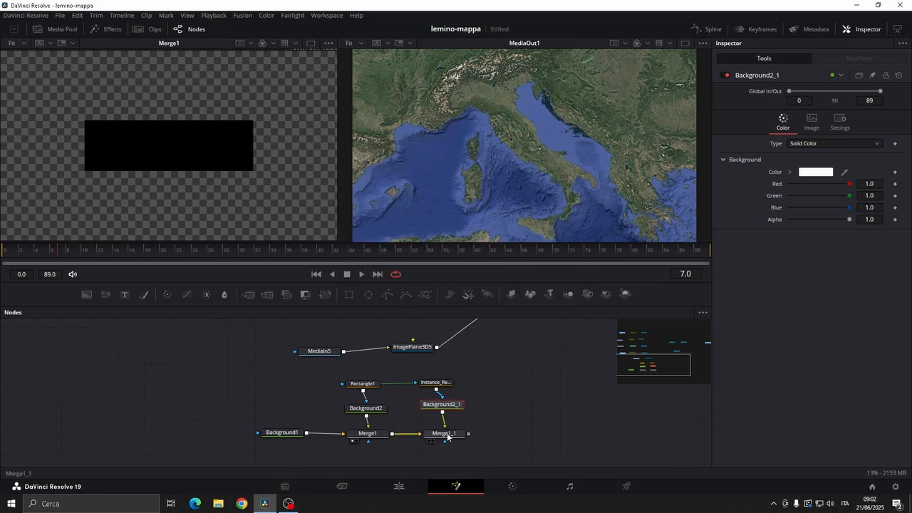
key("1")
Deinstance Border Width and Solid on Instance_Rectangle1 and make it an outline with Solid off and Border Width 0.008
left_click(445, 383)
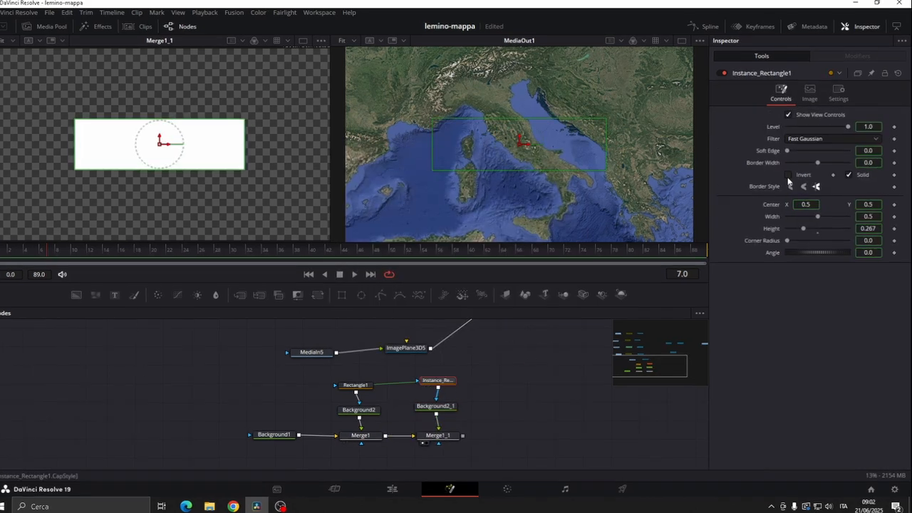
right_click(897, 153)
left_click(883, 250)
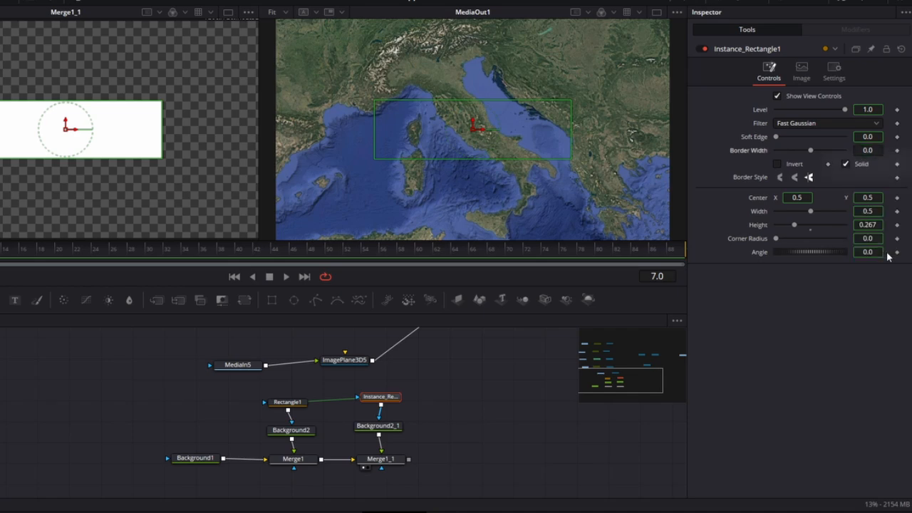
right_click(899, 166)
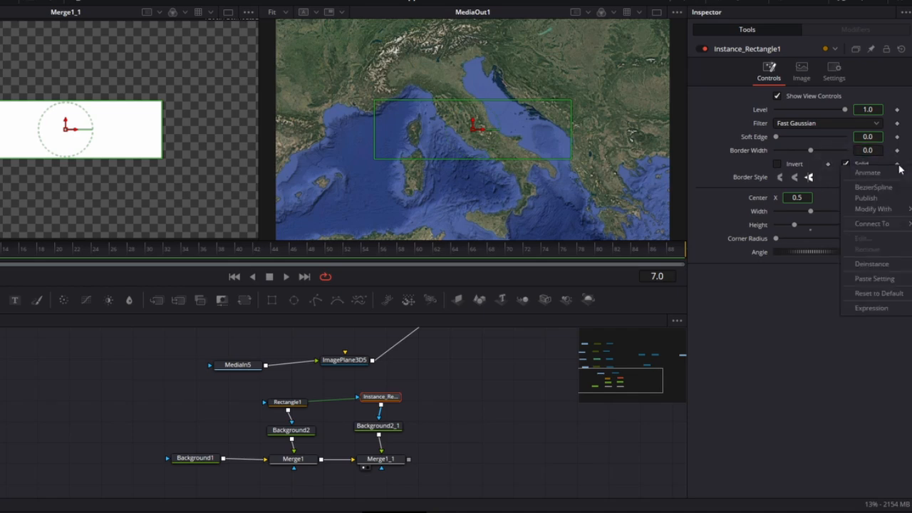
left_click(872, 264)
left_click(848, 165)
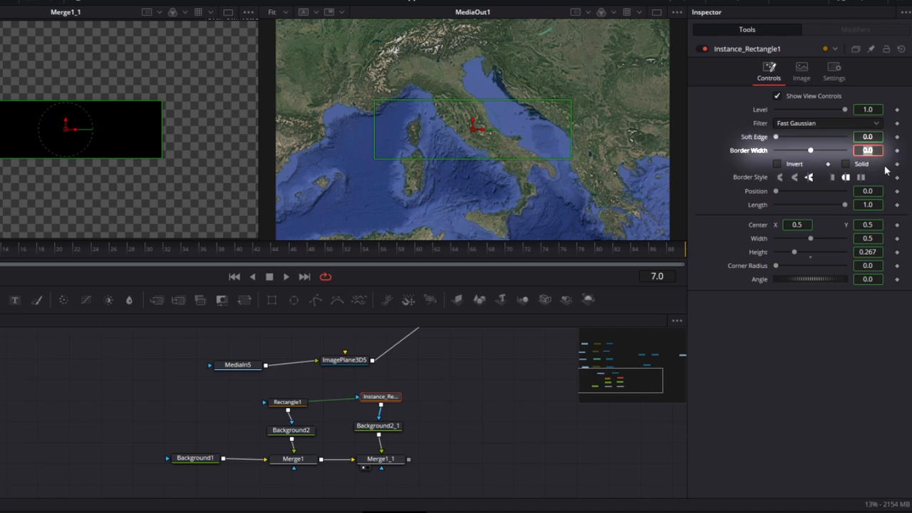
type("0.008")
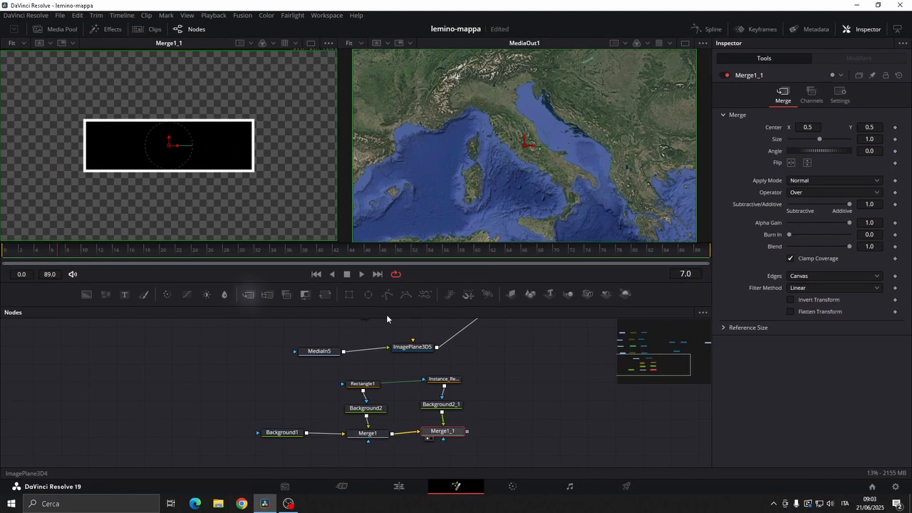
Add a Merge after Merge1_1 and feed it a Text node reading "Roma"
left_click(249, 297)
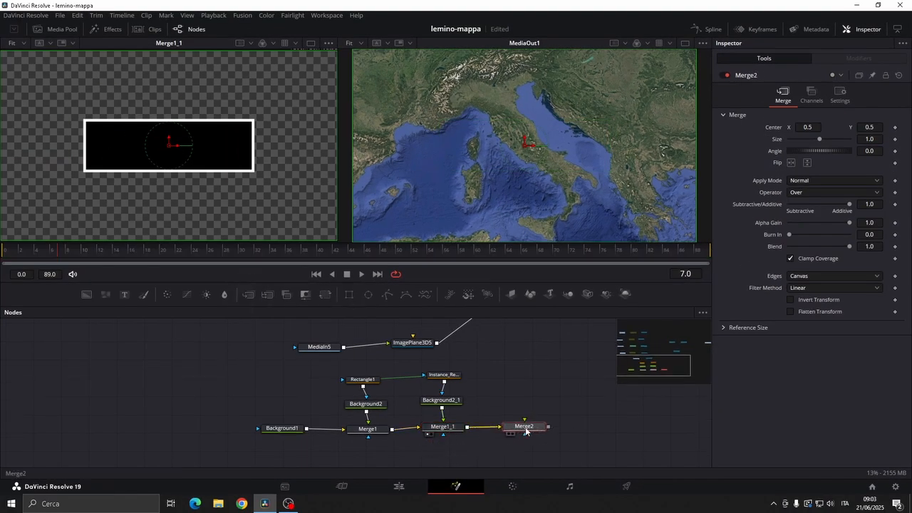
left_click_drag(131, 129, 130, 130)
left_click(275, 331)
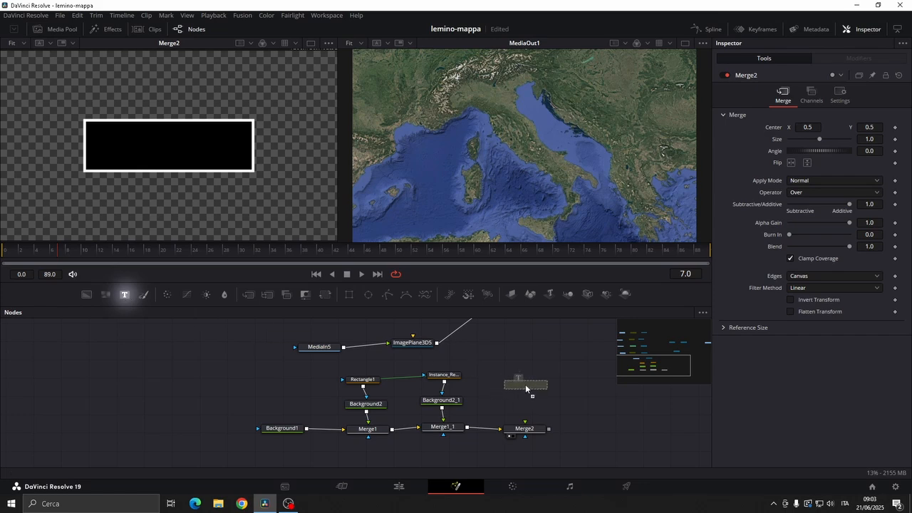
left_click_drag(525, 387, 533, 430)
left_click(755, 168)
type("R")
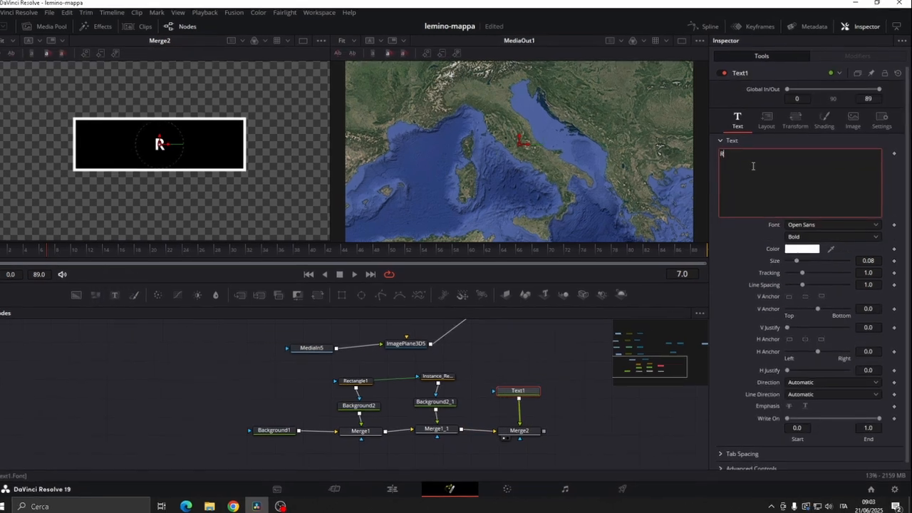
type("oma")
Style the Roma text in a larger Cambria font and set its layout Center Y to 0.512
left_click(827, 224)
scroll(833, 281, "down", 5)
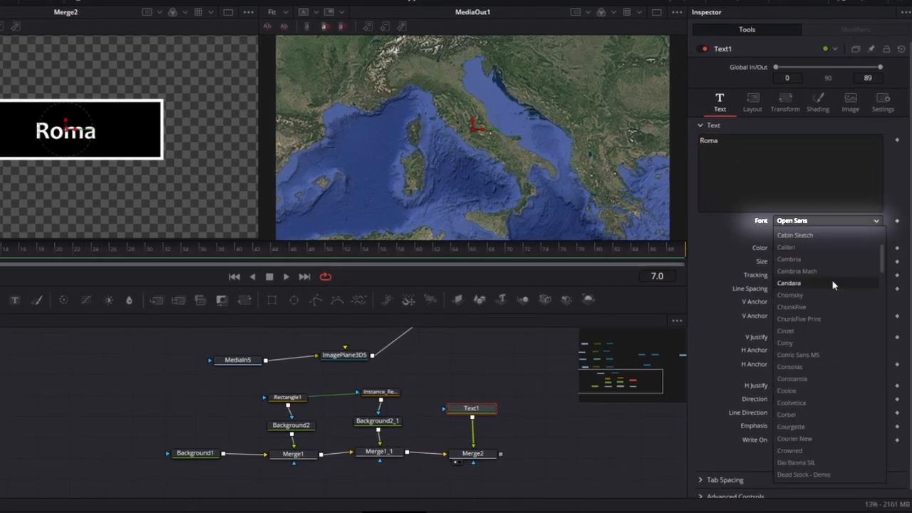
left_click(788, 258)
left_click_drag(786, 262, 796, 262)
left_click(753, 101)
left_click_drag(869, 154, 878, 153)
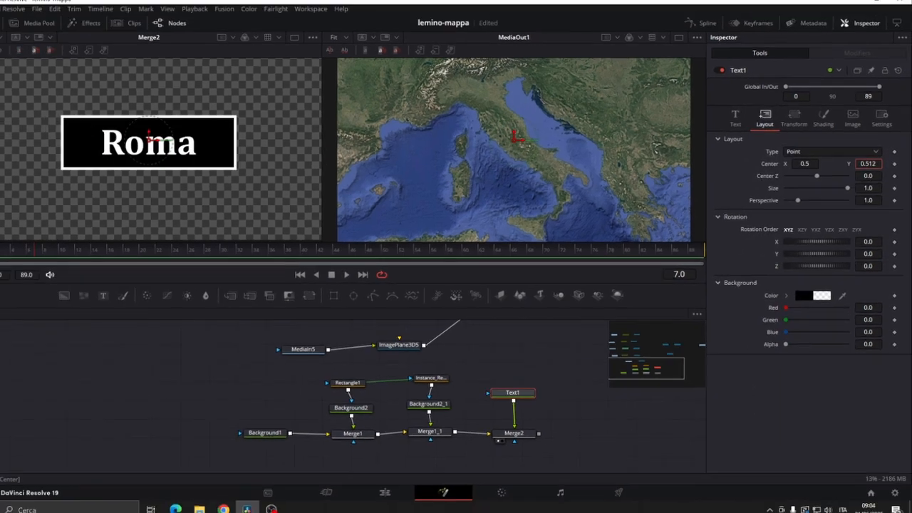
Paste an instance of Instance_Rectangle1 and connect it to Merge2 as its mask
left_click(443, 376)
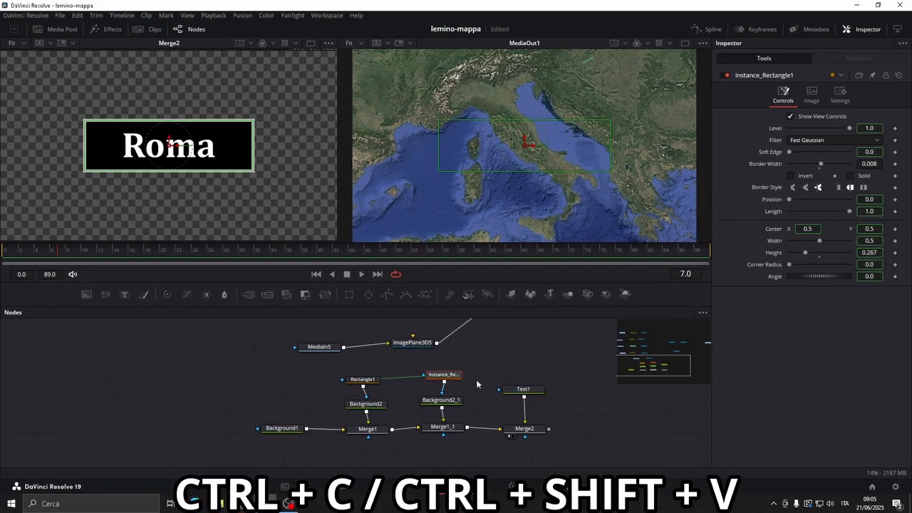
left_click(507, 374)
key("ctrl+shift+v")
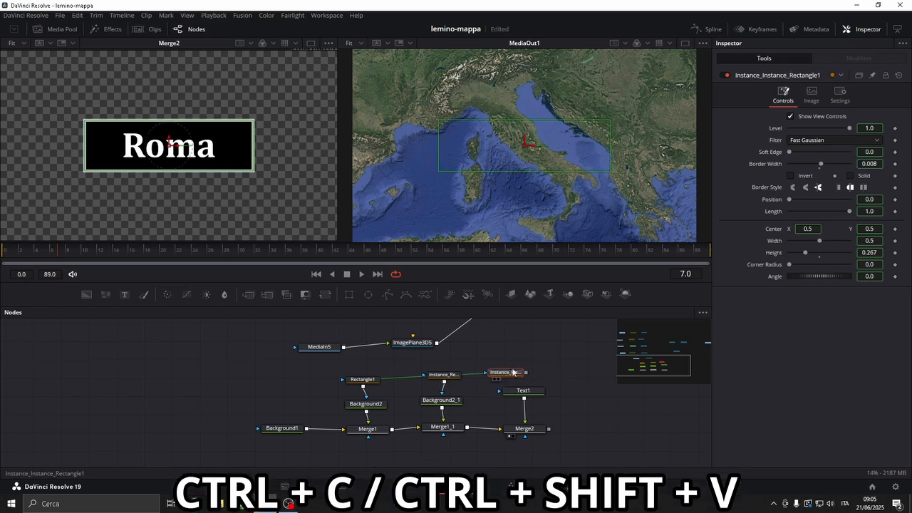
left_click_drag(508, 374, 523, 365)
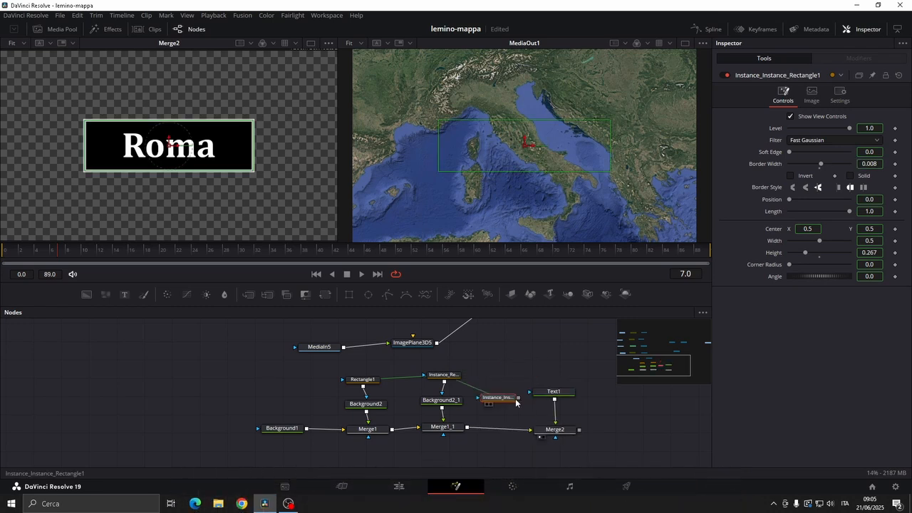
left_click_drag(518, 398, 538, 429)
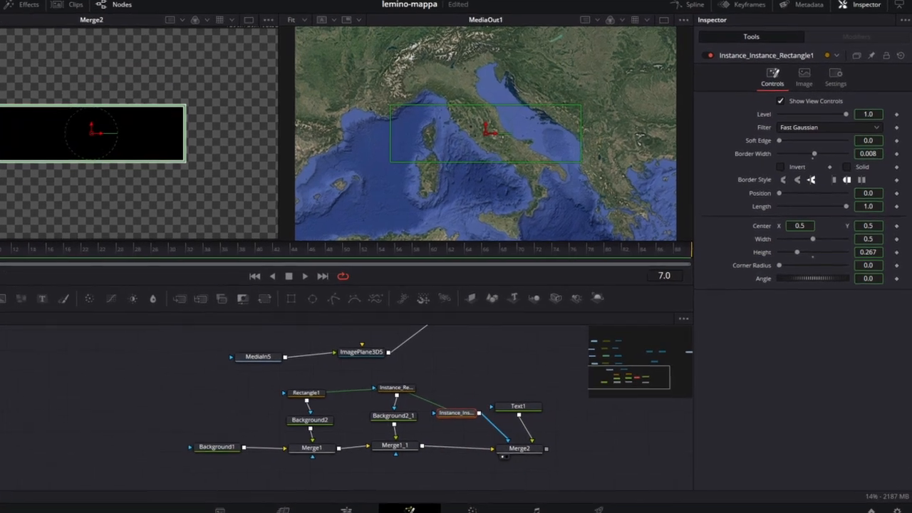
Deinstance Border Width and Solid on Instance_Instance_Rectangle1 and turn Solid on
right_click(867, 162)
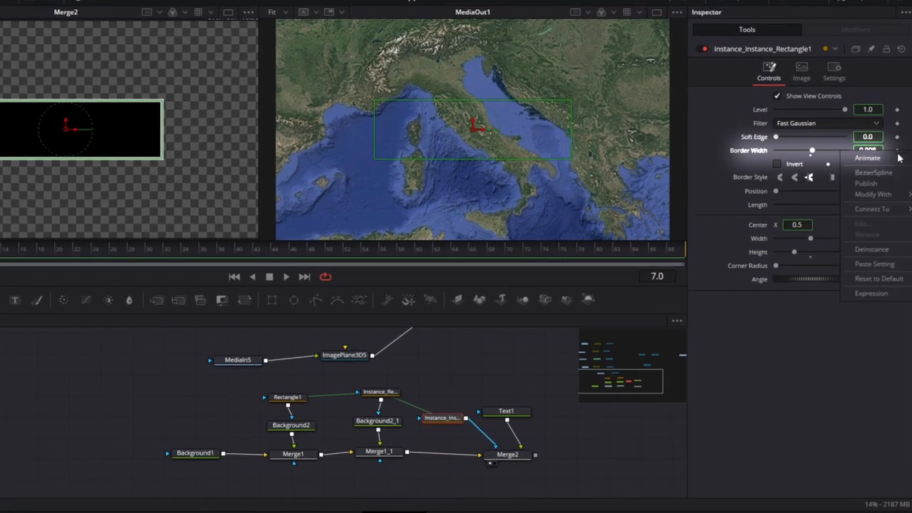
left_click(881, 253)
right_click(845, 165)
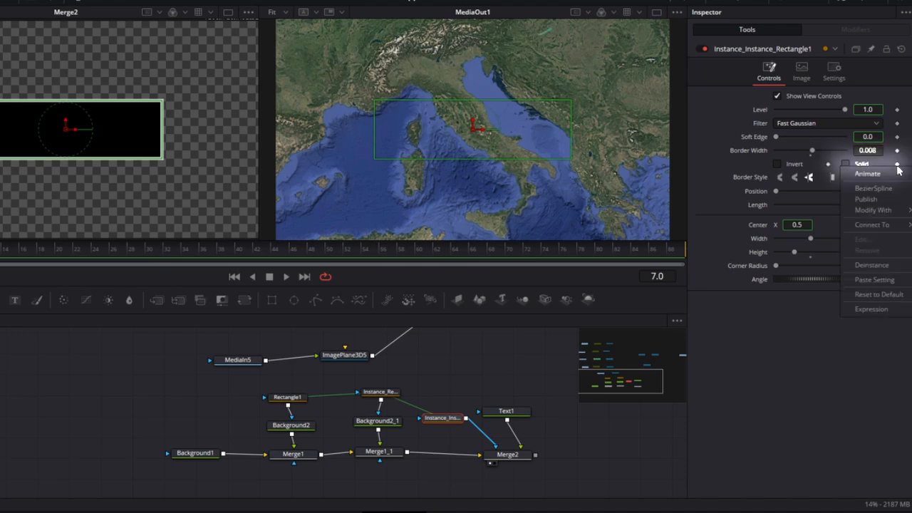
left_click(882, 264)
left_click(846, 164)
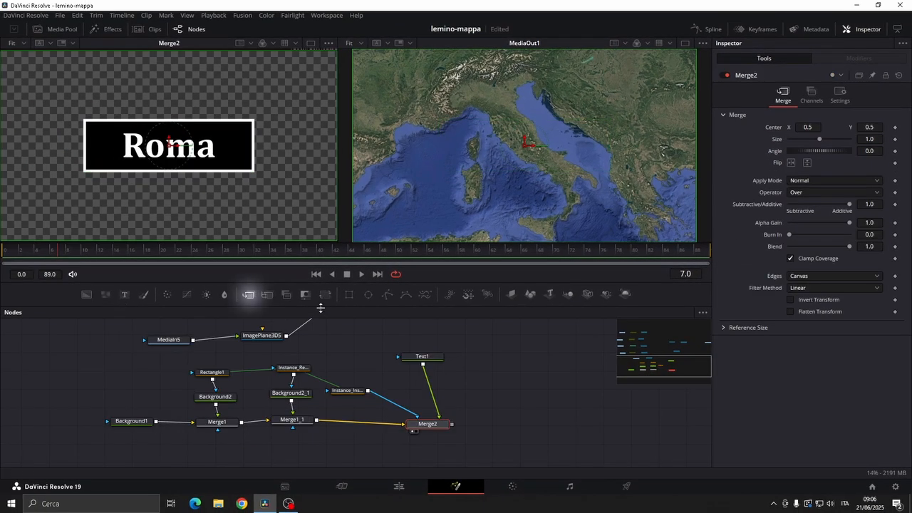
Add a Merge after Merge2 and place a Triangle mask node above it
left_click(248, 294)
left_click(107, 28)
left_click(172, 45)
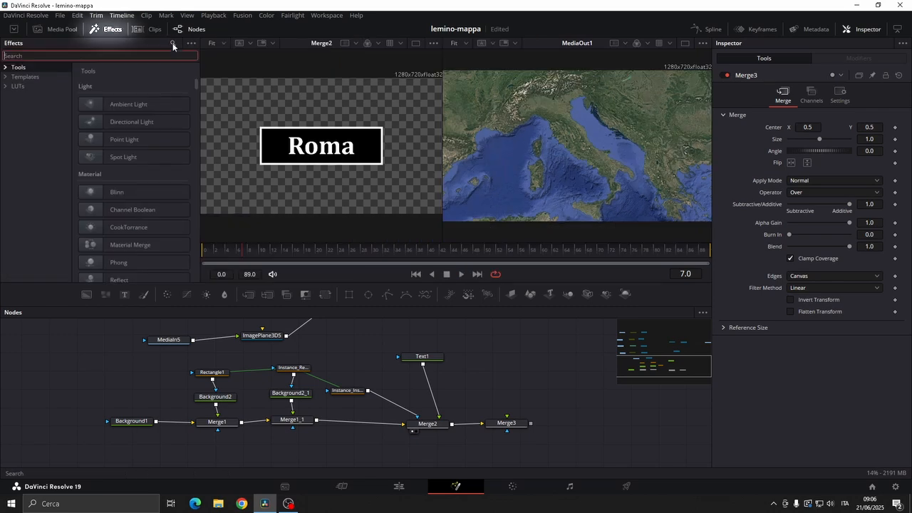
type("tri")
left_click_drag(131, 123, 502, 372)
left_click(109, 29)
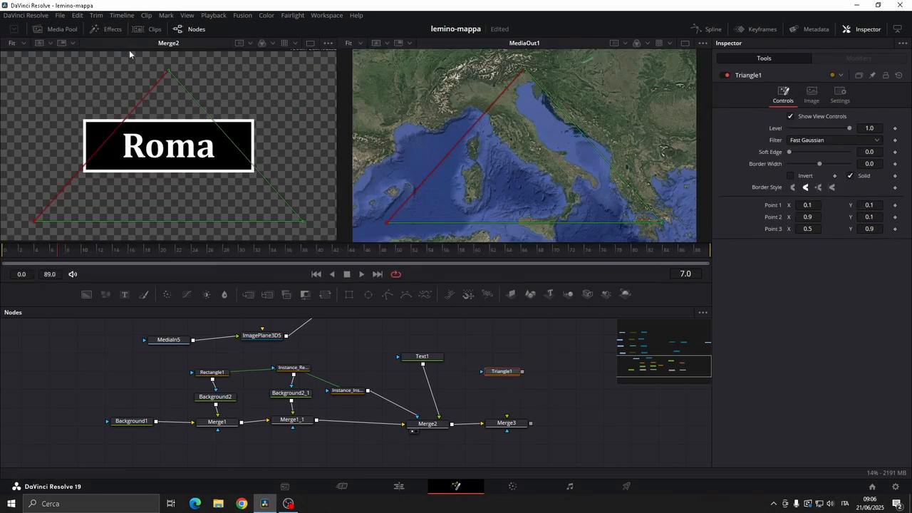
Add a Background node masked by the triangle, connected to Merge3, and set its colour to white
left_click_drag(86, 294, 516, 392)
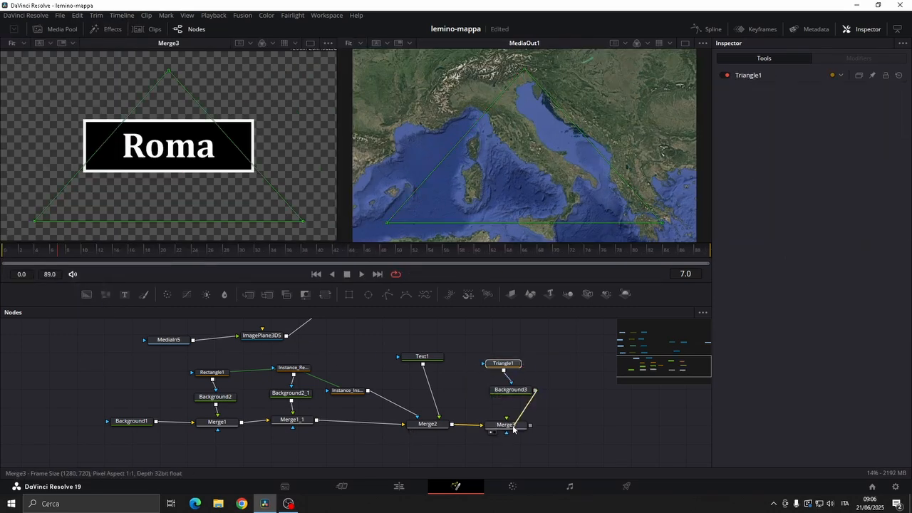
left_click(507, 389)
left_click(813, 172)
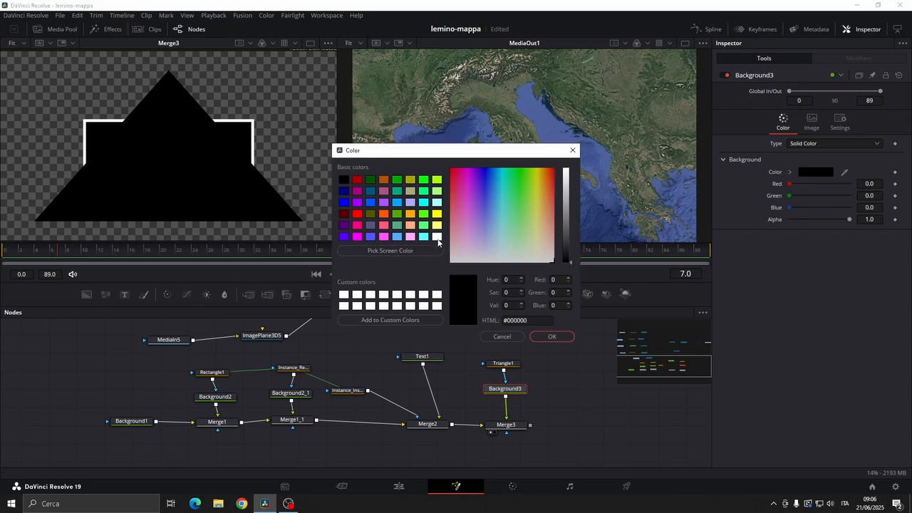
left_click(437, 237)
left_click(551, 336)
Set Merge3's angle to 90, size to 0.201 and centre X to 0.202 to form the label's pointer
left_click(511, 426)
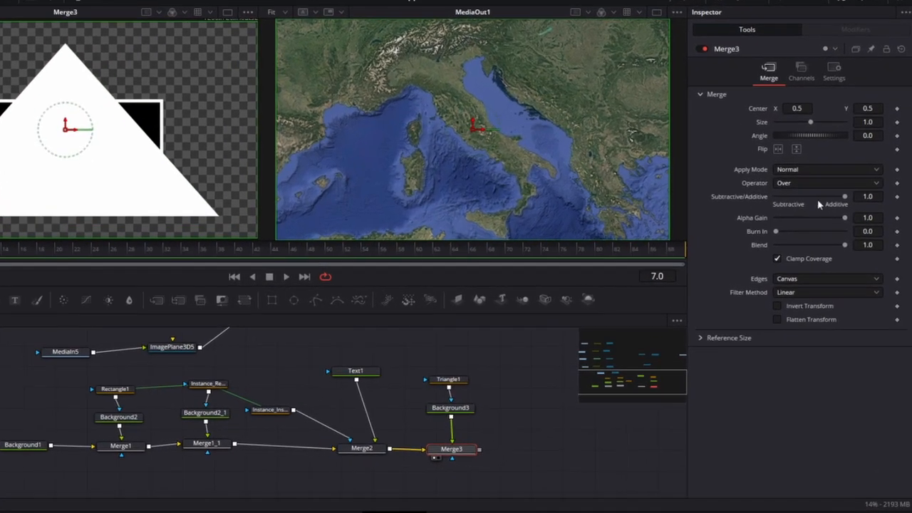
type("90")
key("Tab")
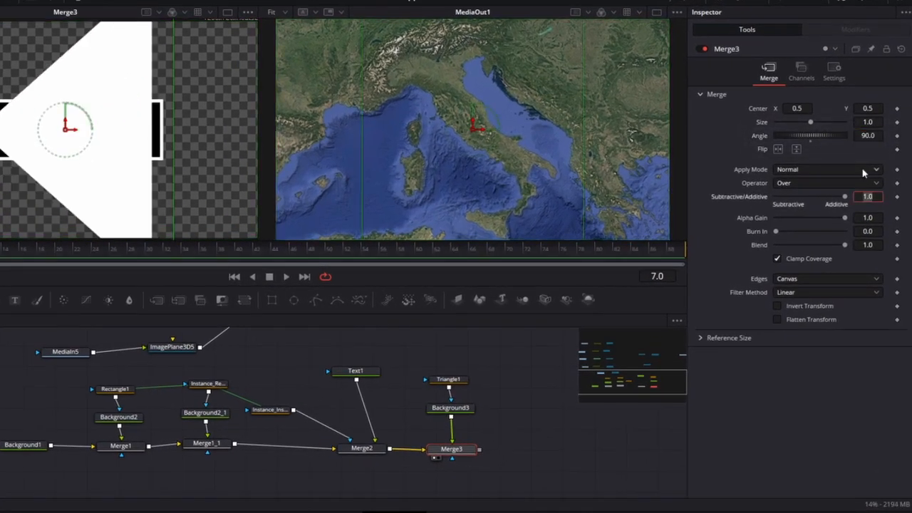
key("shift+Tab")
key("shift+Tab")
type("0.201")
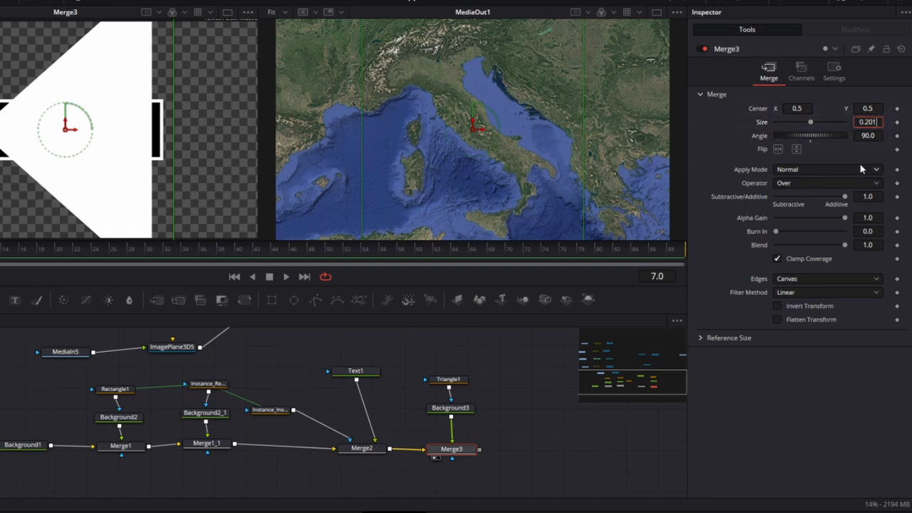
key("shift+Tab")
key("shift+Tab")
type("0.202")
key("Tab")
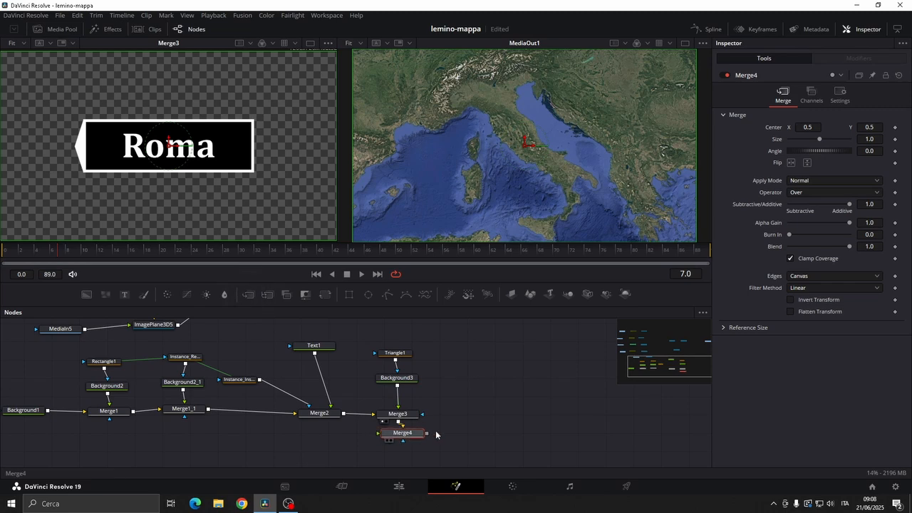
Place Merge4 after Merge3 and add an Ellipse mask and a Background node above it
left_click_drag(405, 434, 503, 425)
left_click_drag(368, 294, 488, 349)
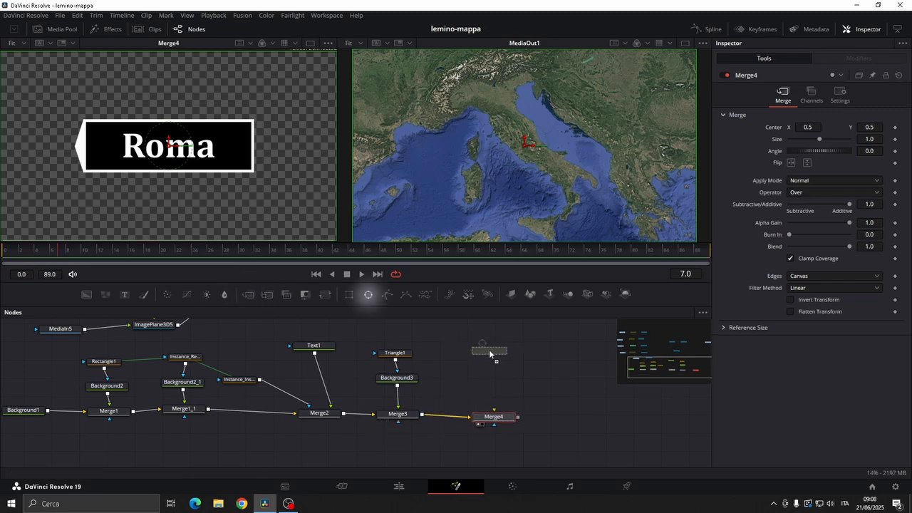
left_click_drag(85, 289, 317, 348)
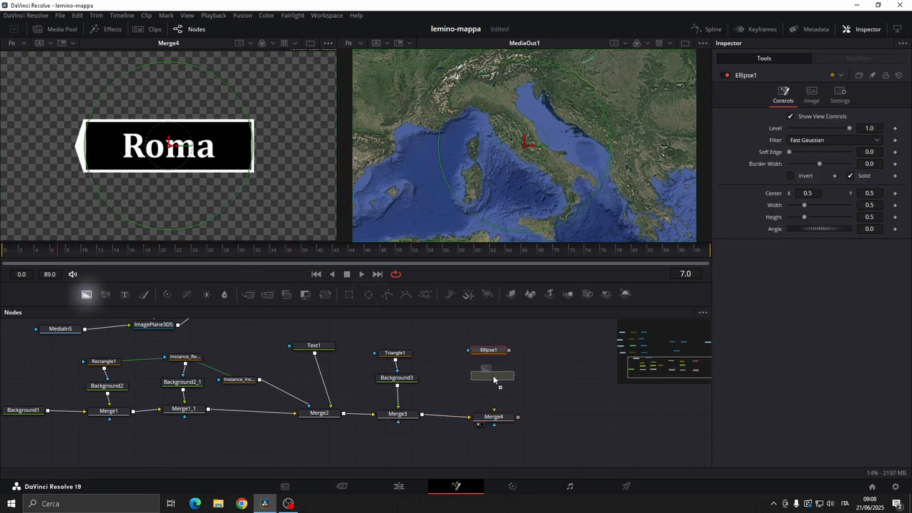
left_click_drag(493, 379, 493, 378)
Add a Soft Glow after Background4 and arrange the ellipse, background and glow nodes above Merge4
key("shift+space")
type("sof")
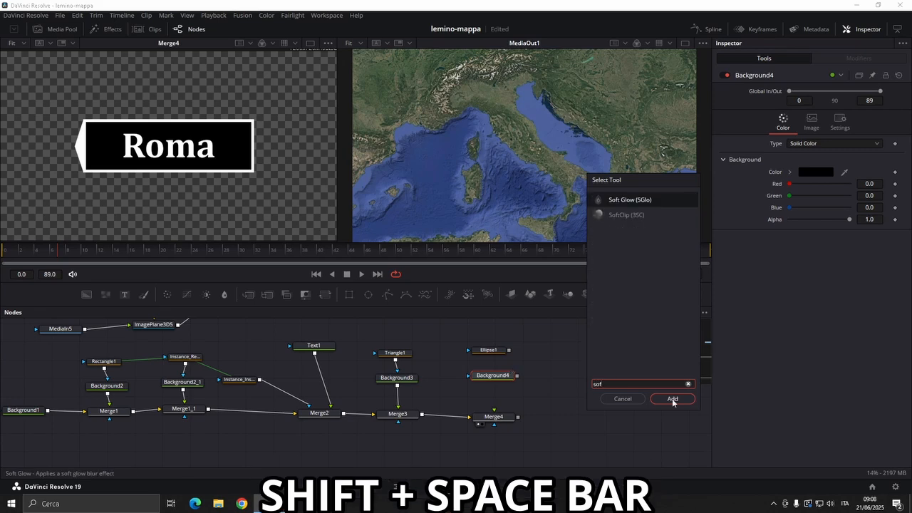
left_click(672, 399)
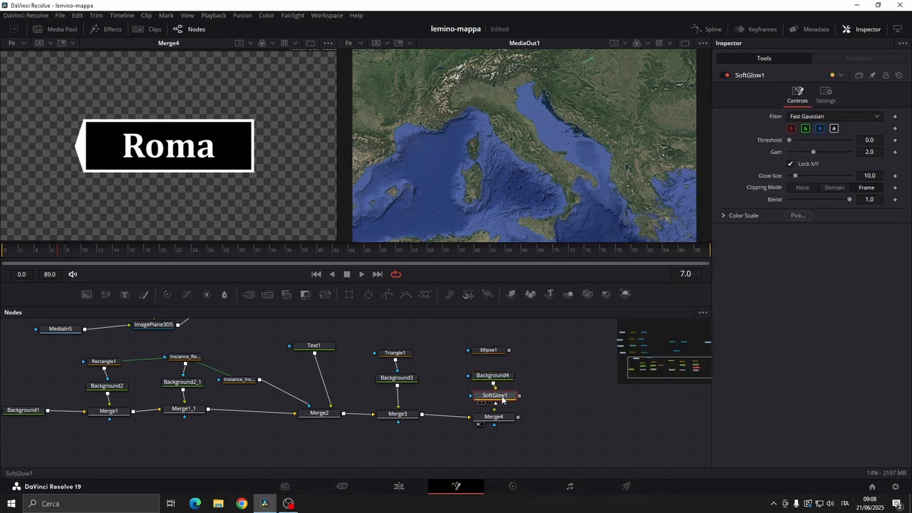
left_click(492, 376)
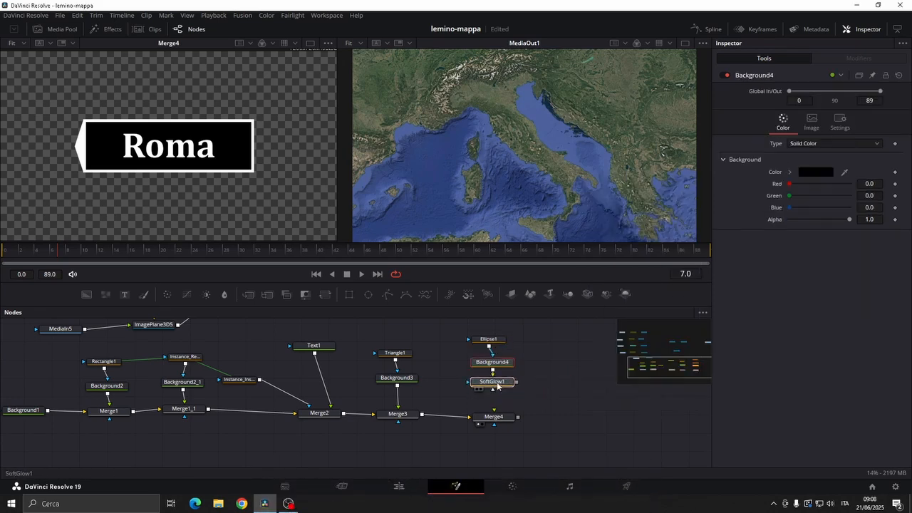
left_click(494, 395)
Add an expression to Ellipse1's width and link it to the height
left_click(488, 350)
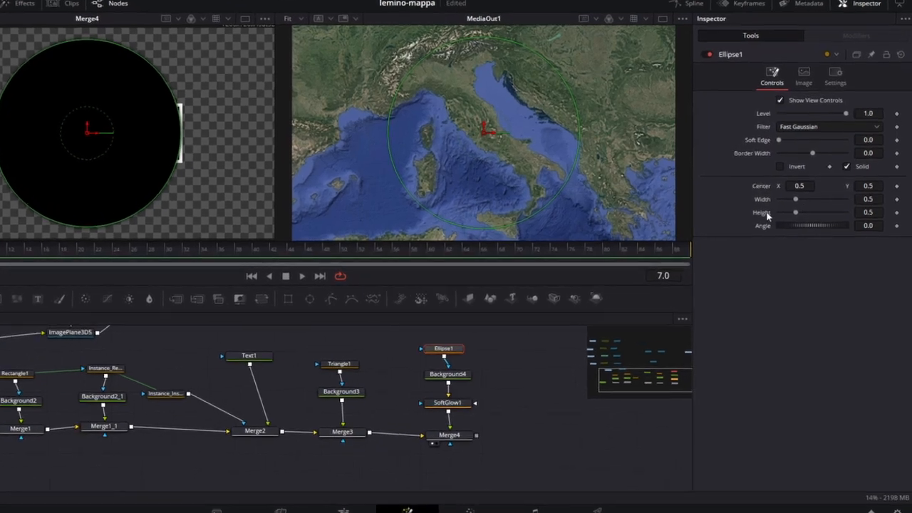
right_click(894, 205)
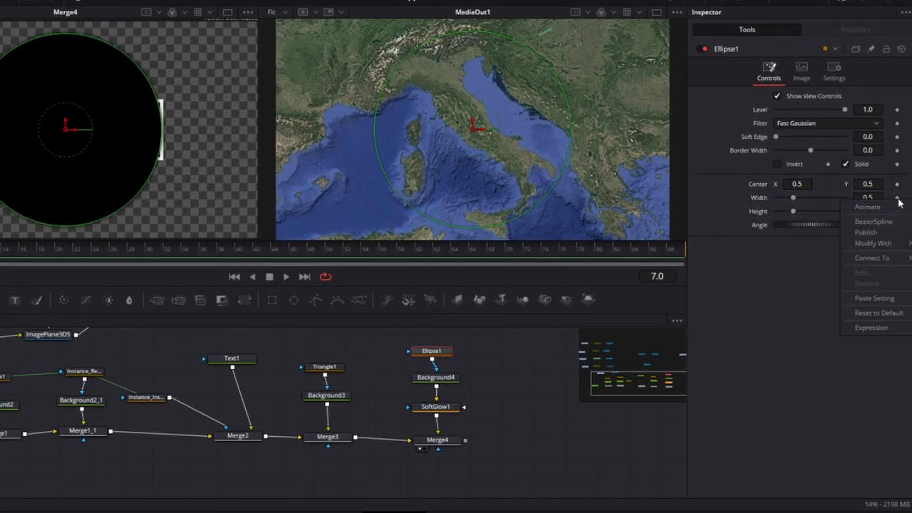
left_click(872, 327)
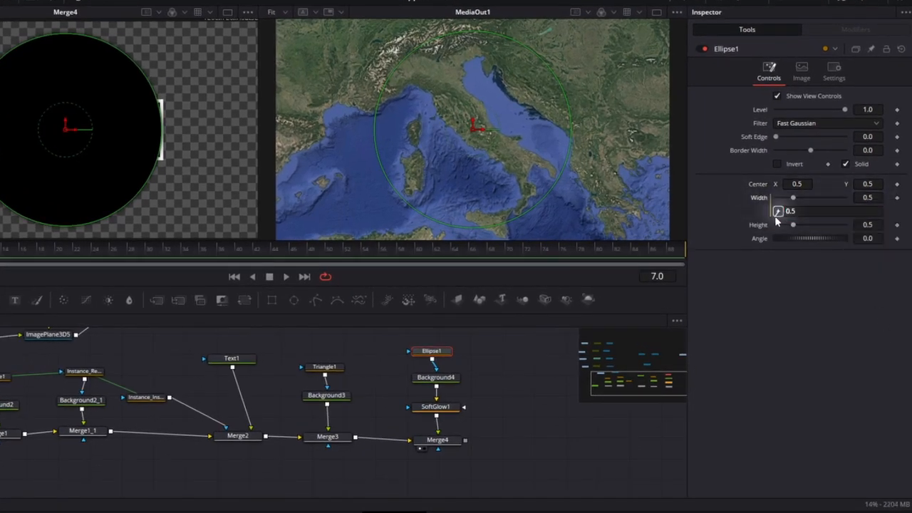
left_click_drag(777, 212, 758, 225)
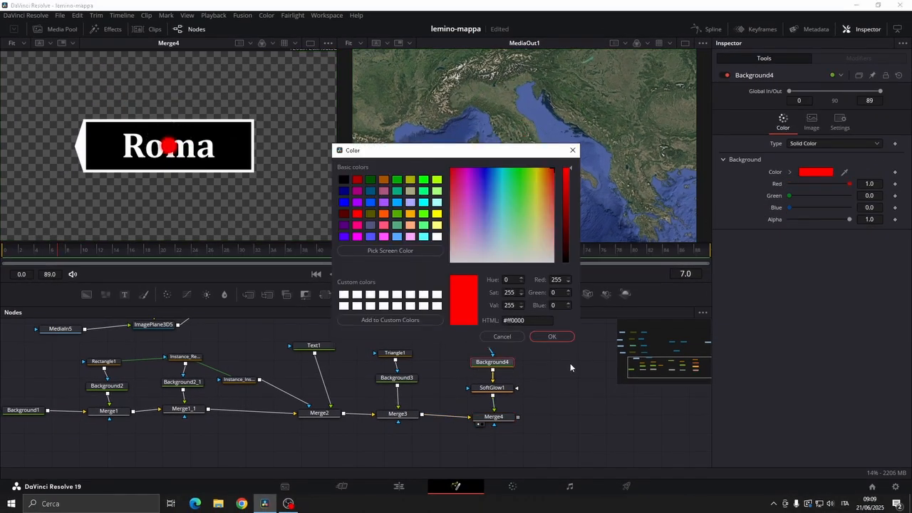
Apply red to Background4 and set SoftGlow1's gain to 2.559 and glow size to 50.4
left_click(545, 336)
left_click(492, 388)
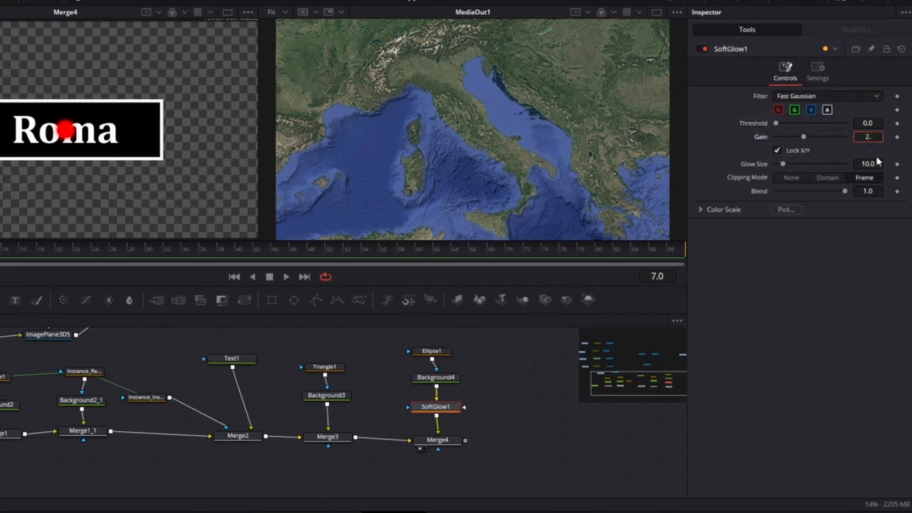
type("9")
key("Tab")
type("50.4")
key("Tab")
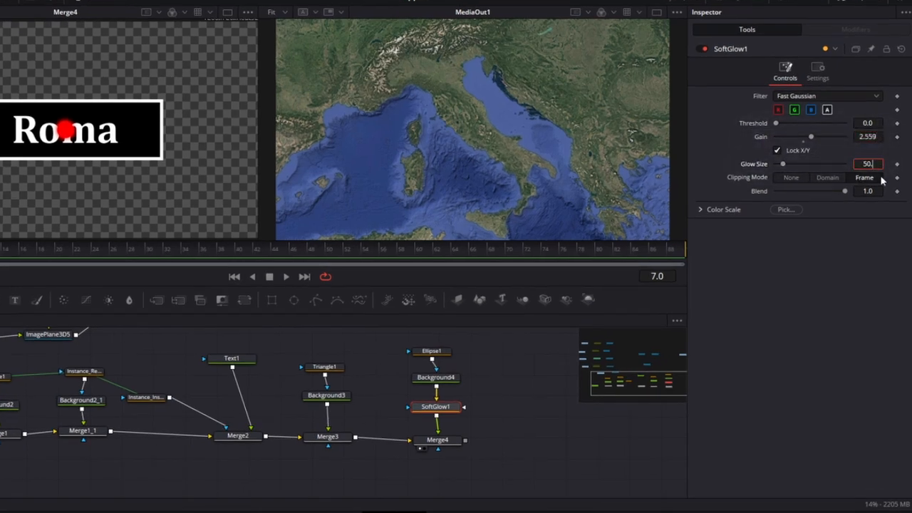
Set Merge4's centre X to 0.149 to move the glowing dot beyond the pointer's tip
left_click(437, 440)
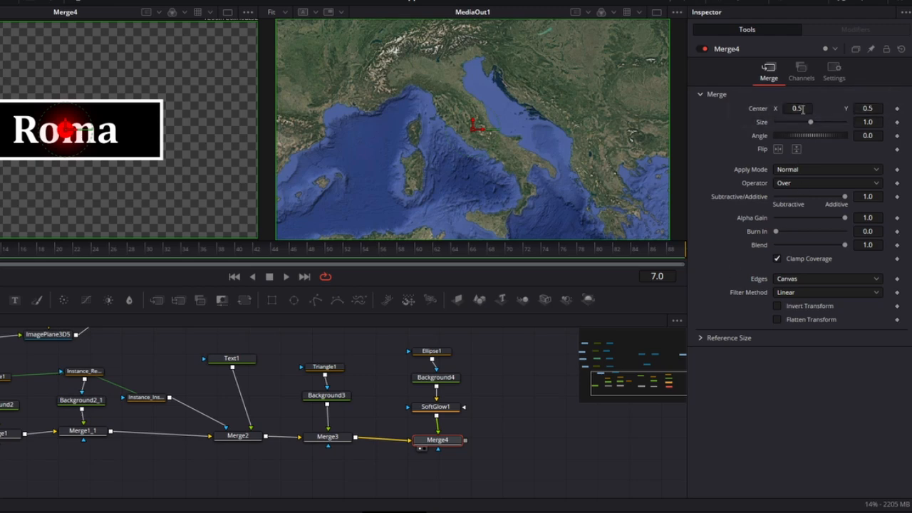
type("0.148")
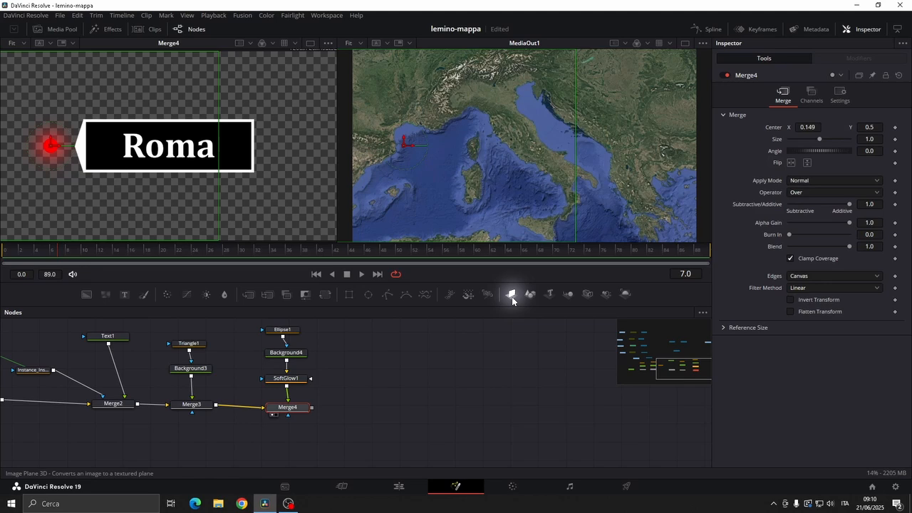
Add an ImagePlane3D after Merge4 and connect its output to the 3D merge of the map scene
left_click(458, 300)
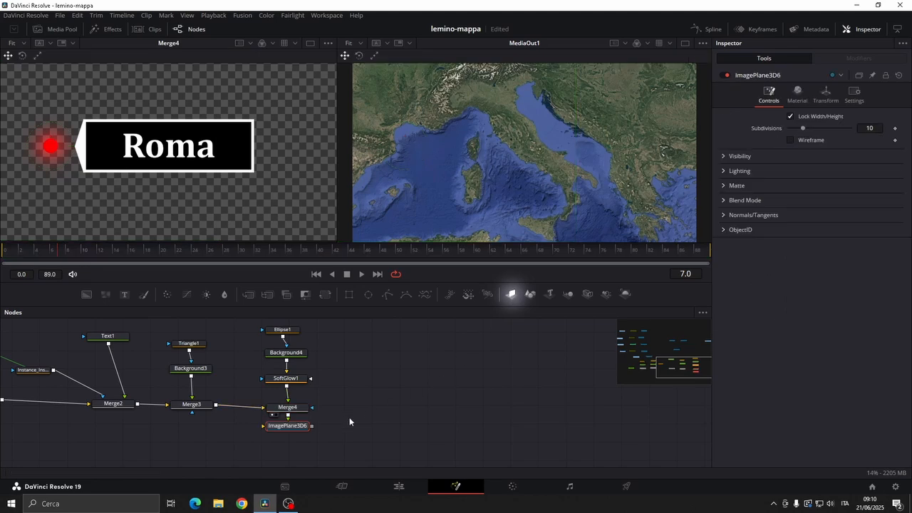
left_click_drag(306, 427, 436, 393)
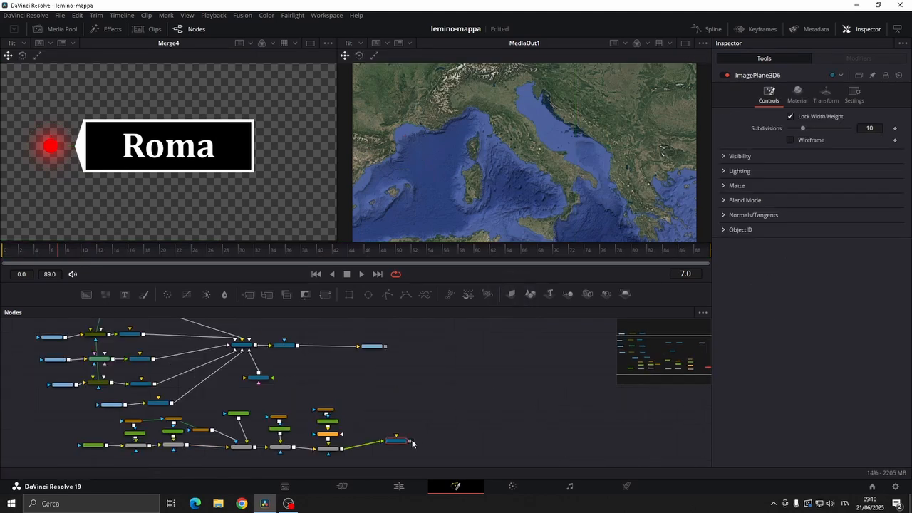
left_click_drag(410, 441, 246, 347)
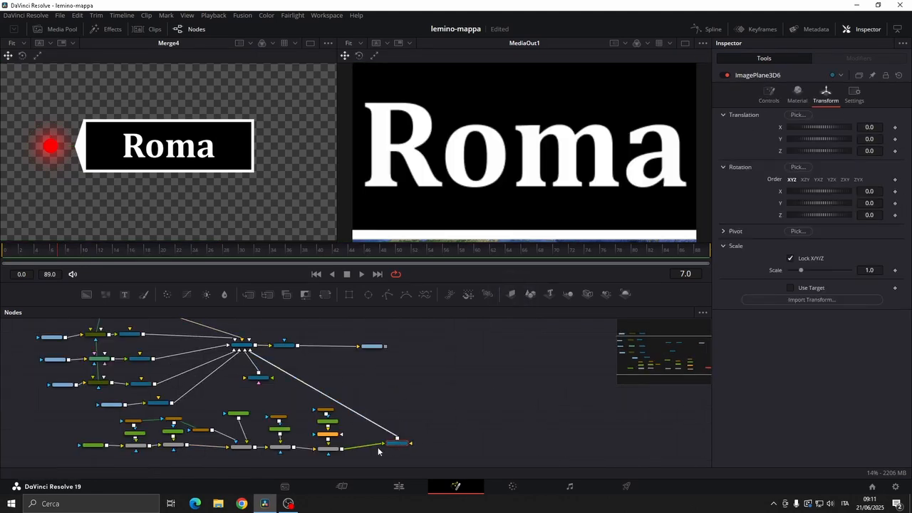
Scale the label's image plane down to 0.094
double_click(869, 269)
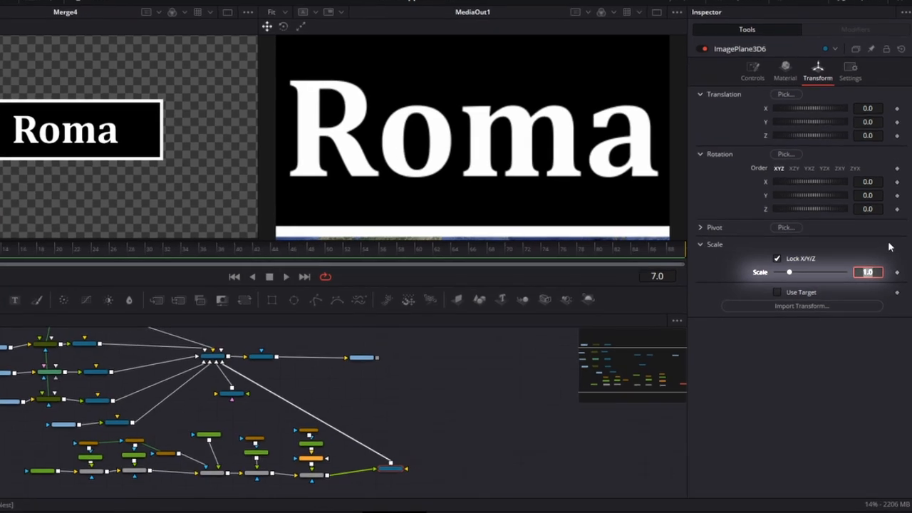
type("0.")
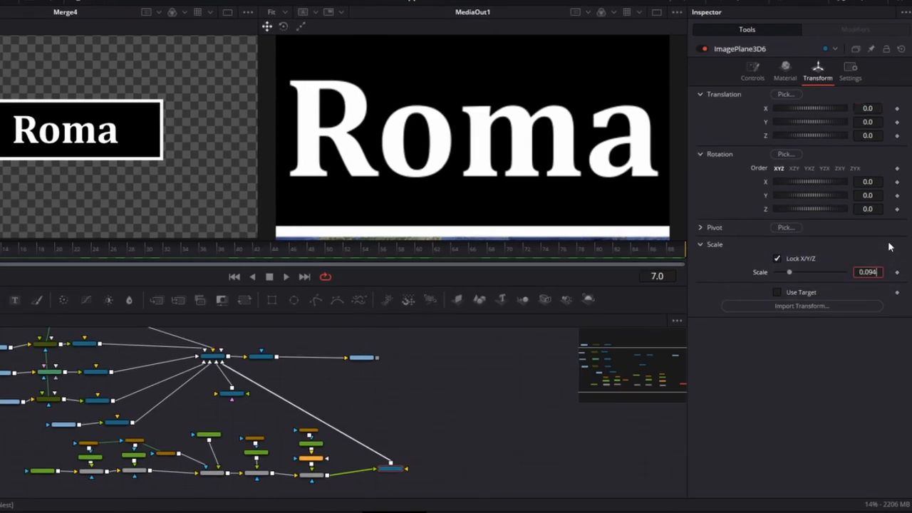
type("094")
key("Return")
Translate the label's image plane to X 0.033, Y -0.005 and Z 0.01 so the dot sits on Rome
double_click(866, 108)
type("0.0")
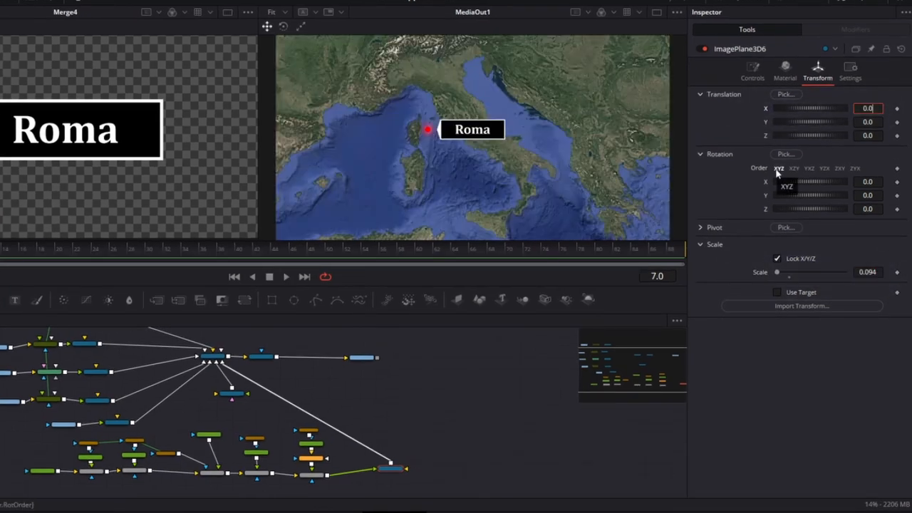
type("33")
key("Tab")
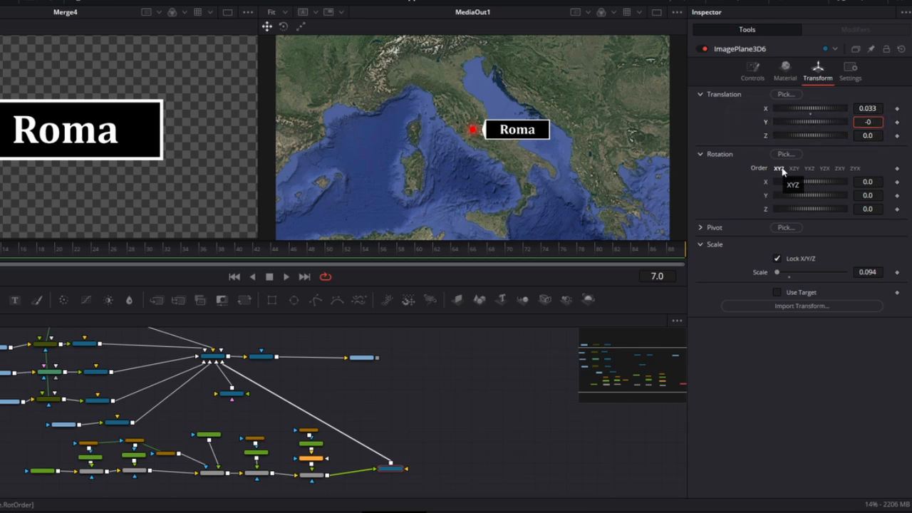
type("-0.005")
key("Tab")
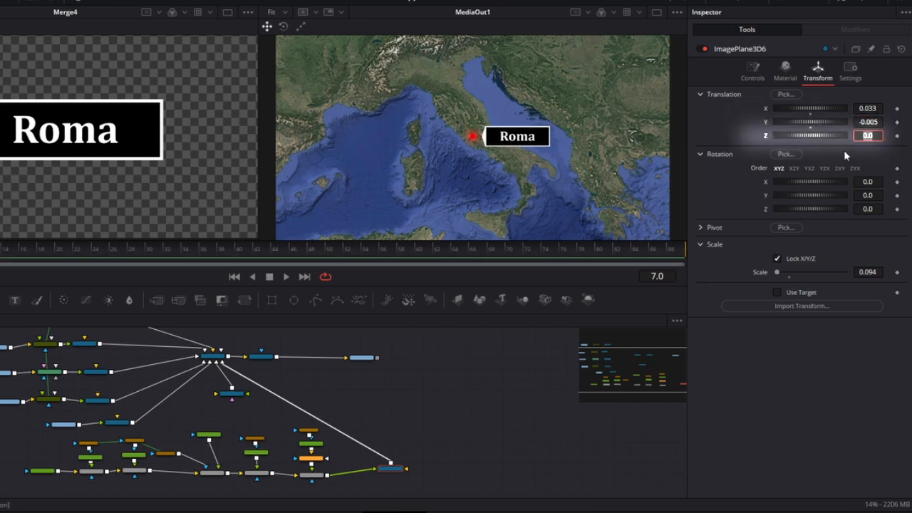
type("0.01")
key("Tab")
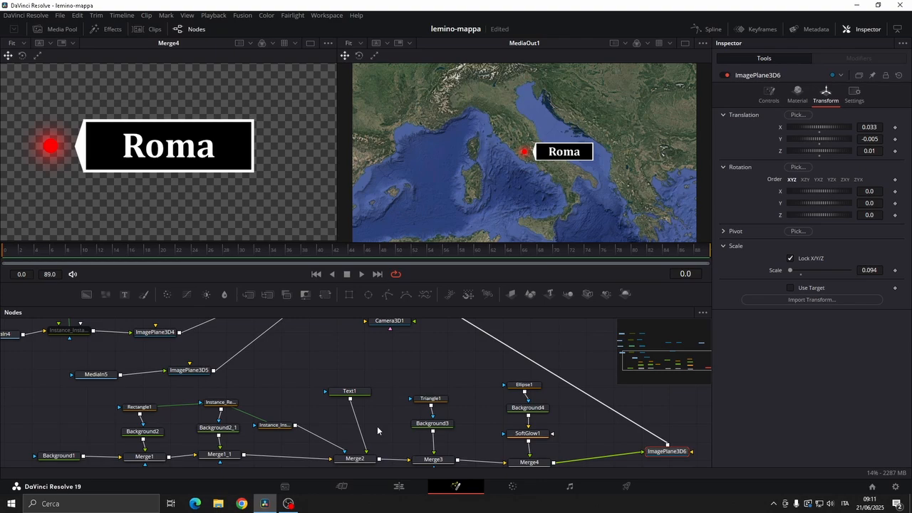
Animate Rectangle1's width with keyframes, starting from 0.0 at frame 0, and preview the label opening
left_click_drag(379, 428, 459, 402)
left_click(226, 386)
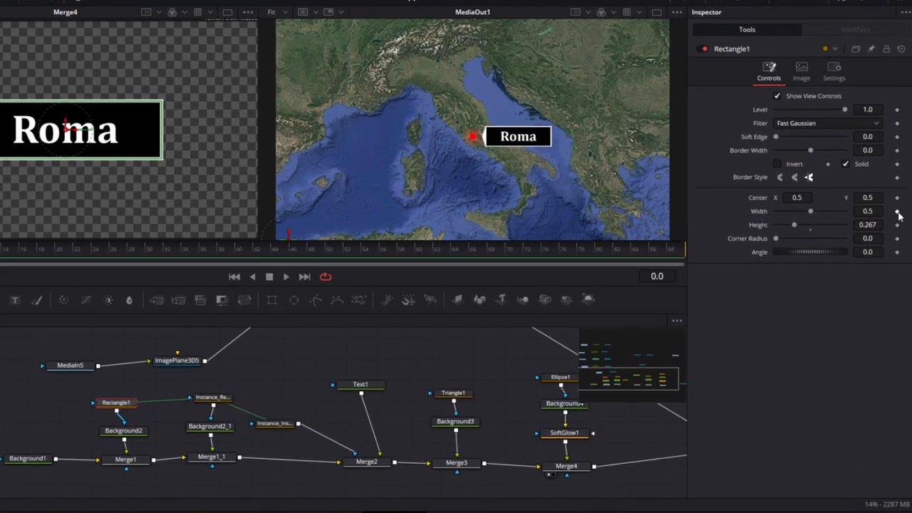
left_click(896, 213)
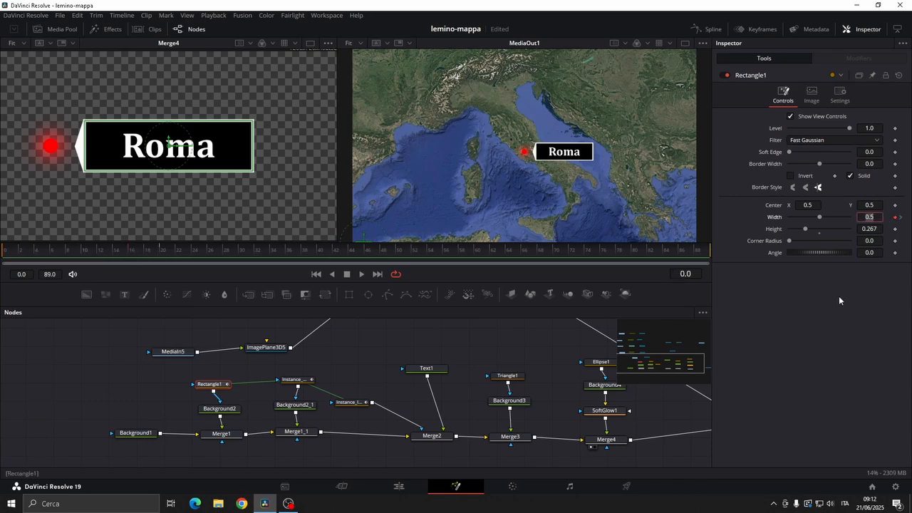
left_click_drag(822, 218, 790, 218)
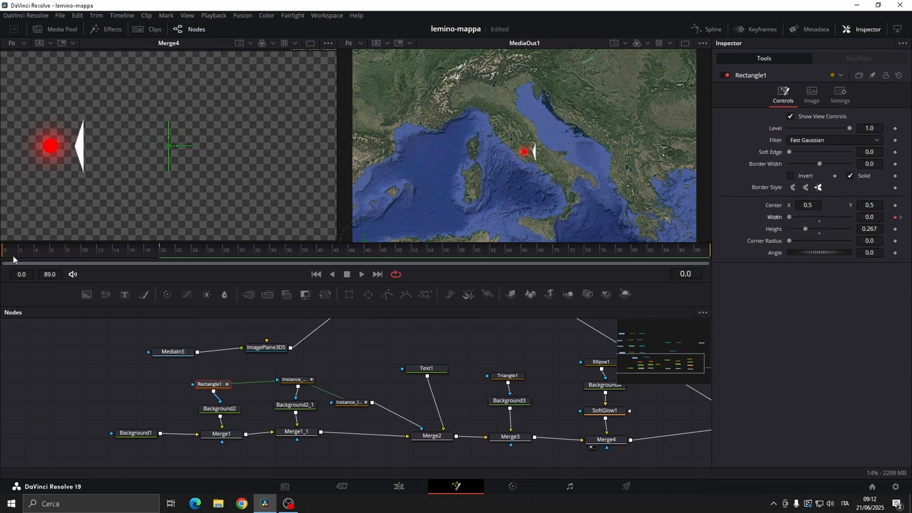
left_click(135, 257)
left_click_drag(135, 257, 168, 257)
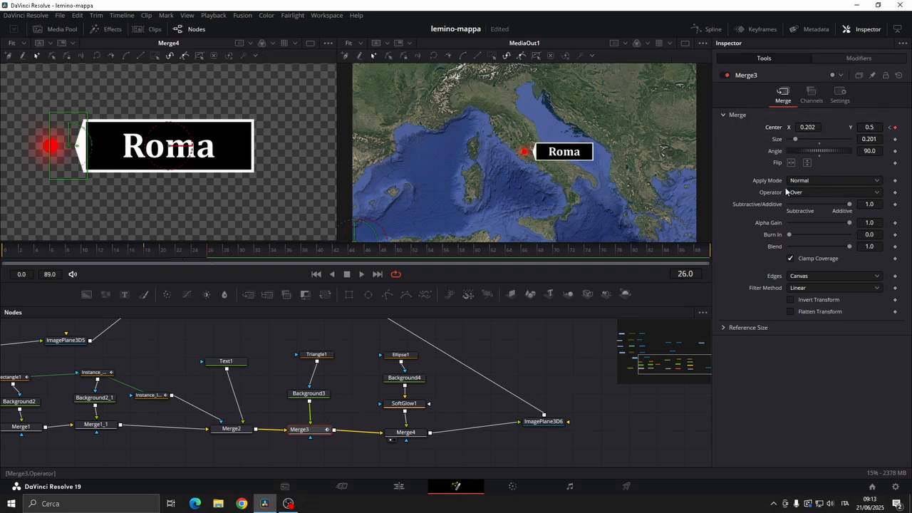
Set Merge3's centre X to 0.227 at its frame 18 keyframe to tuck the pointer behind the label
left_click(890, 128)
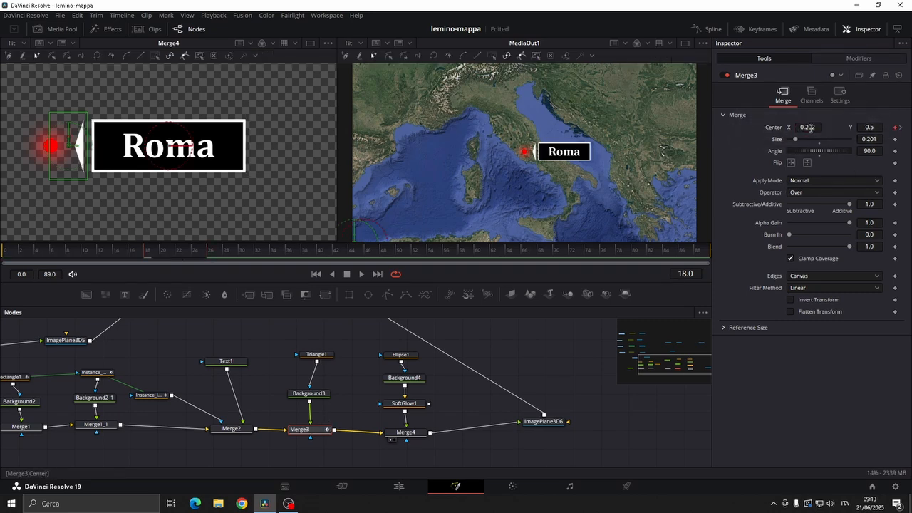
left_click_drag(809, 128, 826, 127)
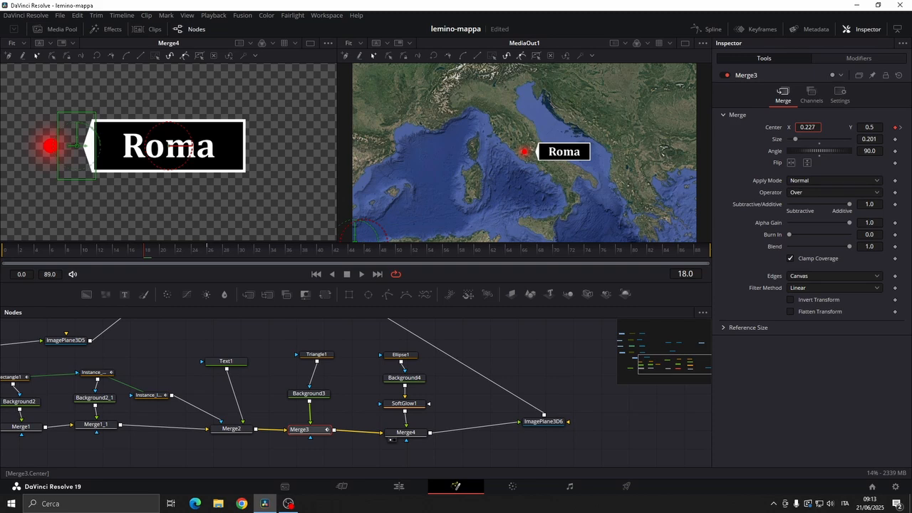
left_click(821, 193)
left_click(807, 300)
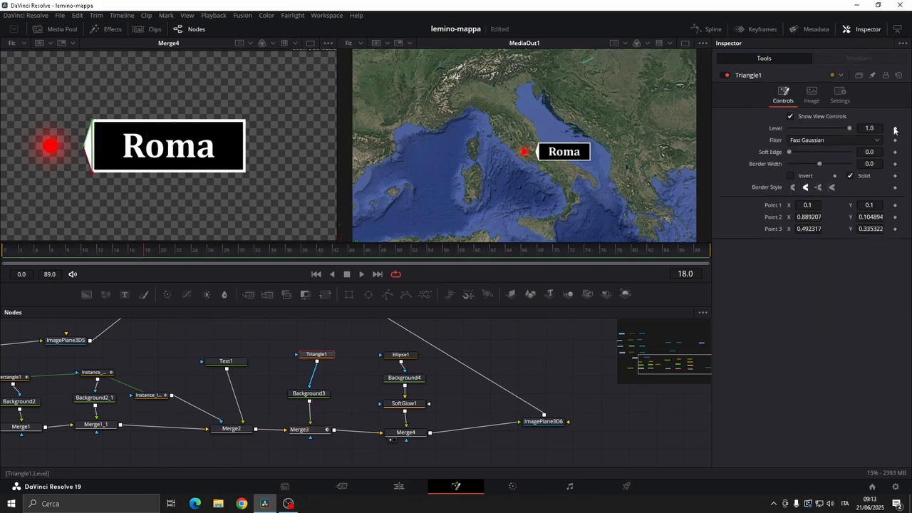
Keyframe Triangle1's level at 1.0 on frame 18 and lower the level on frame 17
left_click(895, 128)
key("Left")
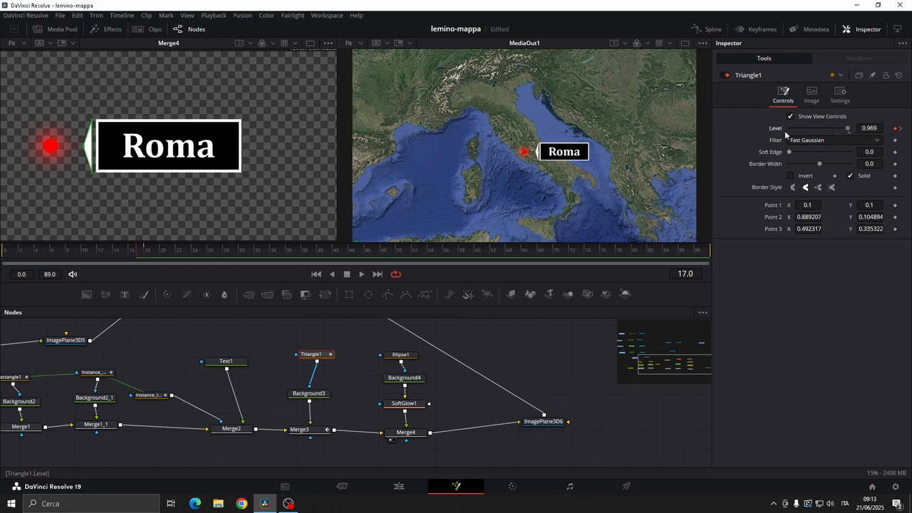
key("Right")
Open the keyframe editor for Triangle1 and Merge3 and check the timing of their keyframes
left_click(756, 30)
left_click(222, 447, "ctrl")
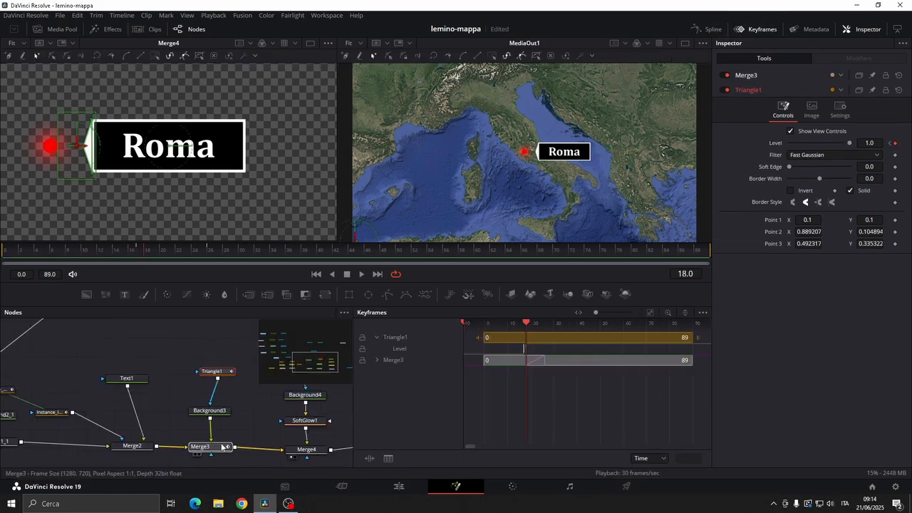
left_click(376, 359)
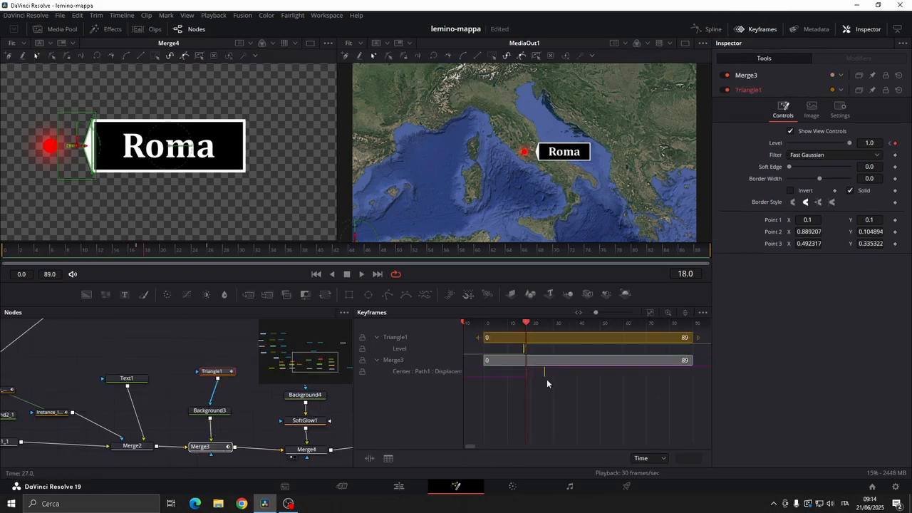
left_click_drag(130, 250, 159, 250)
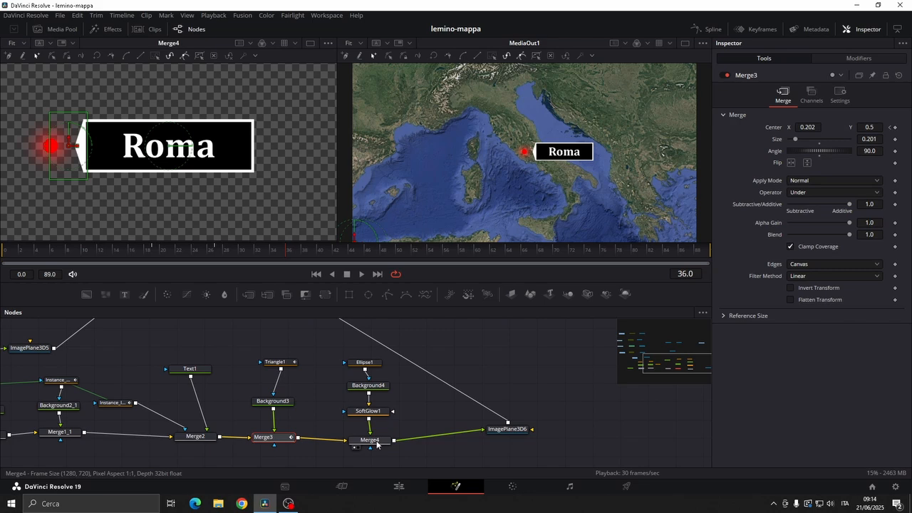
Keyframe Merge4's size at 1.0 on frames 22 and 32
left_click(378, 443)
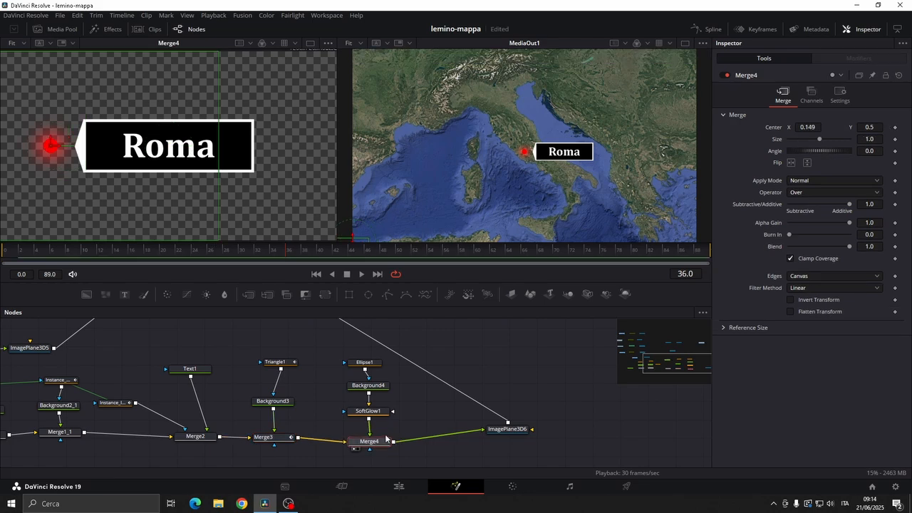
left_click(171, 251)
left_click_drag(170, 255, 178, 255)
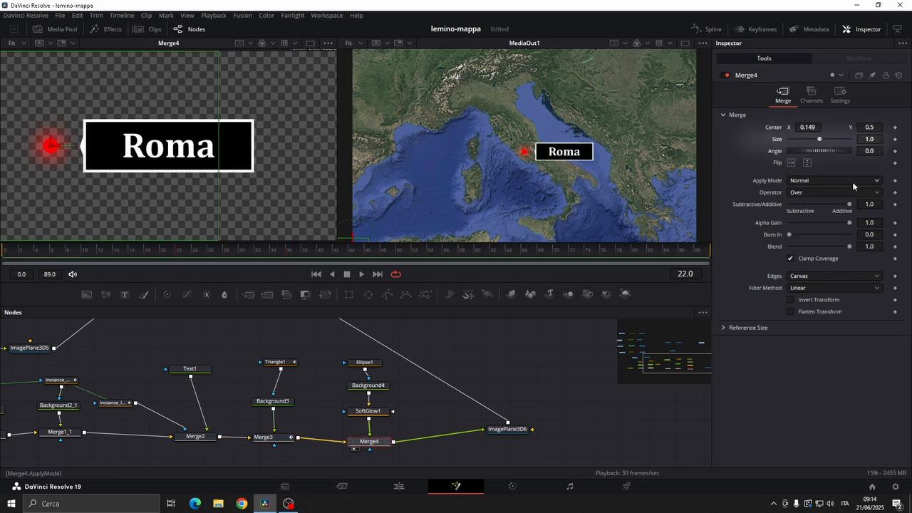
left_click(894, 140)
left_click(256, 254)
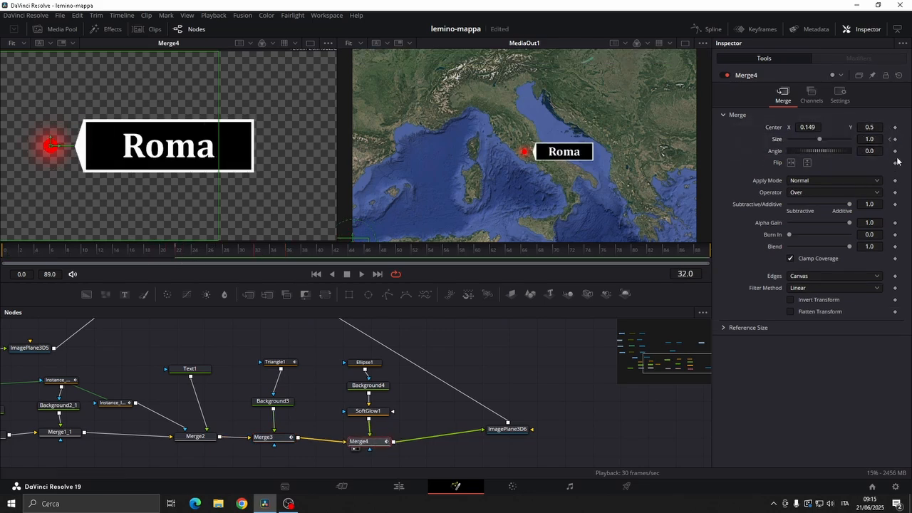
left_click(894, 139)
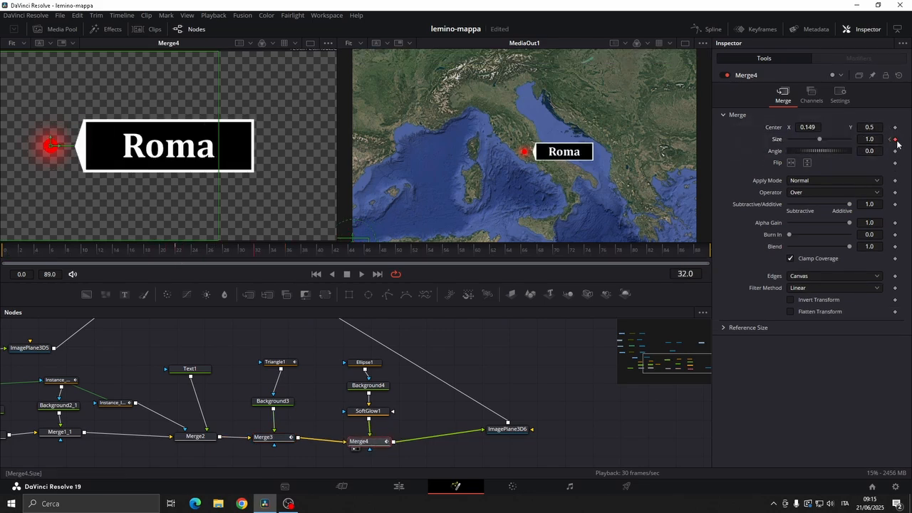
Set Merge4's size to 0.0 at its frame 22 keyframe and check that the red dot is hidden on the preceding frames
left_click(758, 142)
left_click_drag(821, 140, 779, 142)
key("Left")
key("Left")
key("Left")
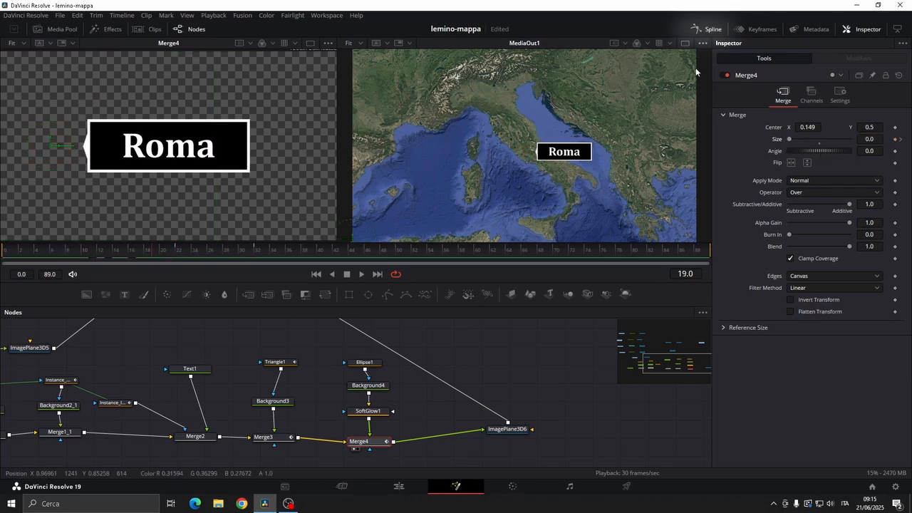
Open the spline editor and restrict it to the selected Rectangle1, Triangle1, Merge3 and Merge4 nodes
left_click(705, 29)
left_click(163, 364, "ctrl")
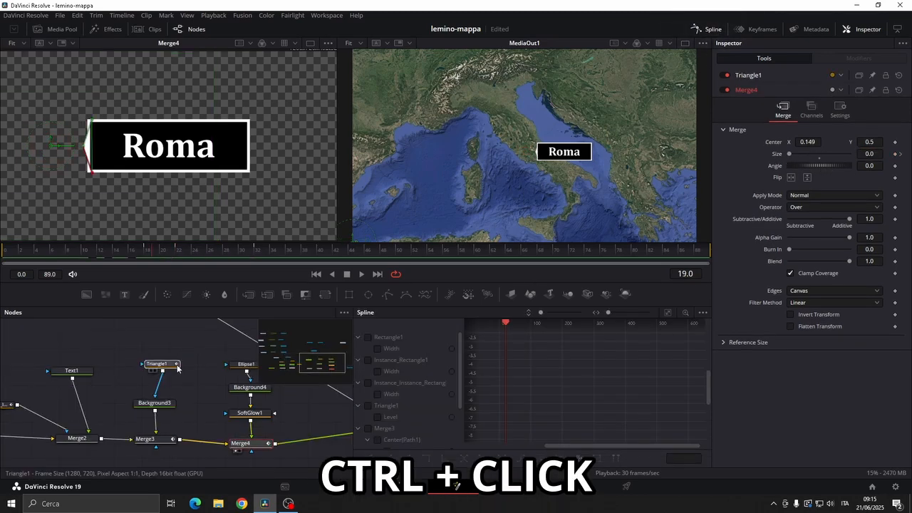
left_click_drag(125, 395, 239, 391)
left_click(266, 438, "ctrl")
mouse_move(108, 405)
left_mouse_down()
mouse_move(251, 419)
mouse_move(118, 395)
left_mouse_up()
left_click(115, 398, "ctrl")
left_click(702, 314)
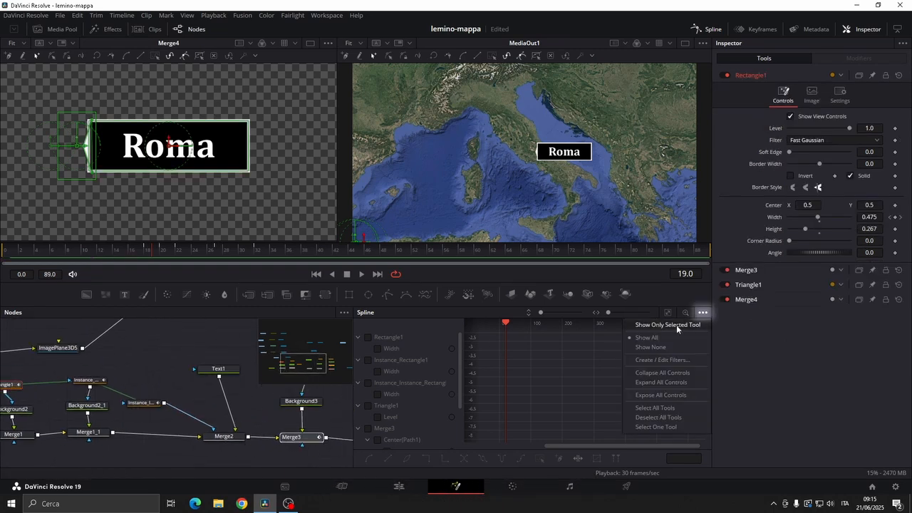
left_click(675, 326)
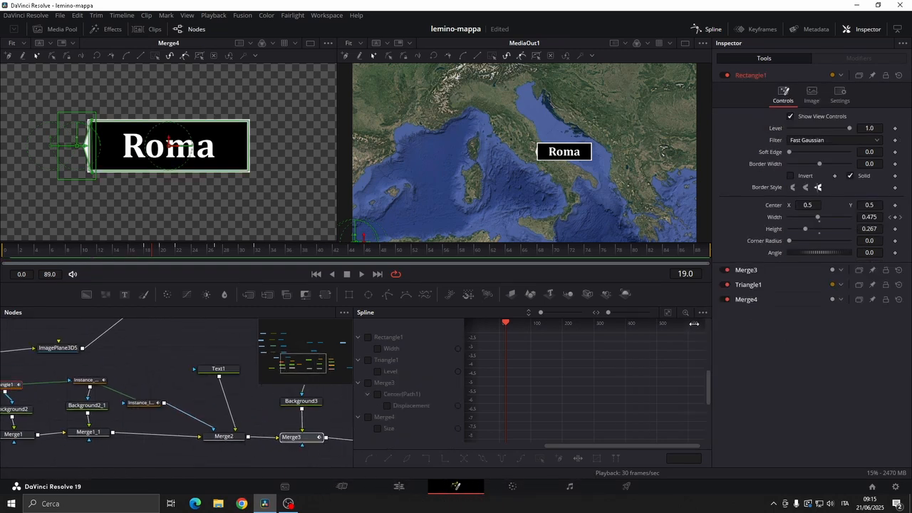
Show the curves of Rectangle1, Triangle1, Merge3 and Merge4 and smooth all their keyframes
left_click(369, 417)
left_click(368, 383)
left_click(368, 360)
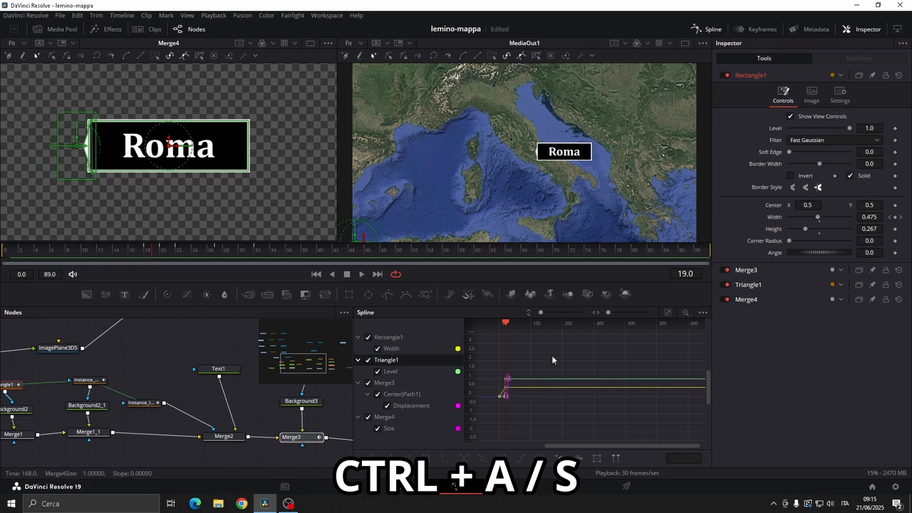
key("ctrl+a")
key("s")
Adjust the easing of the curves, setting Merge4's size curve to ease in 92.0 and ease out 50.0
left_click_drag(565, 401, 554, 399)
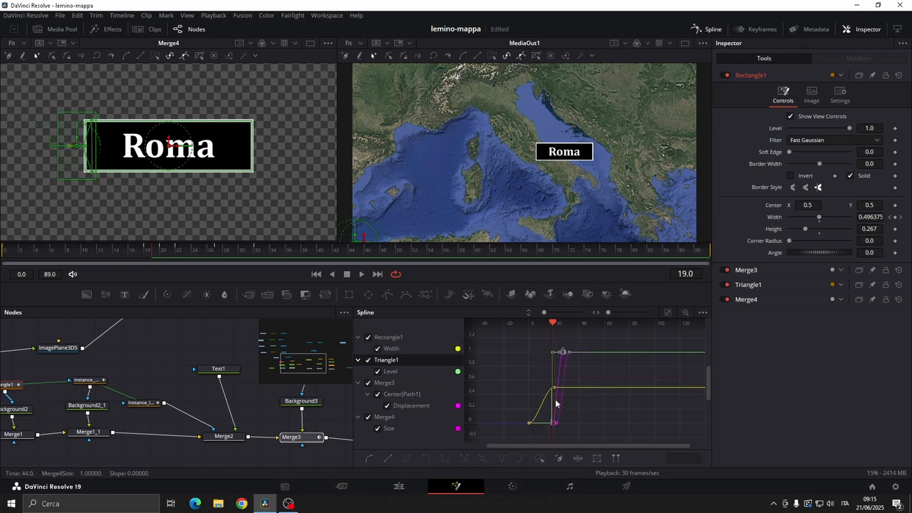
key("t")
left_click_drag(578, 325, 617, 324)
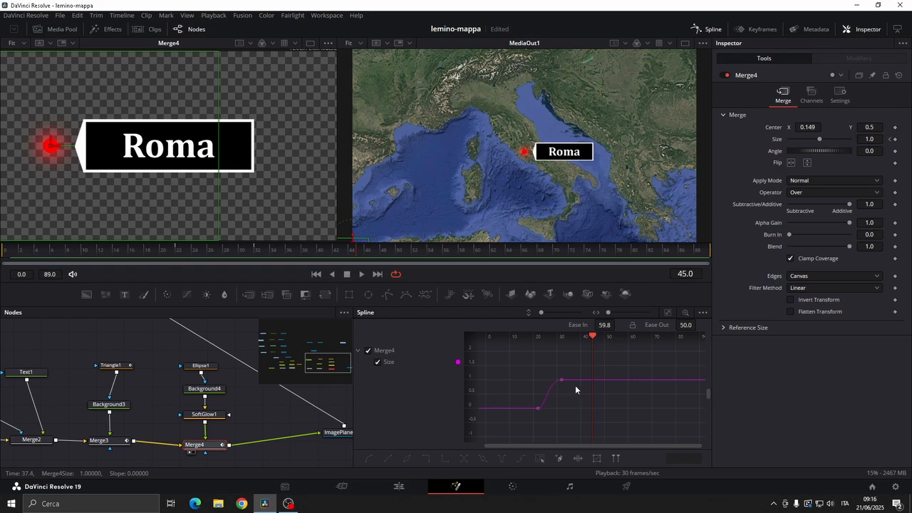
scroll(575, 389, "up", 2)
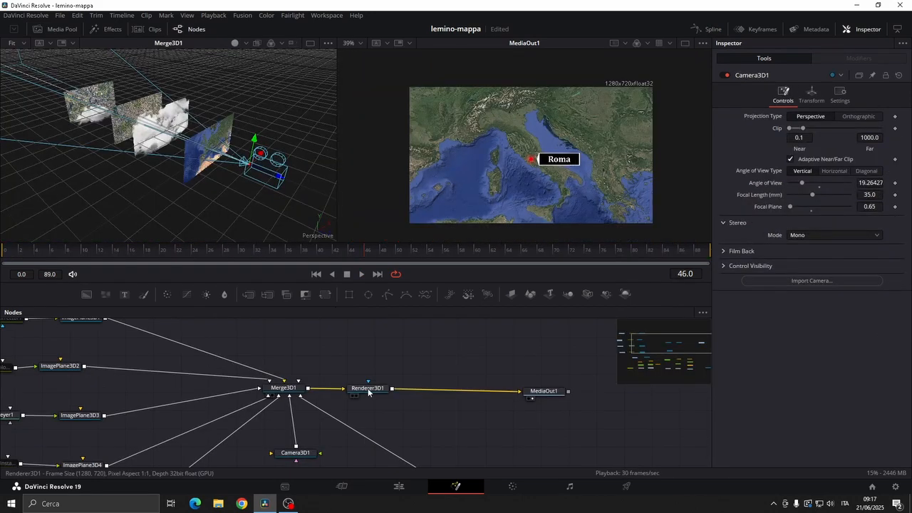
Enable accumulation effects on Renderer3D1
left_click(375, 386)
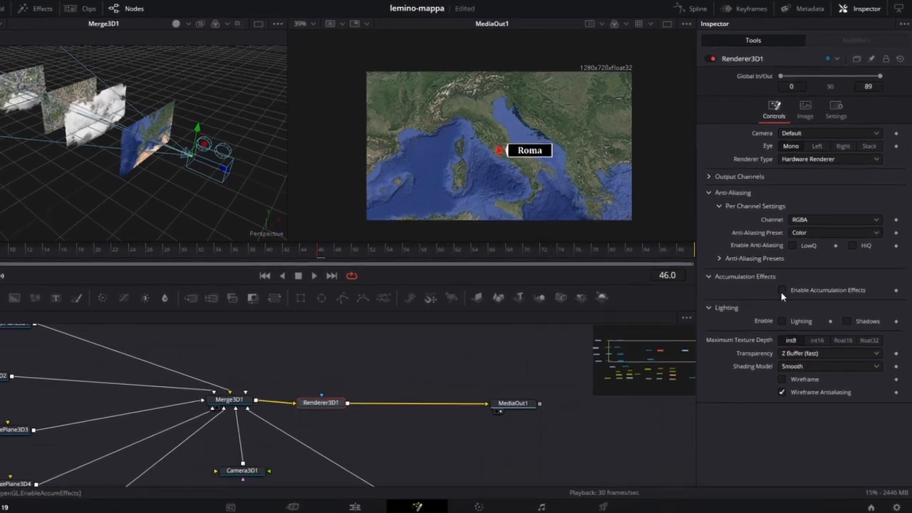
left_click(787, 288)
Make Camera3D1's focal plane visible and set the focal plane to 0.5
left_click(290, 454)
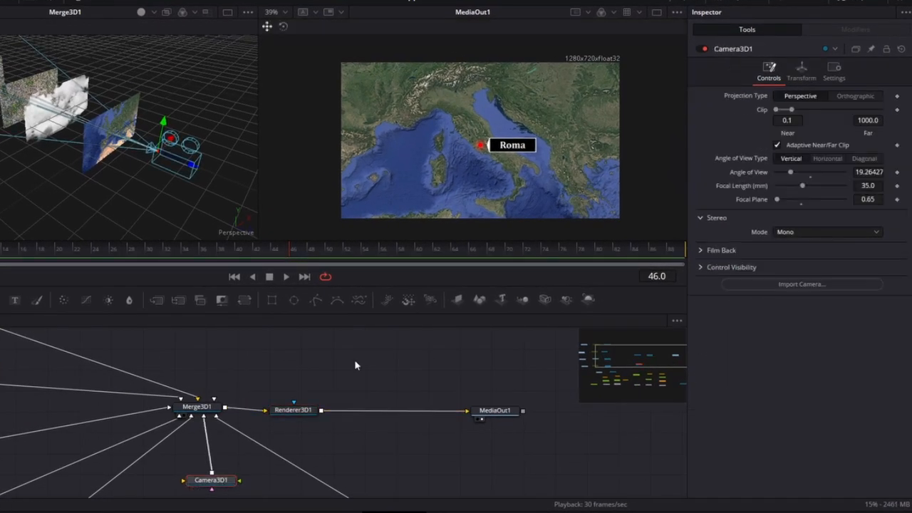
left_click(701, 267)
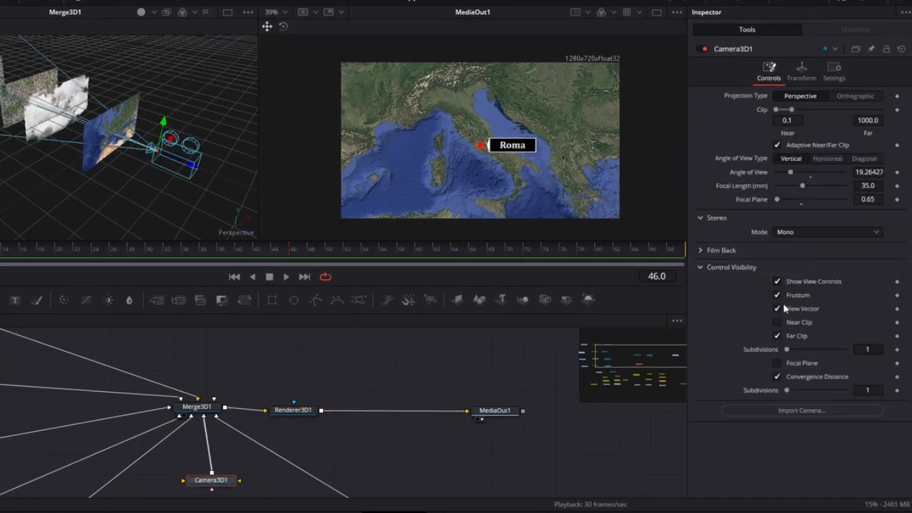
left_click(777, 363)
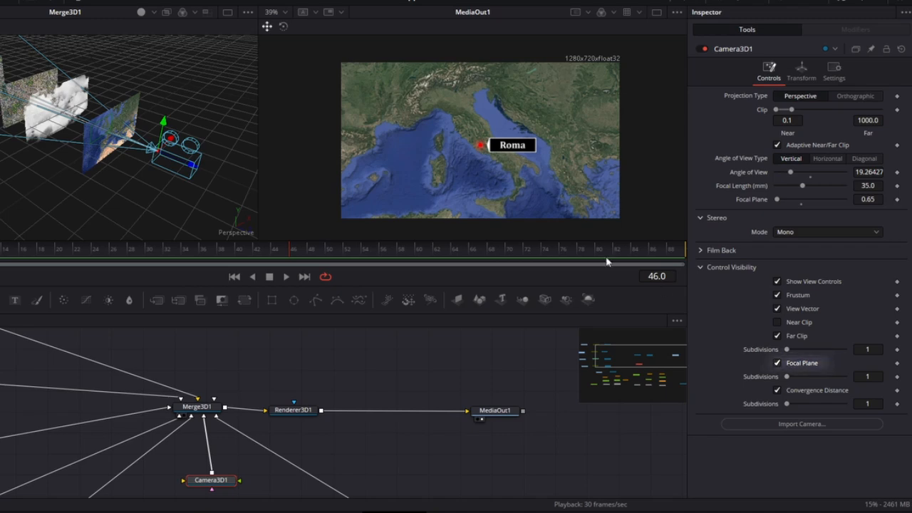
left_click_drag(780, 200, 776, 203)
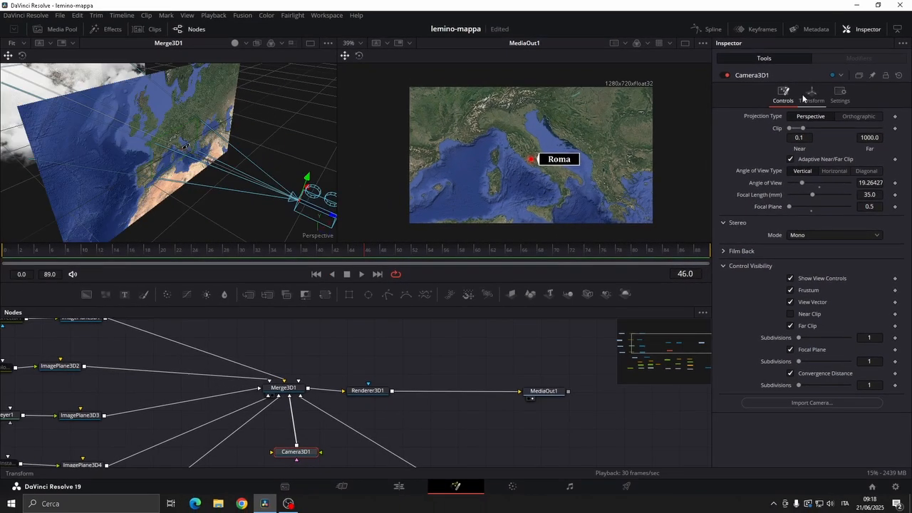
Keyframe Camera3D1's Z translation at 0.48 on frames 0 and 34, and move the camera in to the Colosseum at frame 89
left_click(800, 69)
left_click(895, 151)
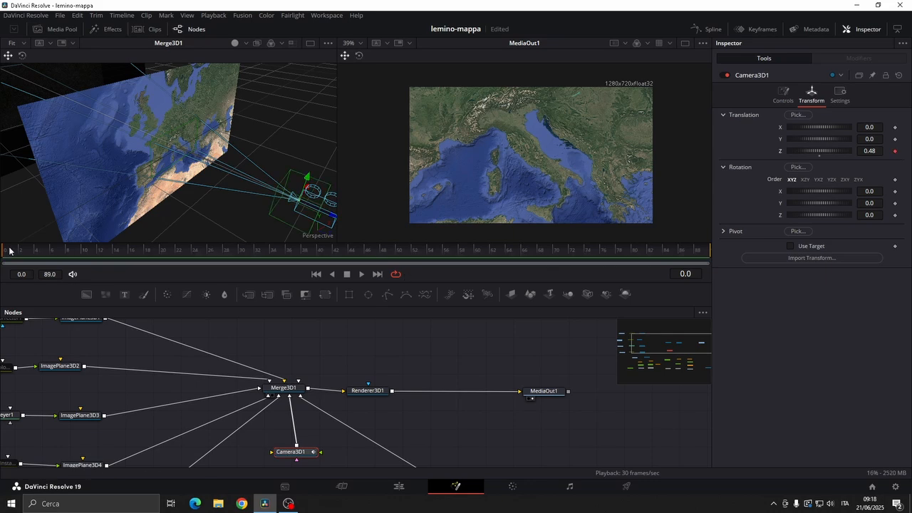
left_click(269, 259)
left_click(896, 151)
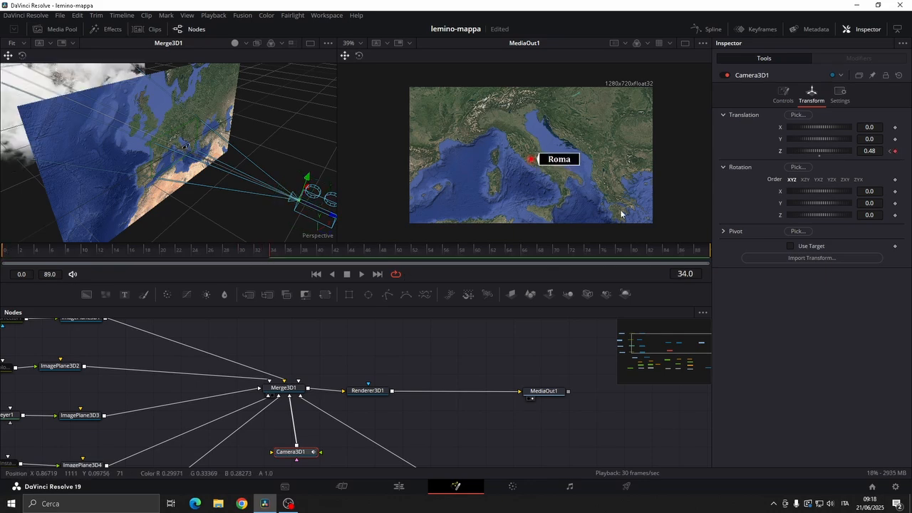
left_click_drag(379, 258, 714, 265)
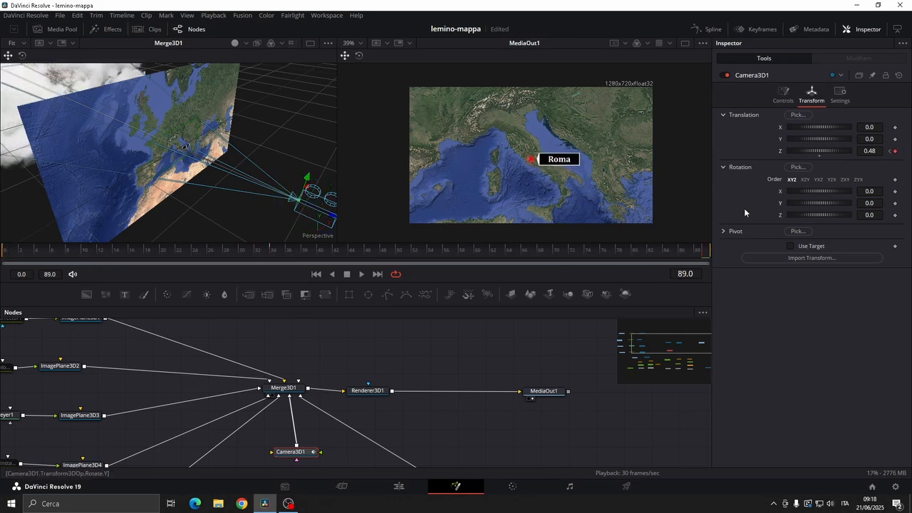
left_click(271, 259)
key("space")
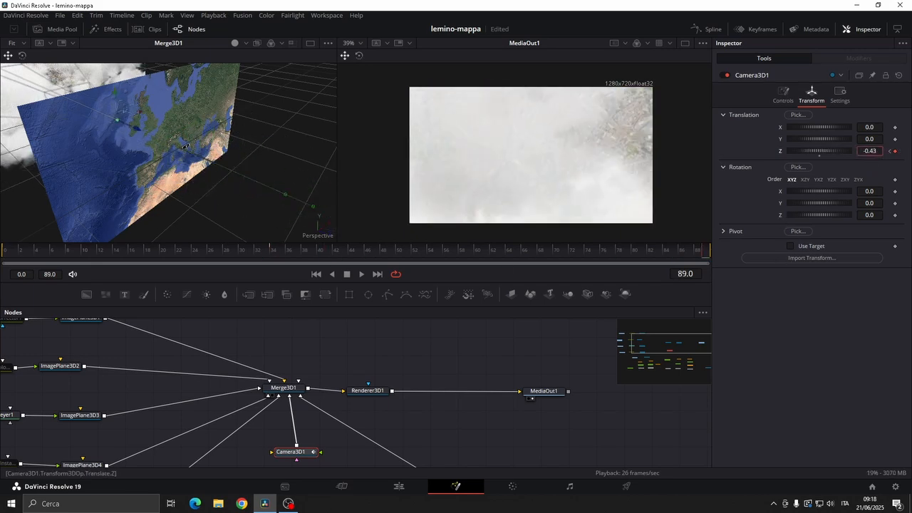
Keyframe Camera3D1's focal plane at 0.5 on frames 89 and 34, and play the animation
left_click(783, 100)
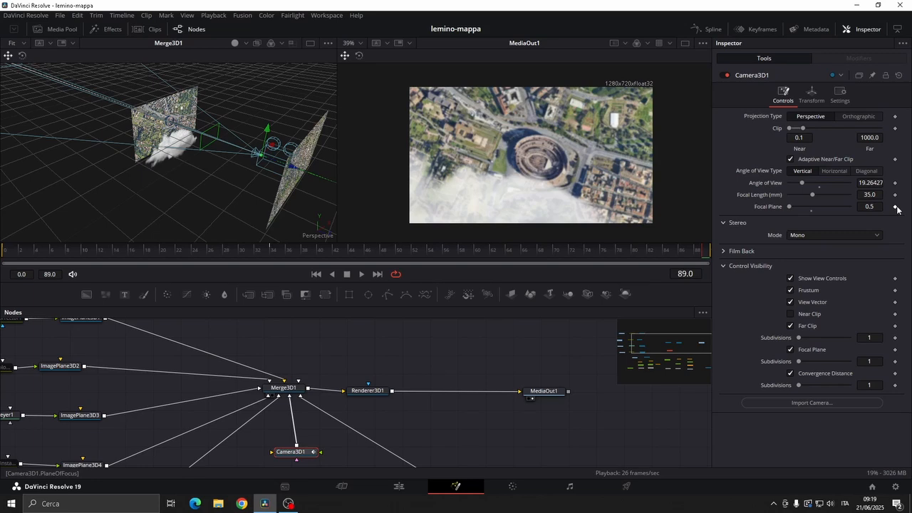
left_click(274, 253)
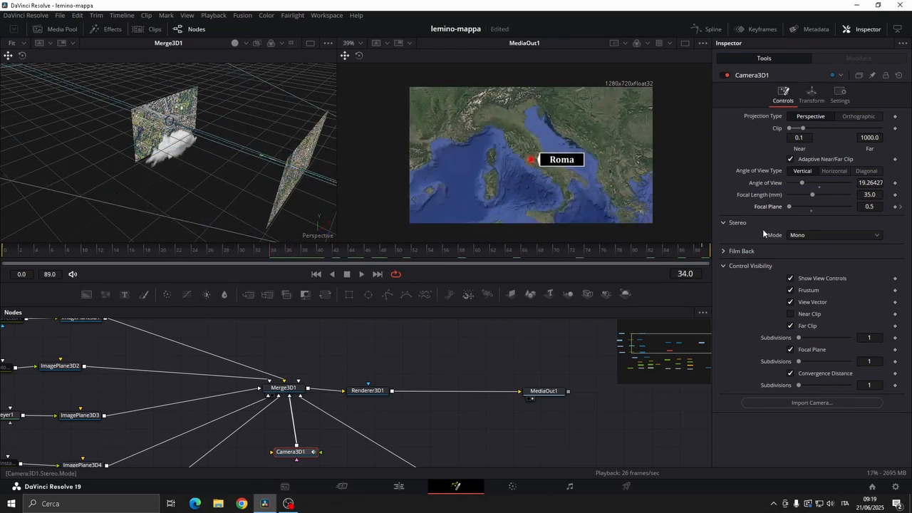
left_click(900, 207)
key("space")
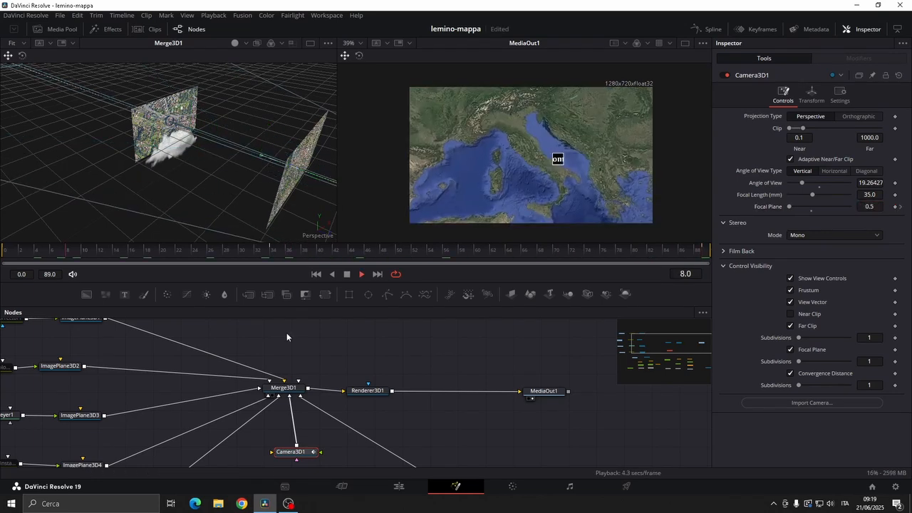
Keyframe ImagePlane3D5's X translation at -0.083 on frame 72 and -0.211 on frame 89, and scrub through the movement
left_click_drag(169, 418, 426, 349)
left_click(386, 439)
left_click(837, 101)
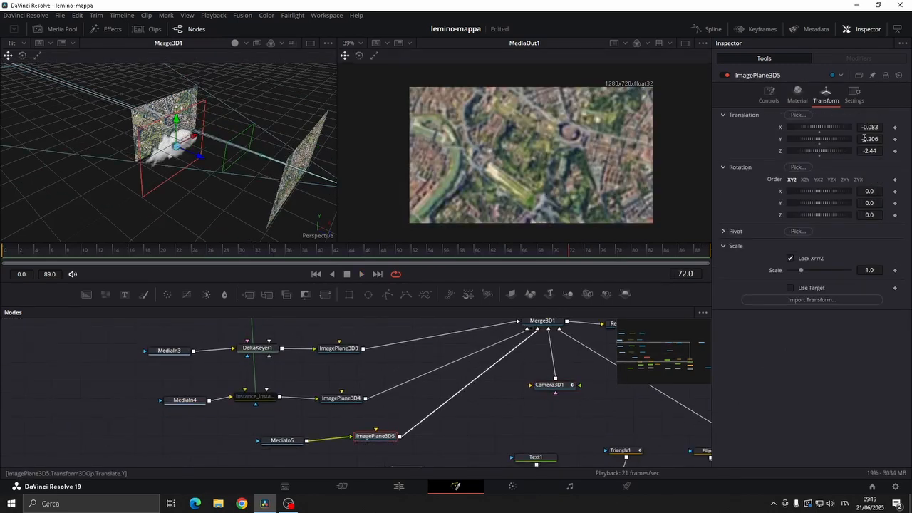
left_click(895, 129)
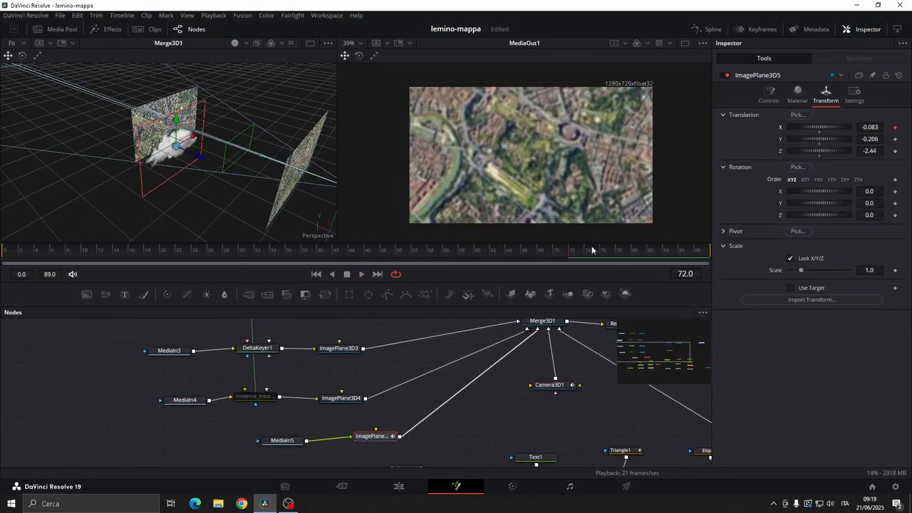
left_click_drag(591, 249, 758, 254)
left_click_drag(819, 128, 787, 128)
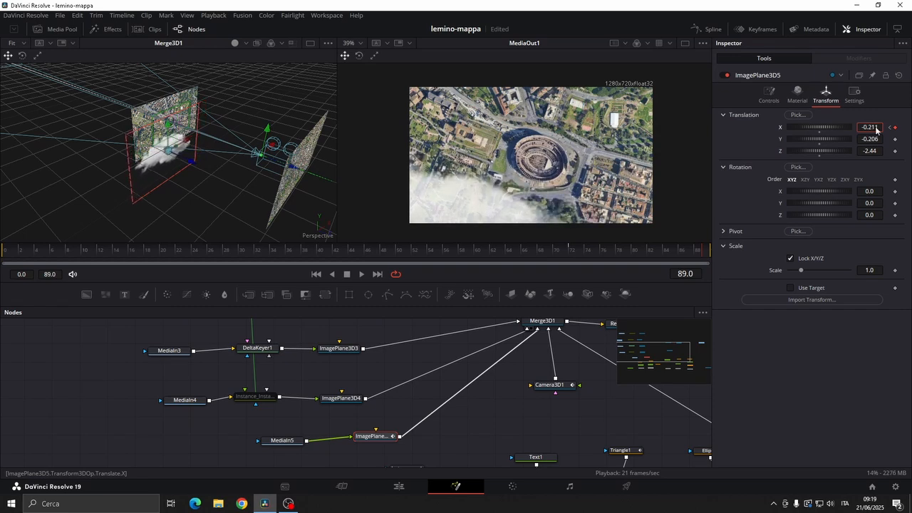
left_click_drag(691, 250, 522, 250)
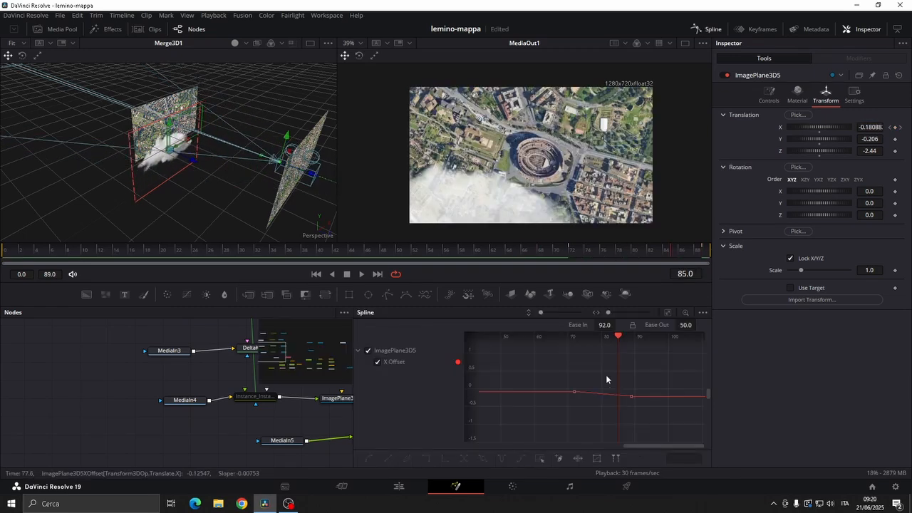
Add a Lens Distort node between Renderer3D1 and MediaOut1
left_click_drag(669, 354, 522, 436)
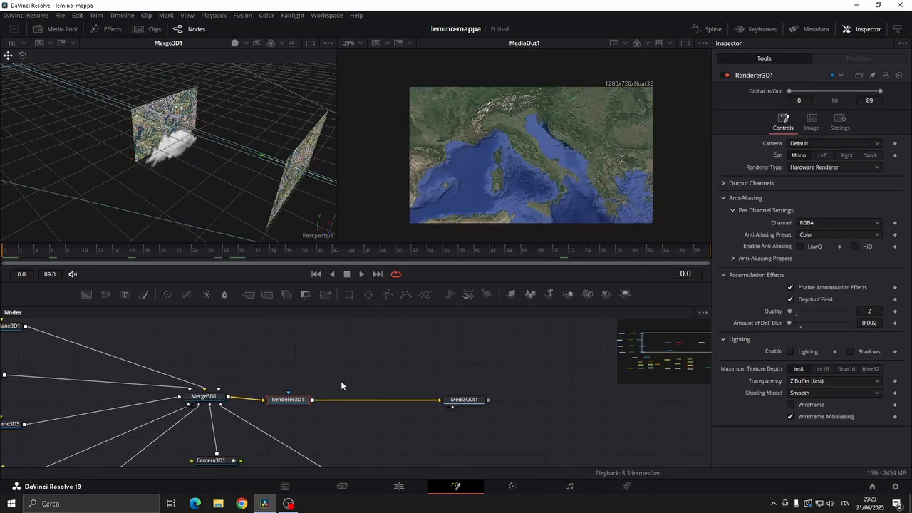
key("shift+space")
type("lens")
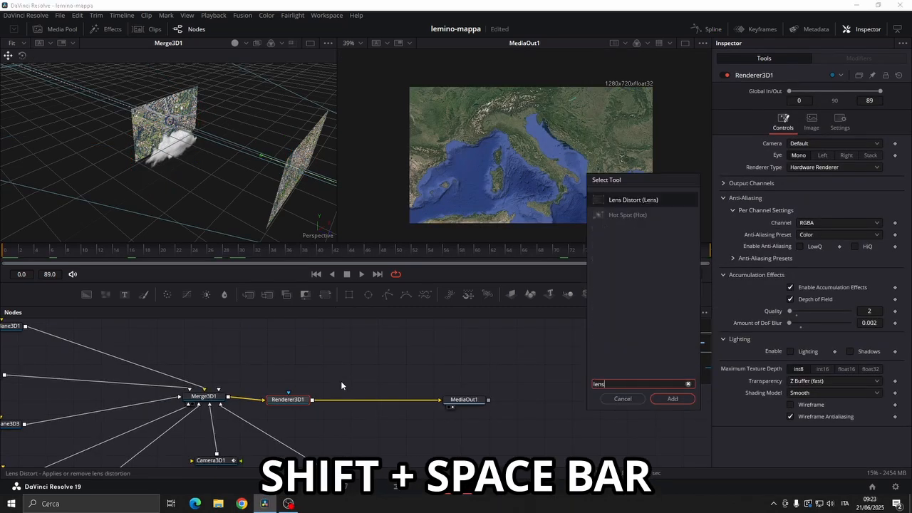
left_click(673, 398)
Keyframe LensDistort1's distortion at 0.0 on frame 34 and 0.24 on frame 40, and scrub through the zoom
left_click(274, 251)
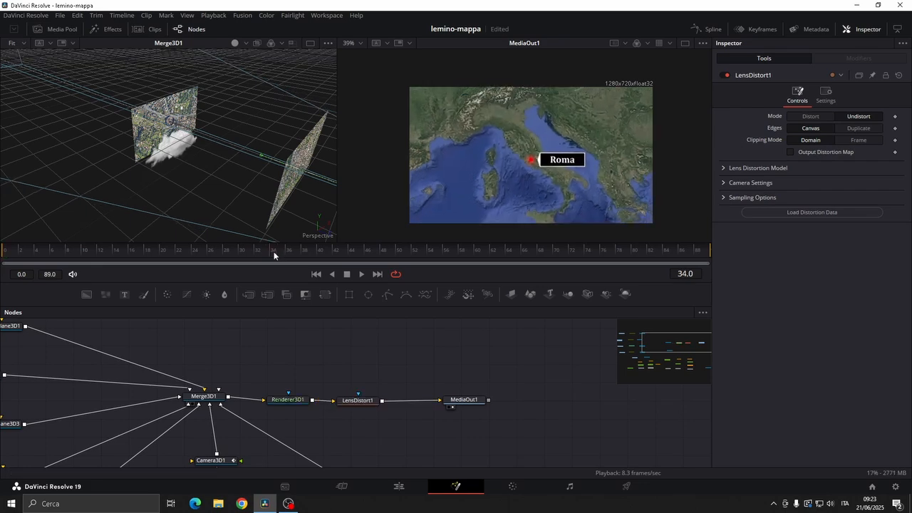
left_click_drag(274, 255, 320, 258)
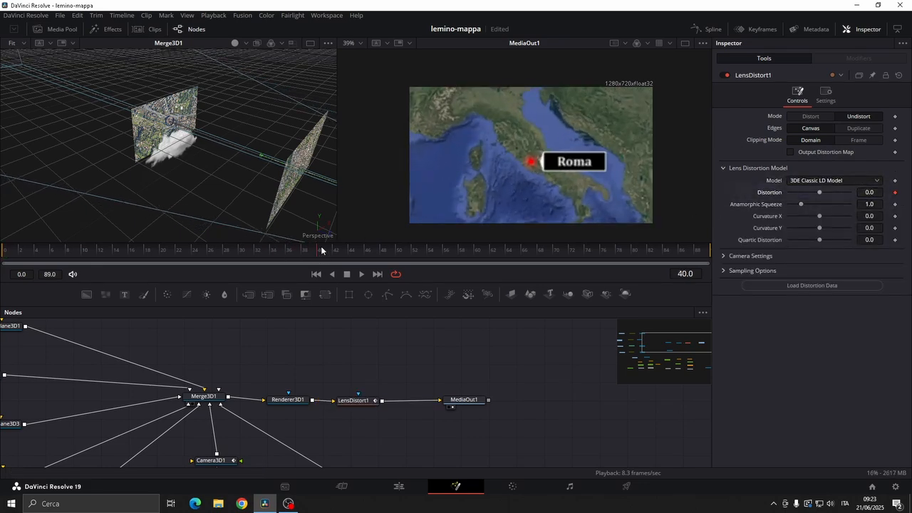
left_click_drag(321, 251, 273, 255)
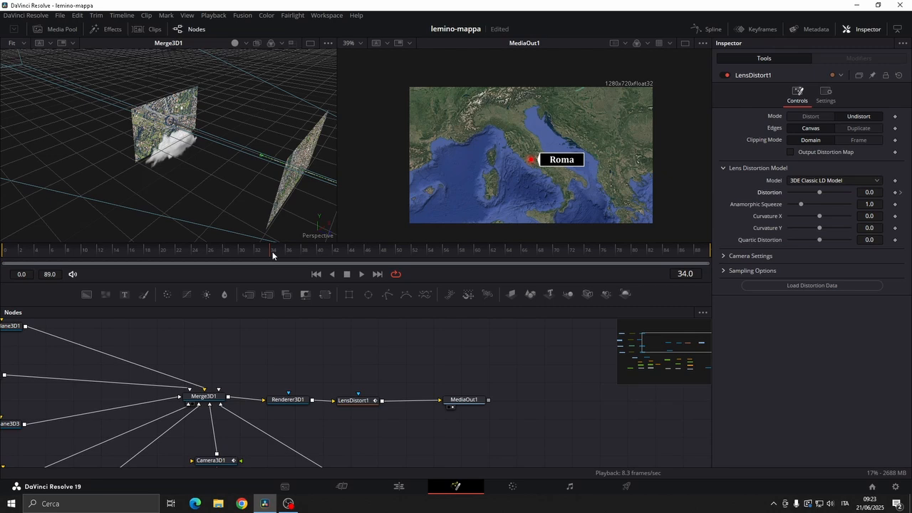
left_click(899, 193)
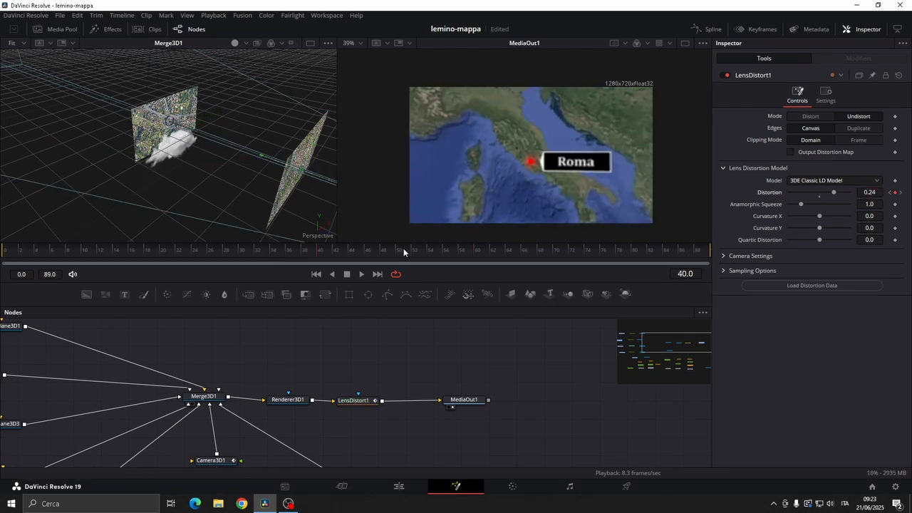
left_click_drag(403, 248, 204, 260)
Add a Camera Shake node between LensDistort1 and MediaOut1
key("shift+space")
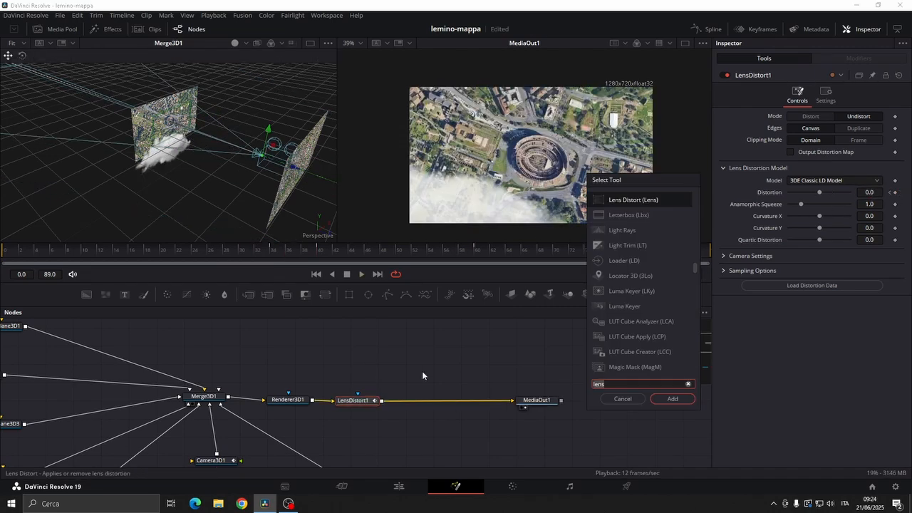
type("camera shake")
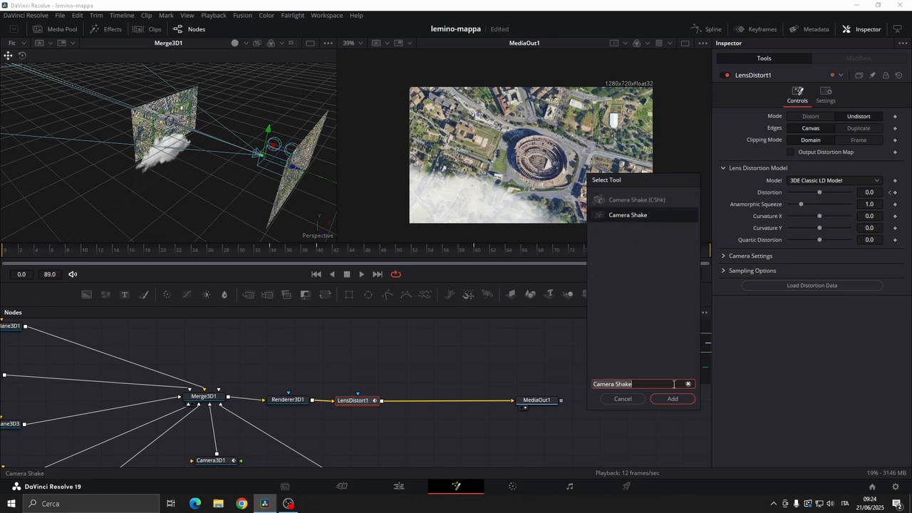
key("Return")
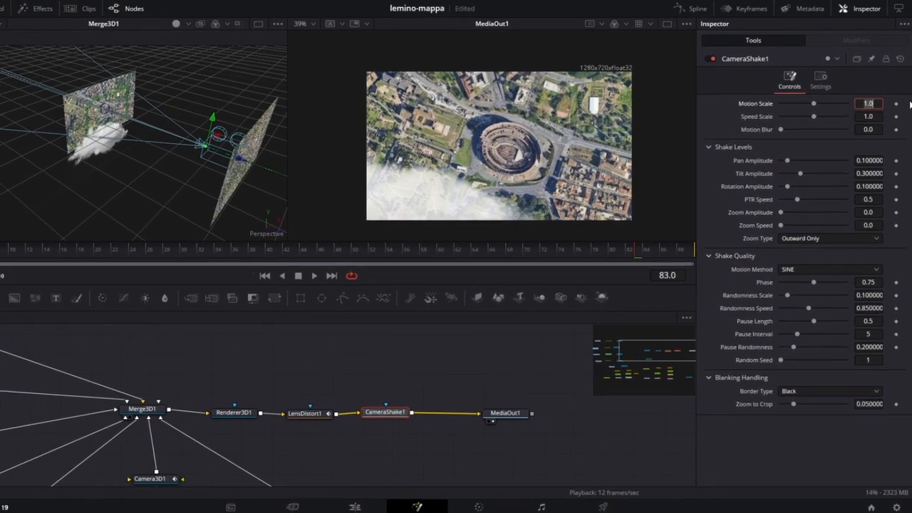
Set CameraShake1's motion scale to 0.262, speed scale to 0.173 and rotation amplitude to 0.661, and lower its PTR speed
type("0.")
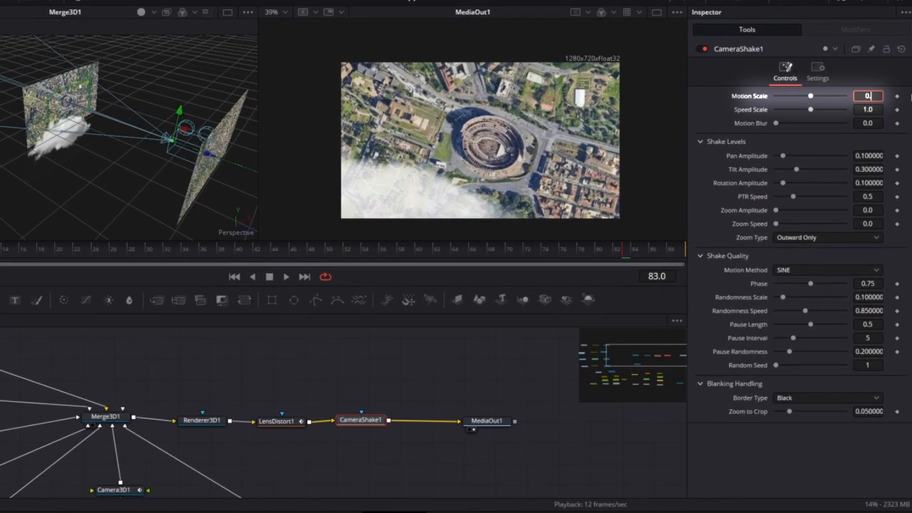
type("262")
key("Tab")
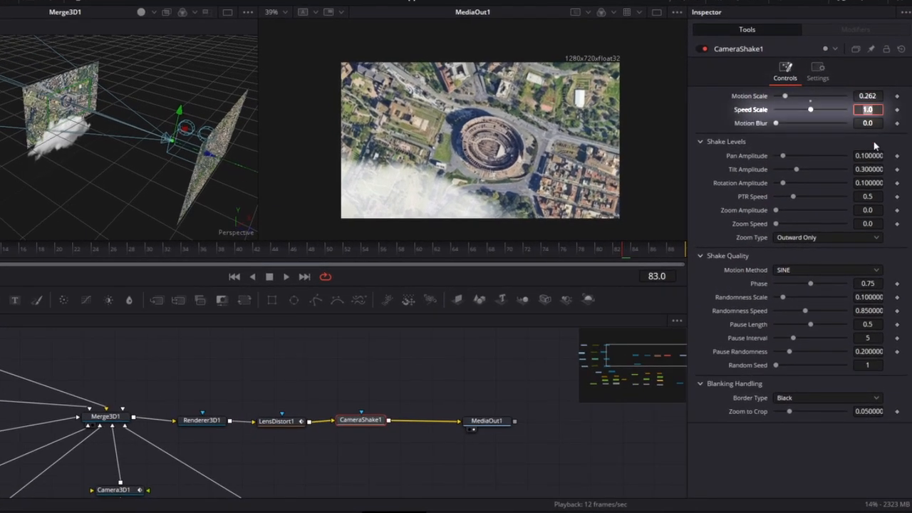
type("0.173")
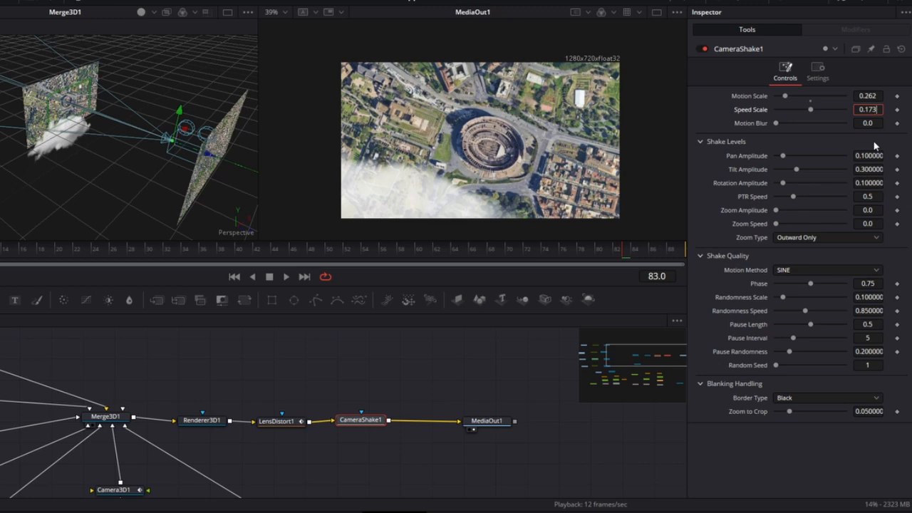
left_click(876, 183)
type("0.661")
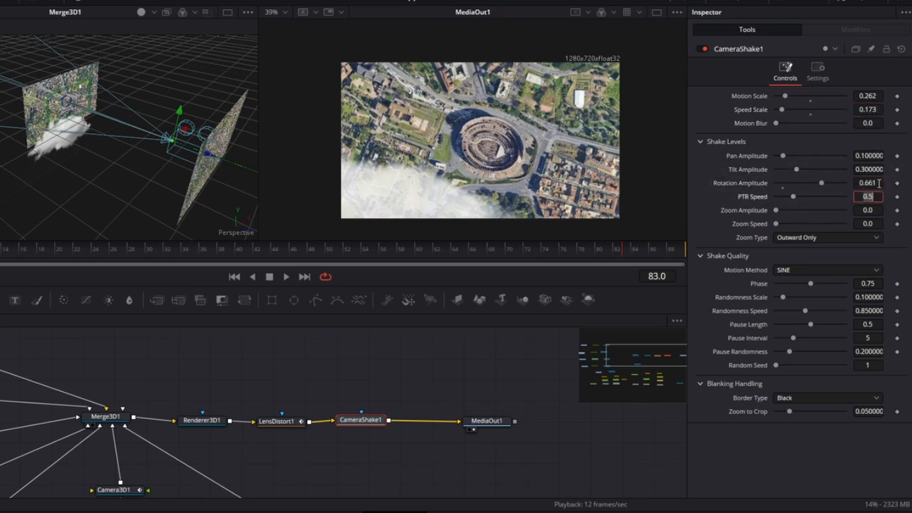
type("0")
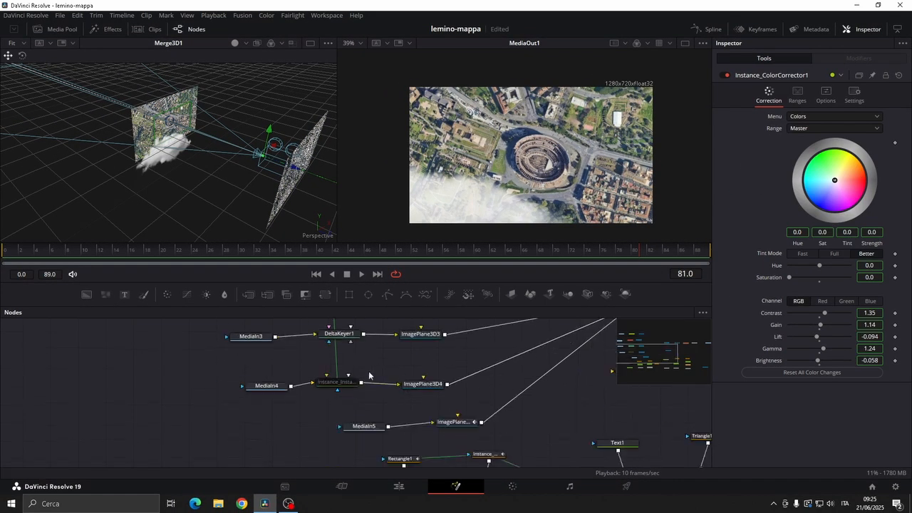
Enable the instanced ColorCorrector between MediaIn4 and ImagePlane3D4, and turn on Motion Blur for Renderer3D1
left_click(727, 75)
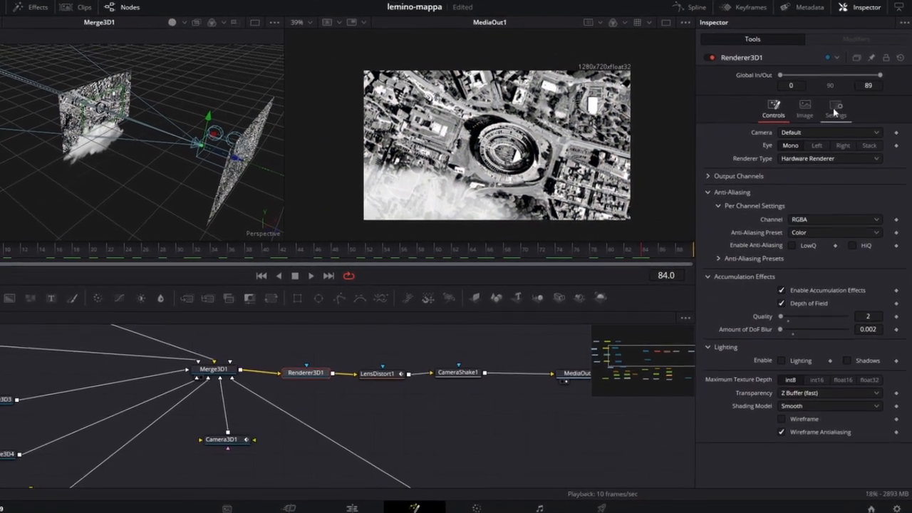
left_click(832, 126)
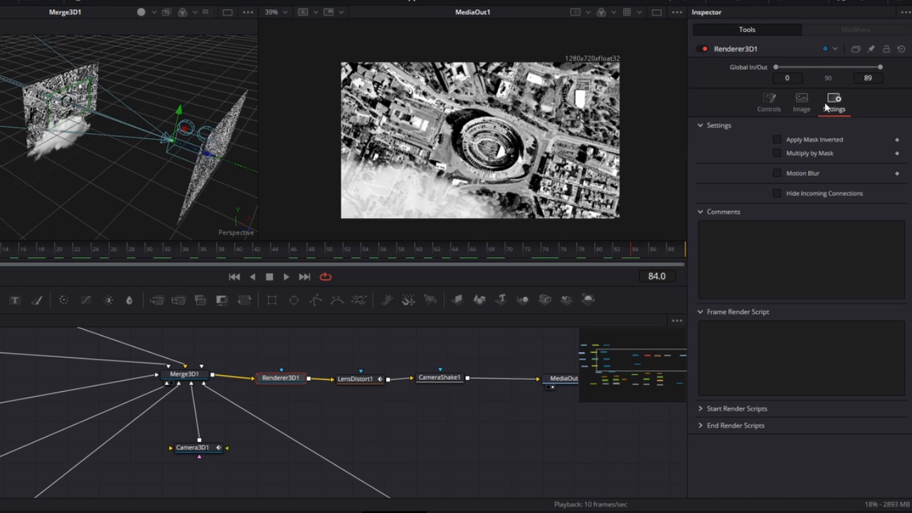
left_click(777, 174)
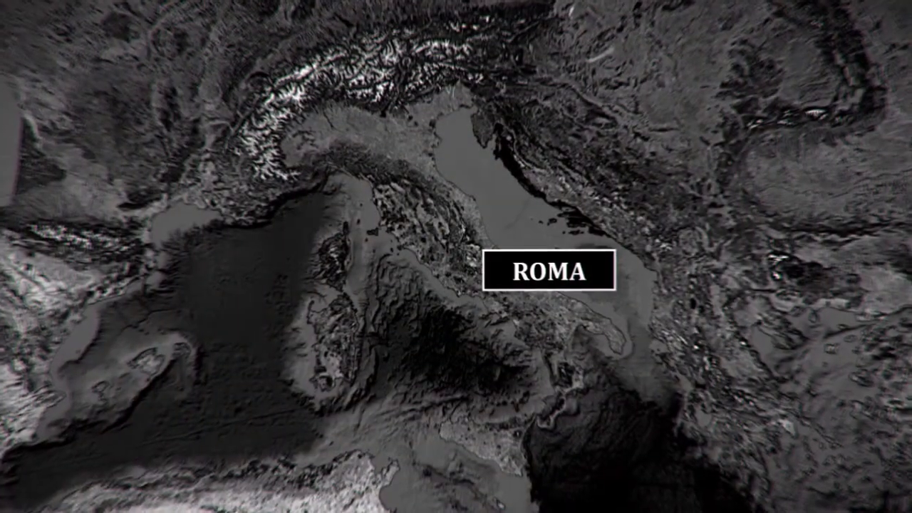